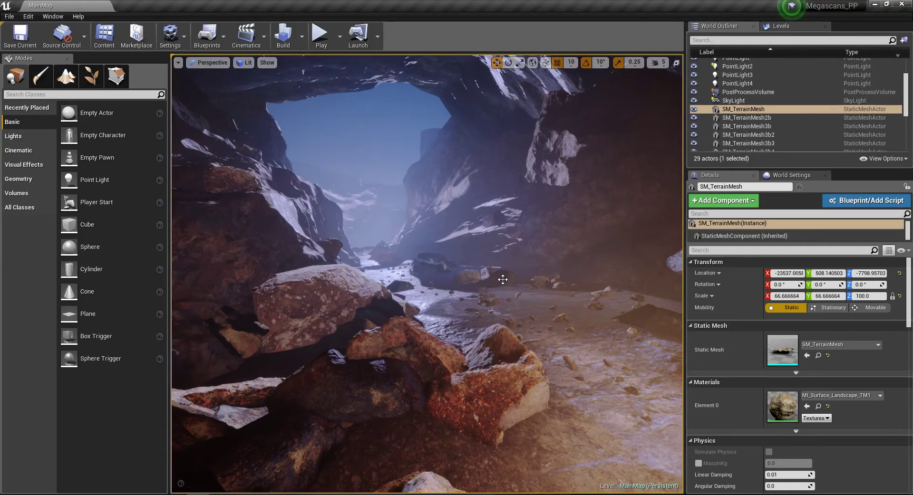
Step: Fly deeper into the cave and switch on Show Stats in the viewport options
left_click(245, 62)
mouse_move(280, 166)
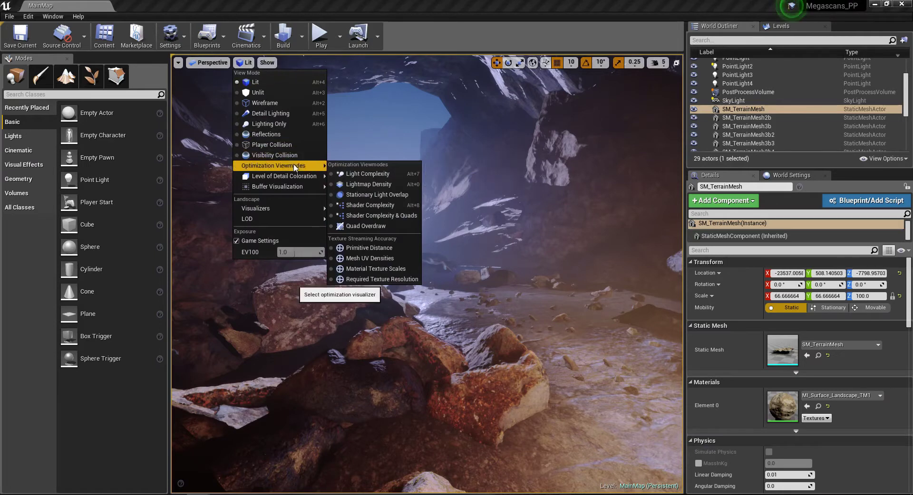
left_click(485, 84)
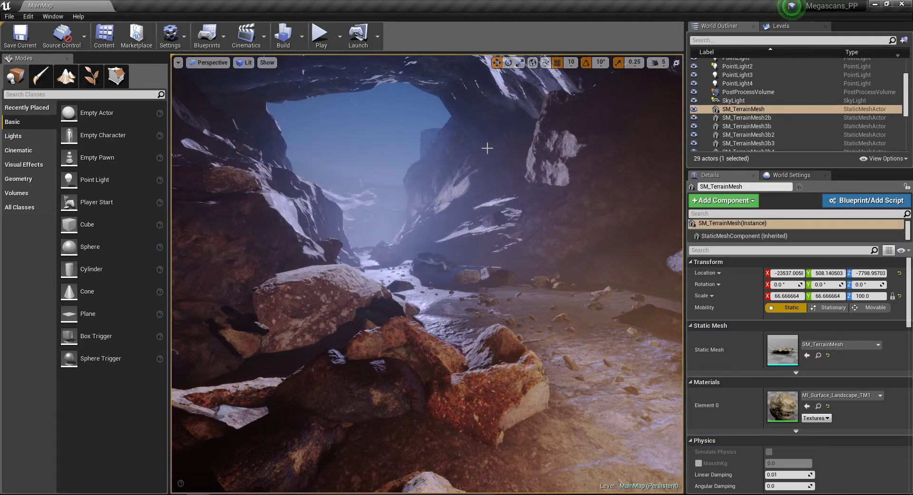
left_click_drag(437, 231, 437, 204)
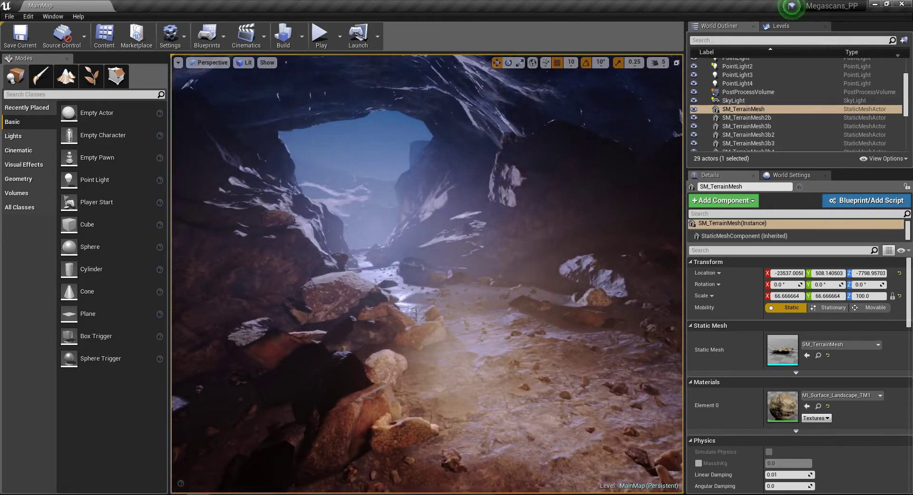
left_click_drag(416, 313, 416, 285)
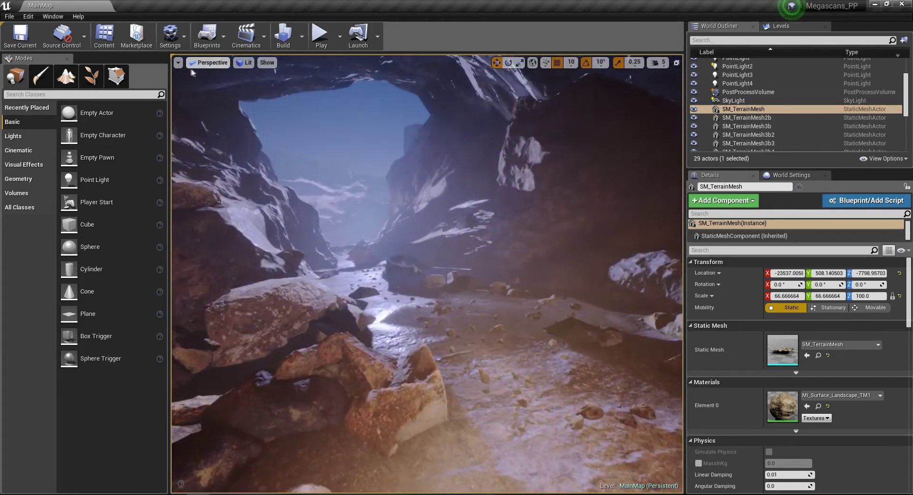
left_click(178, 62)
left_click(179, 93)
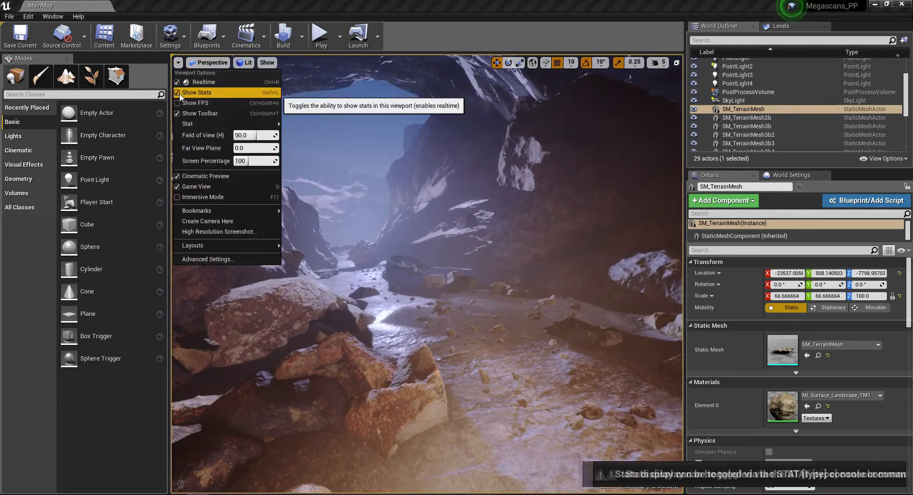
Step: Fly along the cave passage and run 'stat unit' to show Frame, Game, Draw and GPU timings
left_click_drag(332, 238, 332, 161)
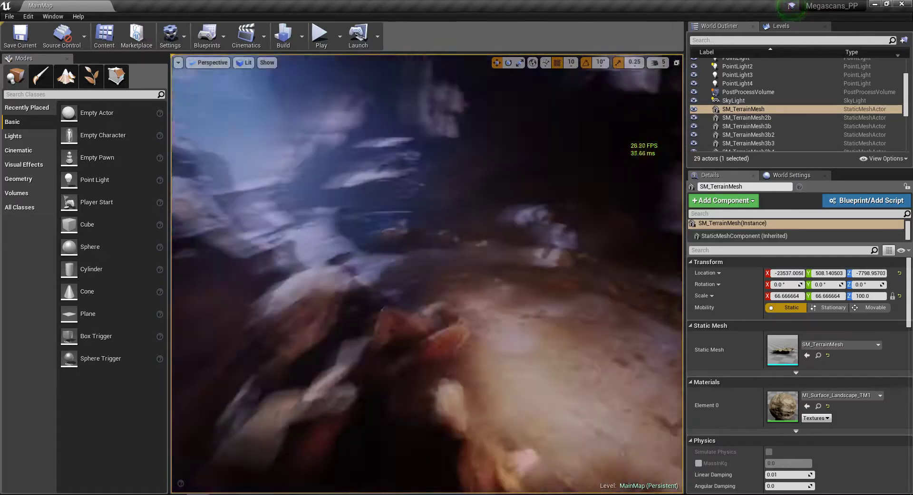
left_click_drag(479, 280, 479, 287)
key("grave")
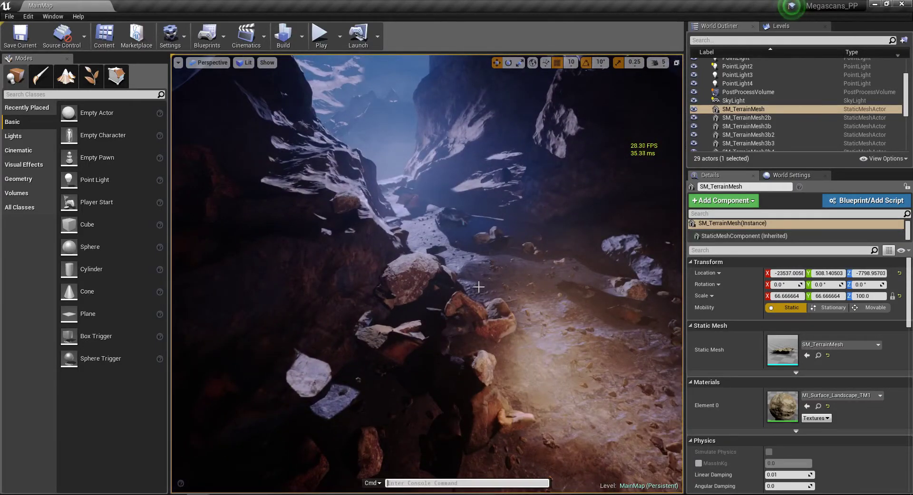
type("stat unit")
key("Return")
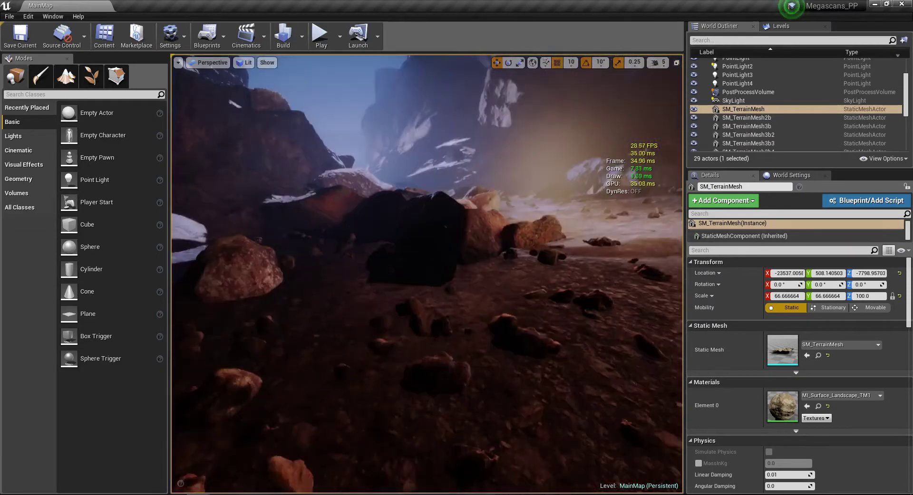
key("grave")
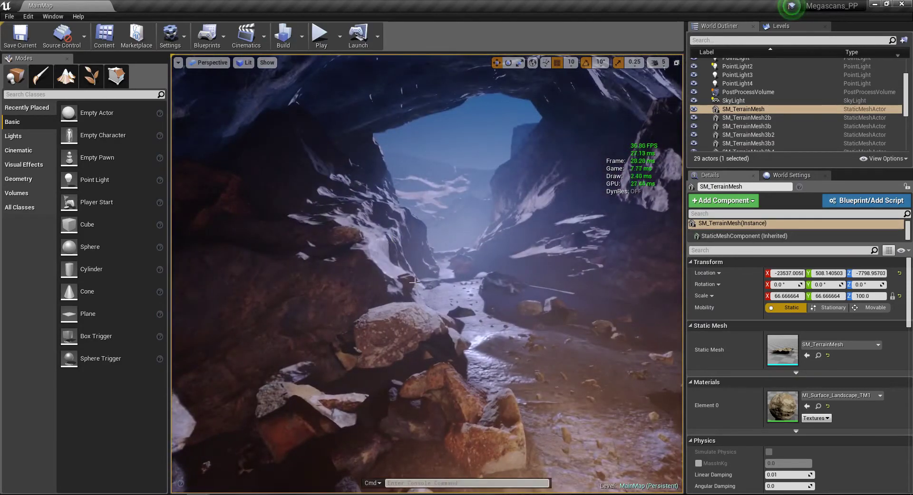
Step: Run 'stat rhi' to overlay memory counters, triangles drawn and draw calls
type("stat rhi")
key("Return")
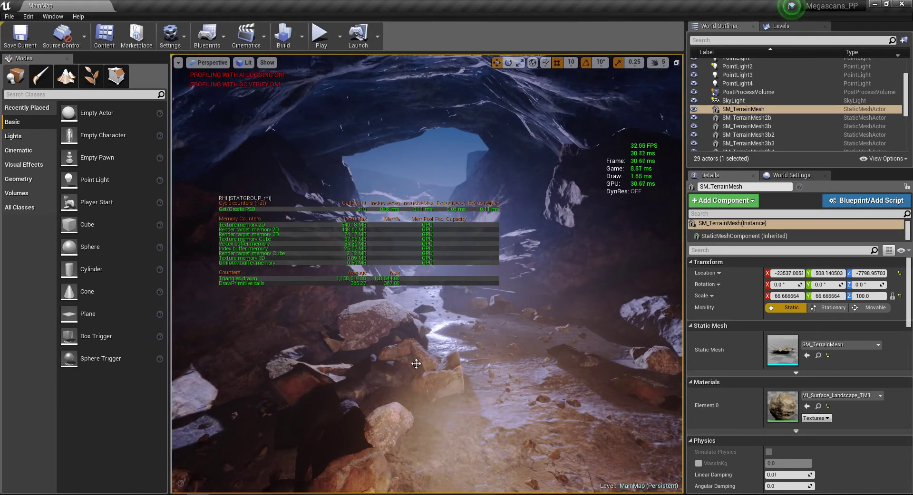
key("grave")
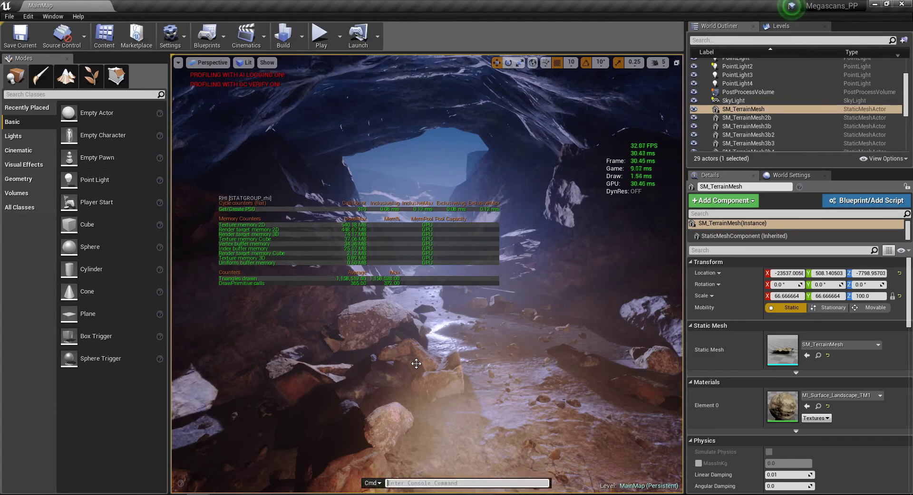
Step: Toggle 'stat rhi' off, then fly out through the cave mouth toward the valley
type("stat rhi")
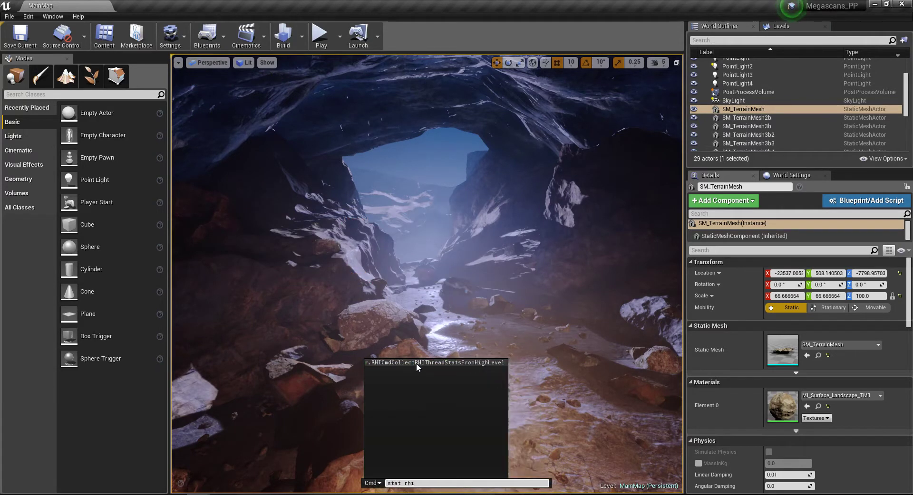
key("Return")
right_click_drag(469, 338, 561, 314)
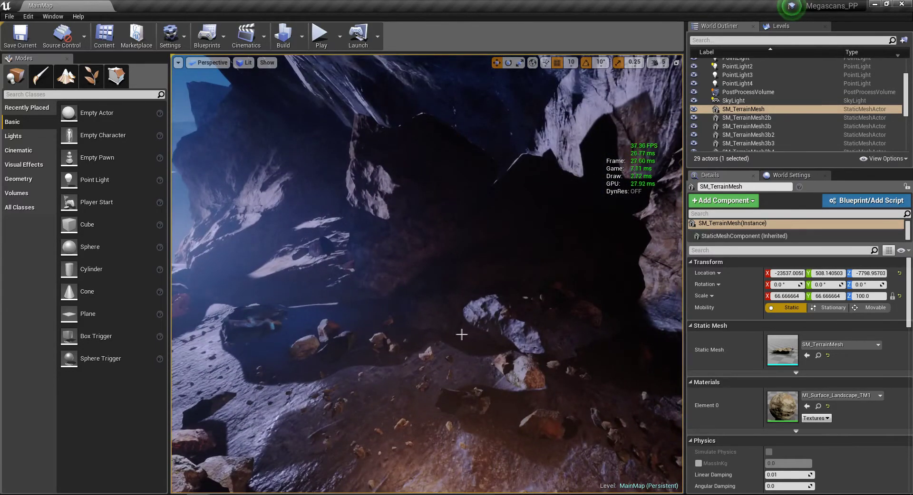
right_click_drag(462, 335, 370, 340)
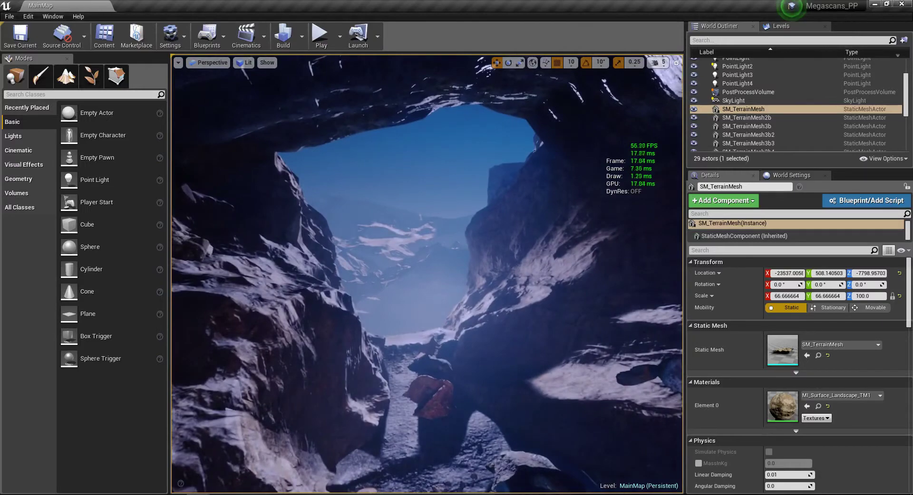
right_click_drag(570, 299, 475, 304)
mouse_move(428, 286)
right_mouse_down()
mouse_move(476, 266)
mouse_move(418, 281)
right_mouse_up()
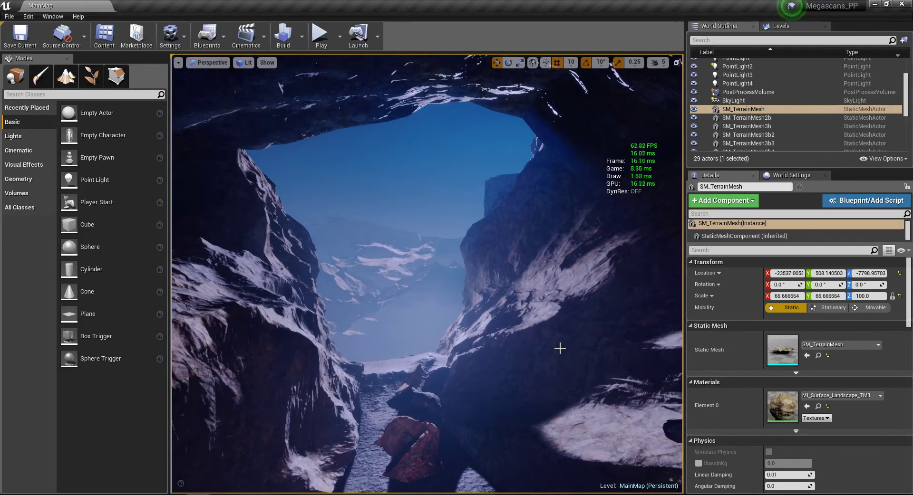
right_click_drag(501, 326, 502, 326)
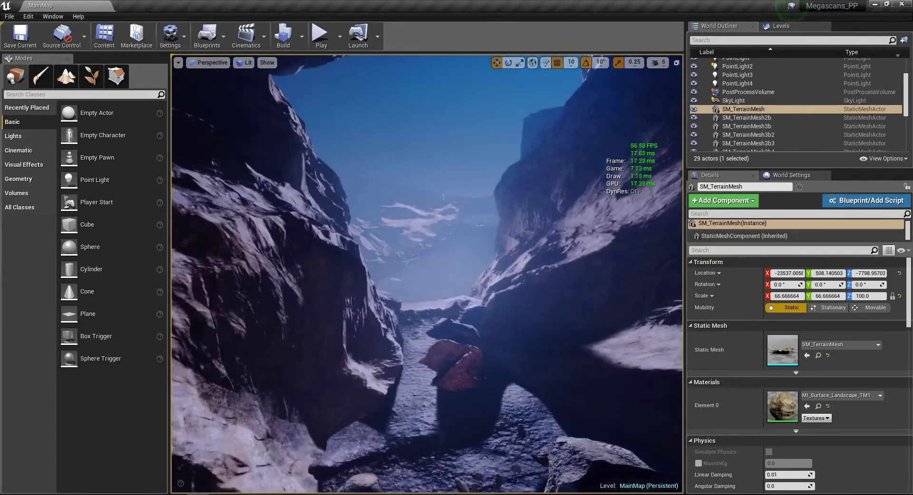
Step: Set the viewport to Optimization Viewmodes > Quad Overdraw and fly over the terrain
left_click(248, 63)
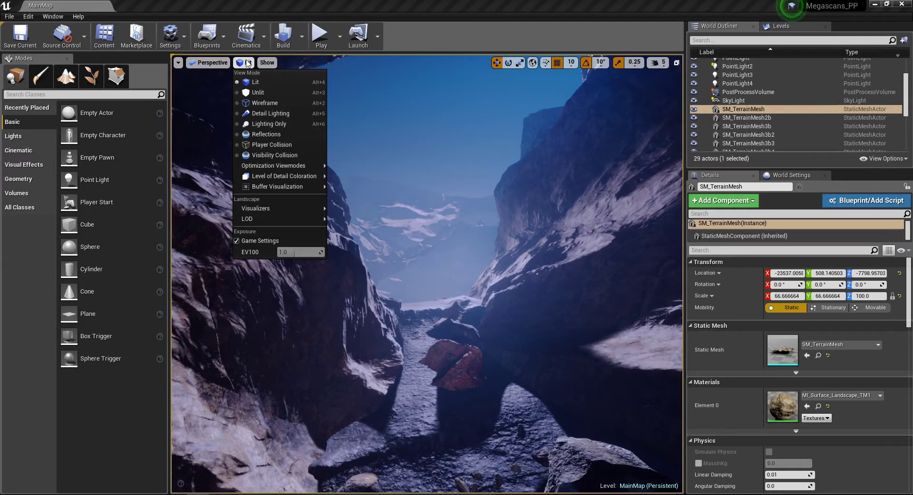
mouse_move(293, 167)
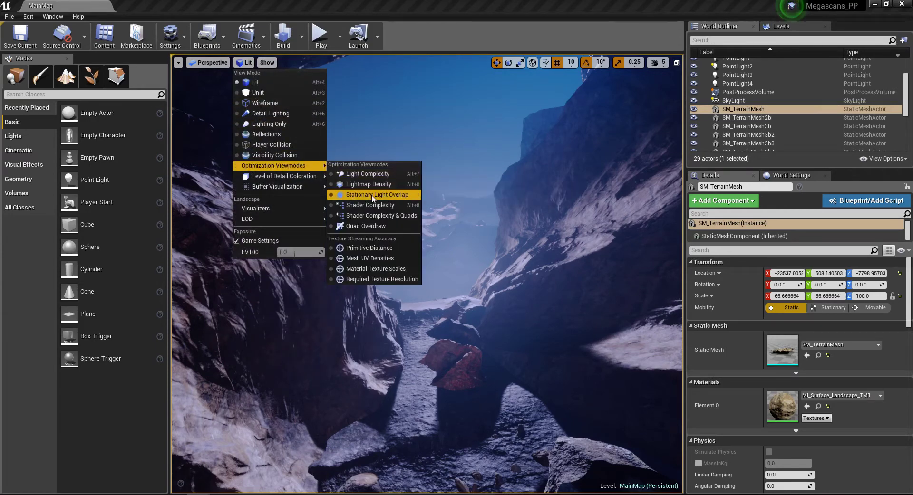
left_click(367, 227)
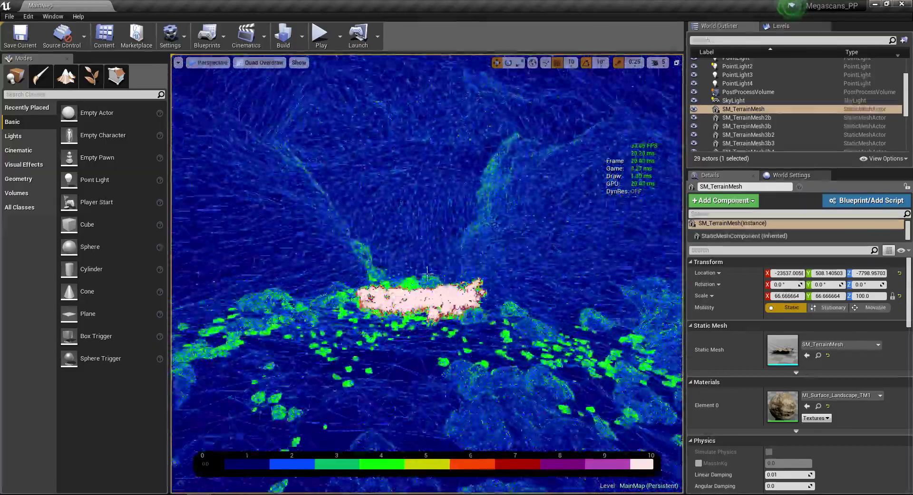
right_click_drag(427, 274, 427, 274)
right_click_drag(390, 328, 390, 328)
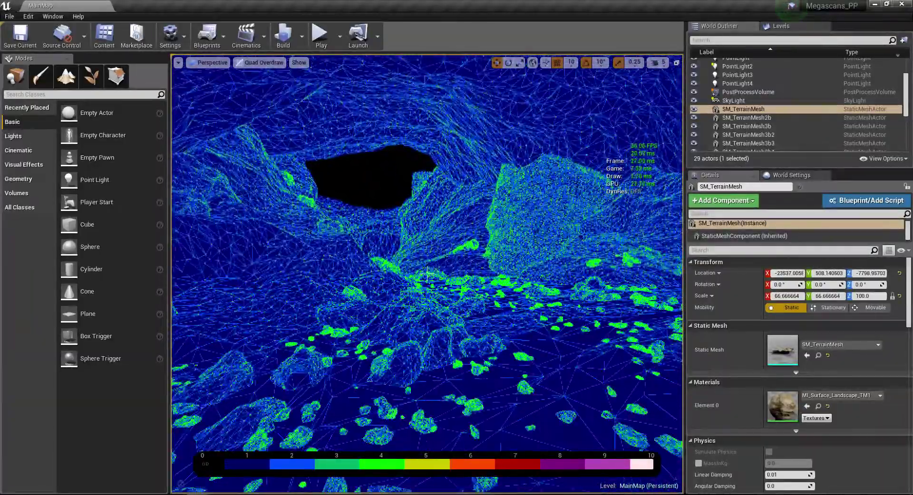
right_click_drag(427, 273, 437, 247)
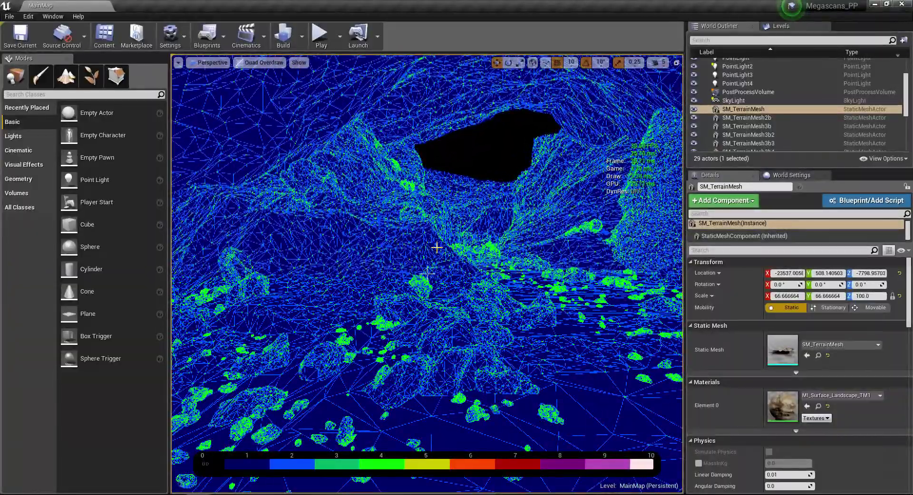
Step: Inspect the high-overdraw rock mass and the SM_TerrainMesh piece up close, then deselect it
right_click_drag(436, 247, 426, 274)
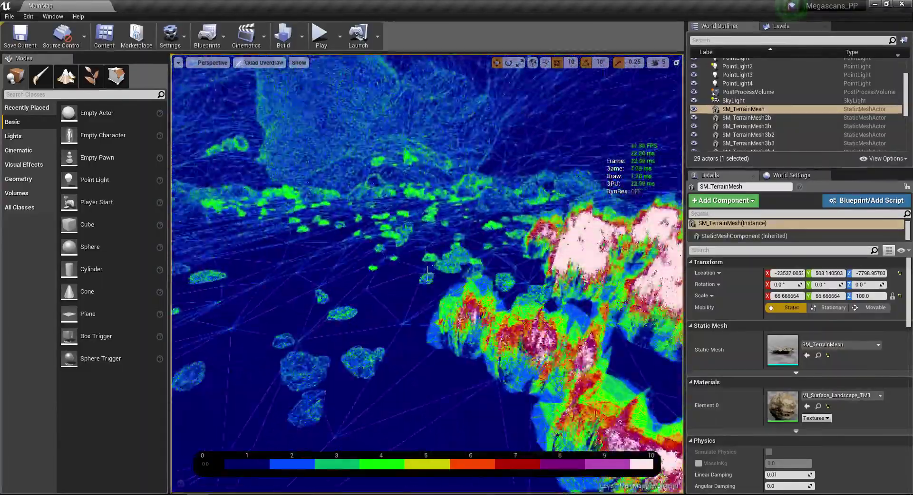
right_click_drag(427, 274, 441, 257)
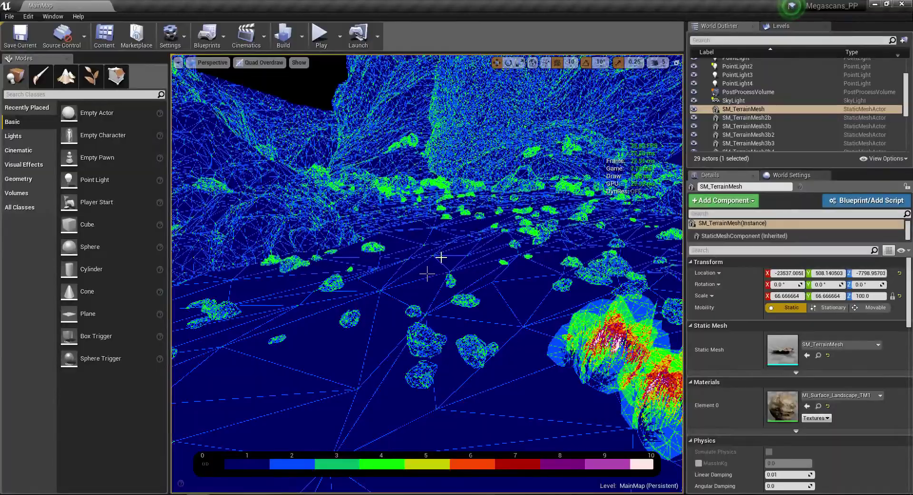
right_click_drag(427, 274, 427, 274)
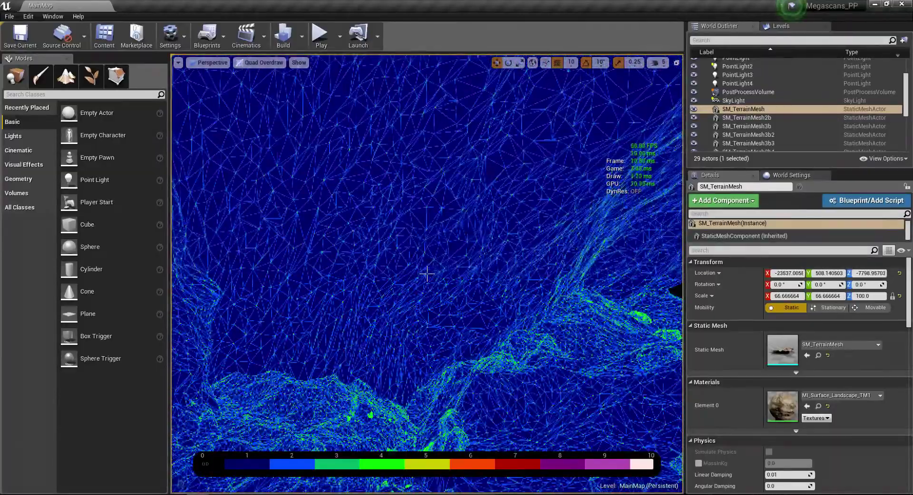
left_click(427, 274)
right_click_drag(426, 274, 459, 265)
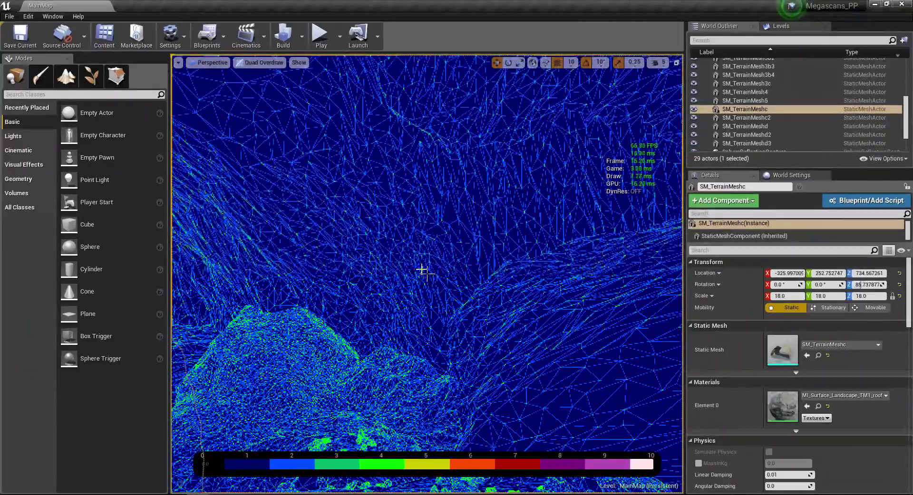
right_click_drag(422, 270, 422, 270)
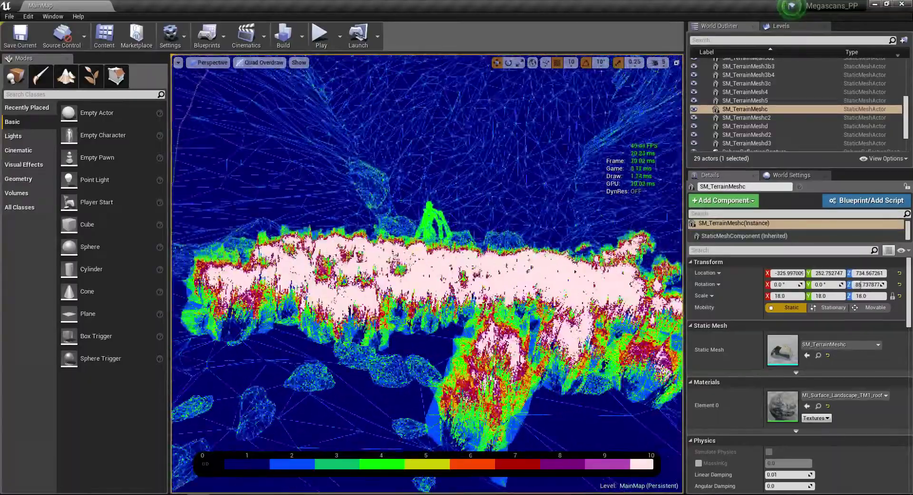
right_click_drag(426, 274, 427, 274)
key("Escape")
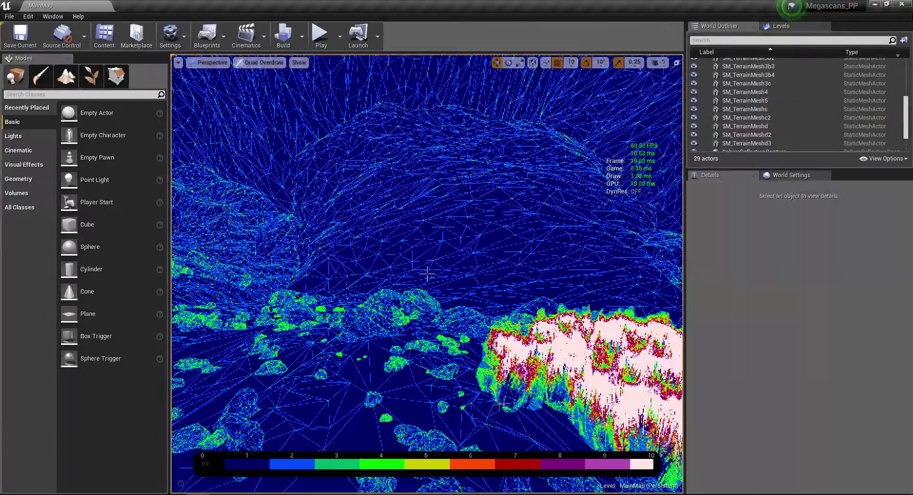
right_click_drag(427, 274, 427, 274)
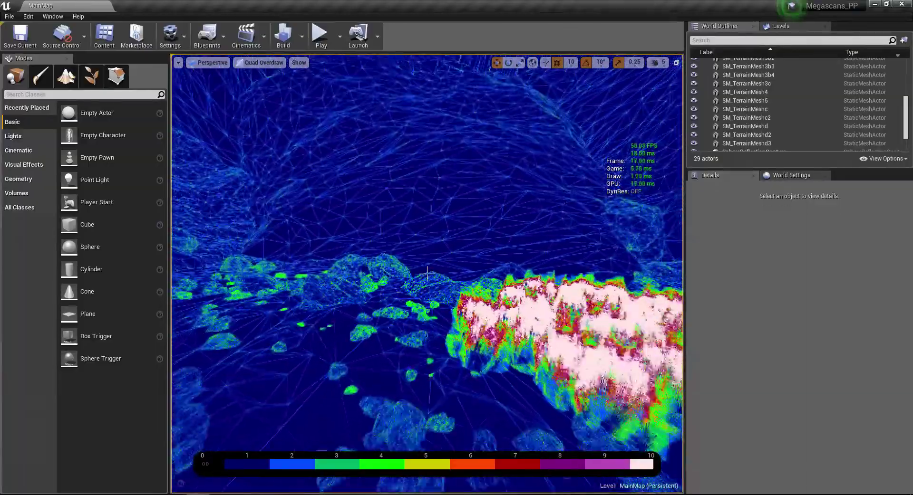
right_click_drag(427, 273, 427, 274)
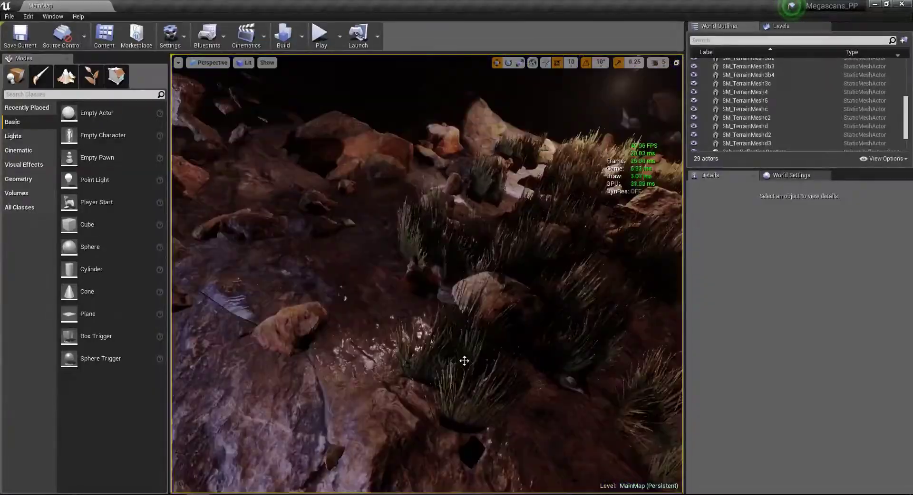
Step: Switch to Foliage mode and open SM_PlantGrassSmall_B in the Static Mesh Editor
left_click(464, 361)
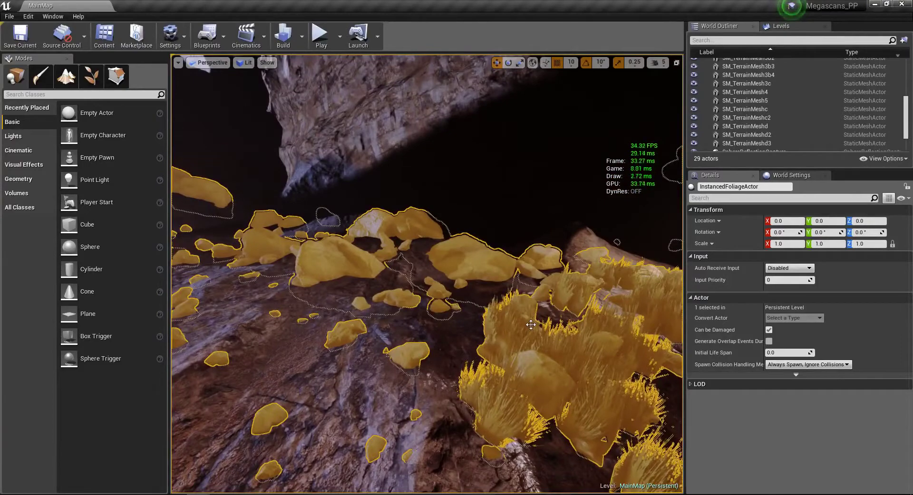
right_click_drag(531, 325, 574, 300)
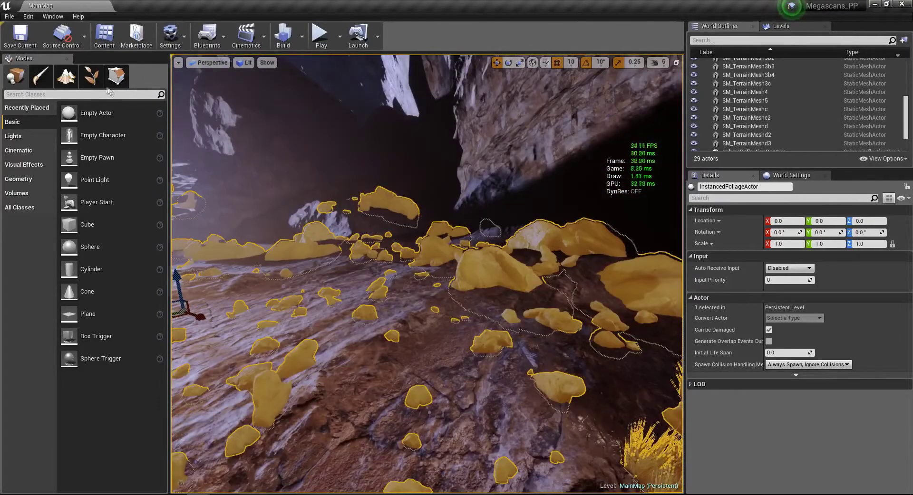
left_click(88, 79)
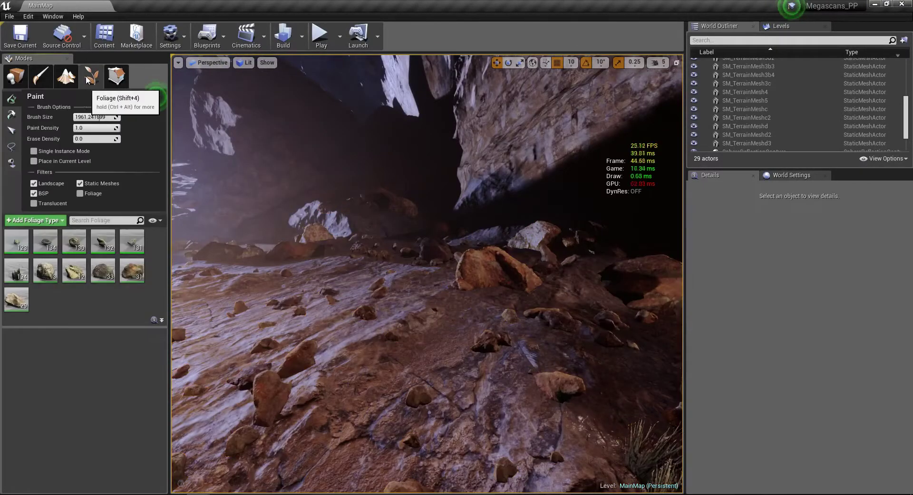
left_click(12, 280)
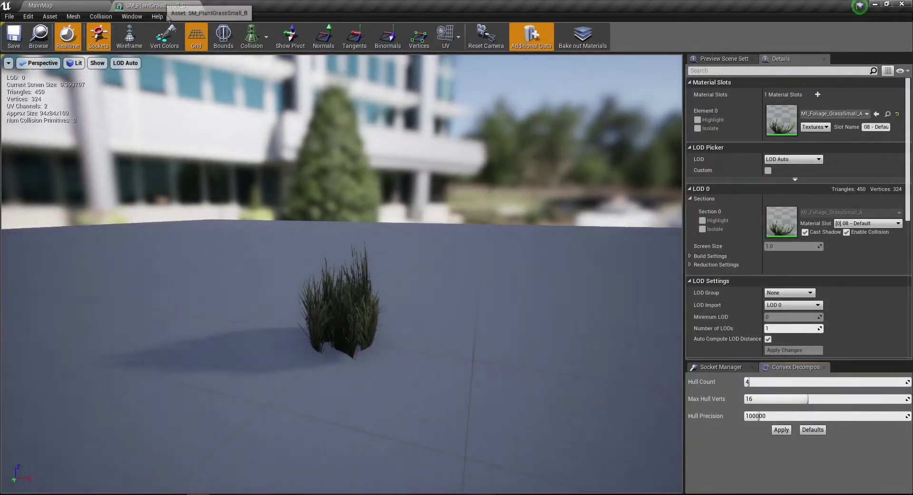
Step: Compare the 450-triangle grass mesh in Wireframe and Lit views, then close its editor
left_click_drag(337, 341, 273, 357)
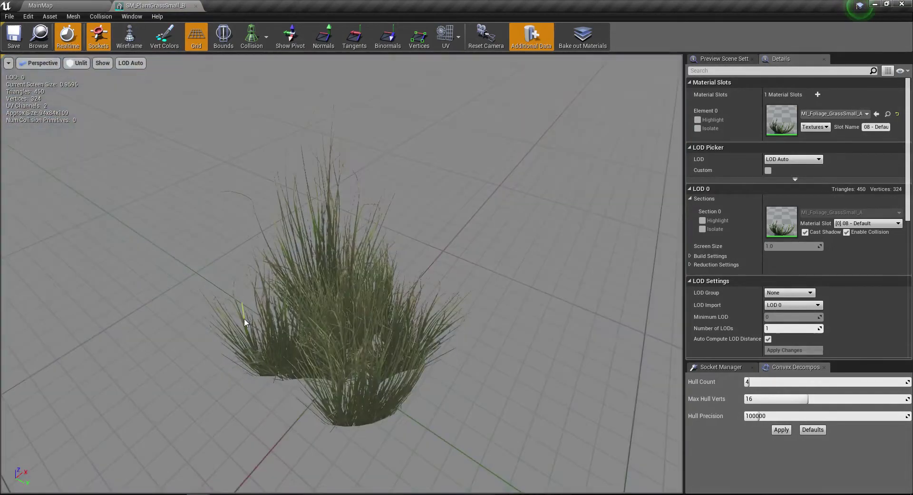
key("alt+2")
key("alt+4")
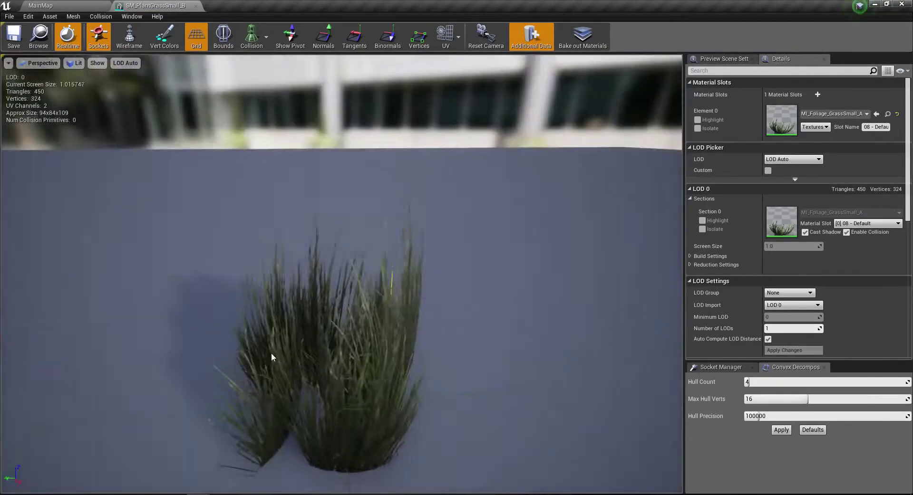
key("alt+2")
key("alt+4")
mouse_move(273, 357)
left_mouse_down()
mouse_move(326, 332)
mouse_move(307, 353)
left_mouse_up()
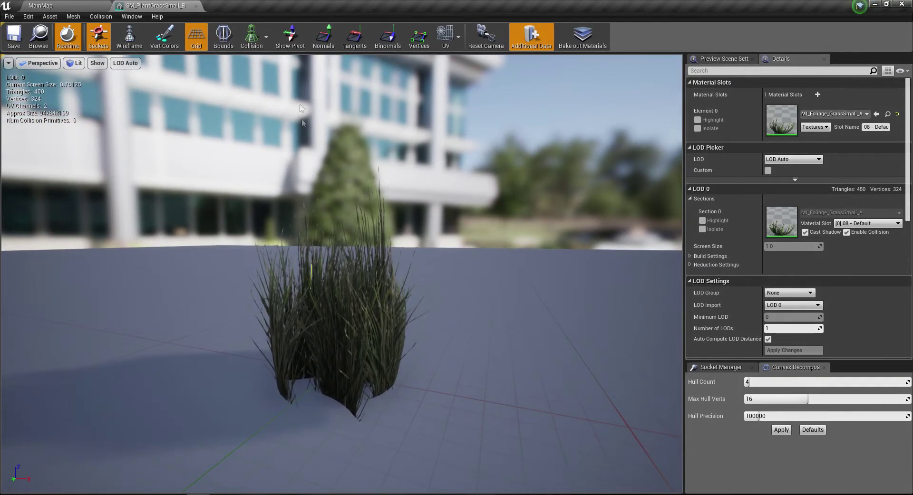
left_click(196, 6)
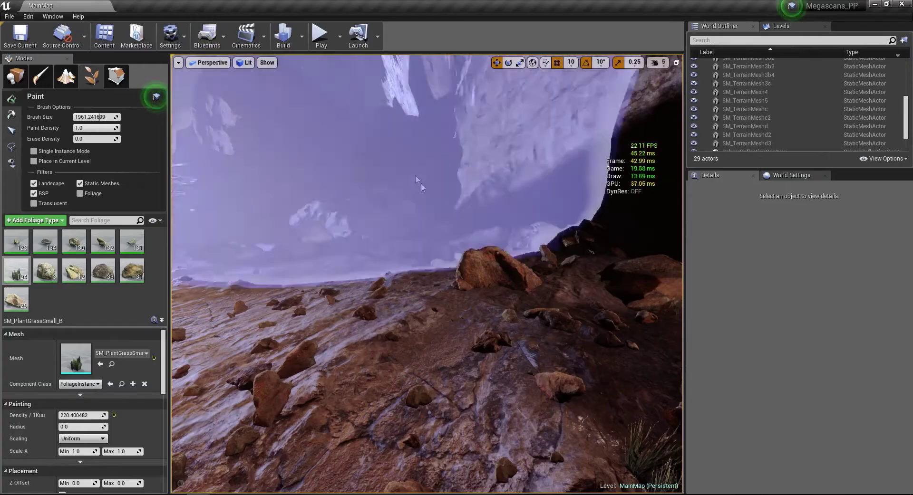
Step: Return to Place mode and set the viewport to Quad Overdraw over the canyon
left_click(16, 76)
right_click_drag(369, 230, 369, 230)
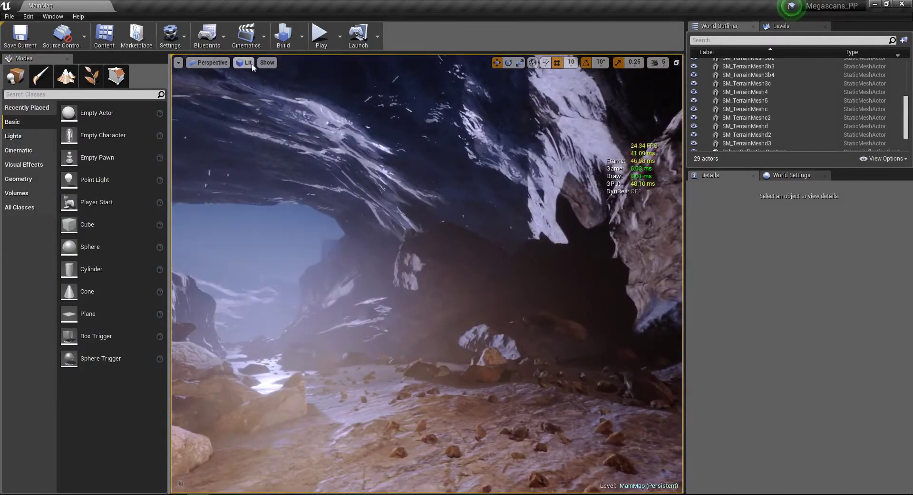
left_click(248, 63)
mouse_move(298, 167)
mouse_move(305, 183)
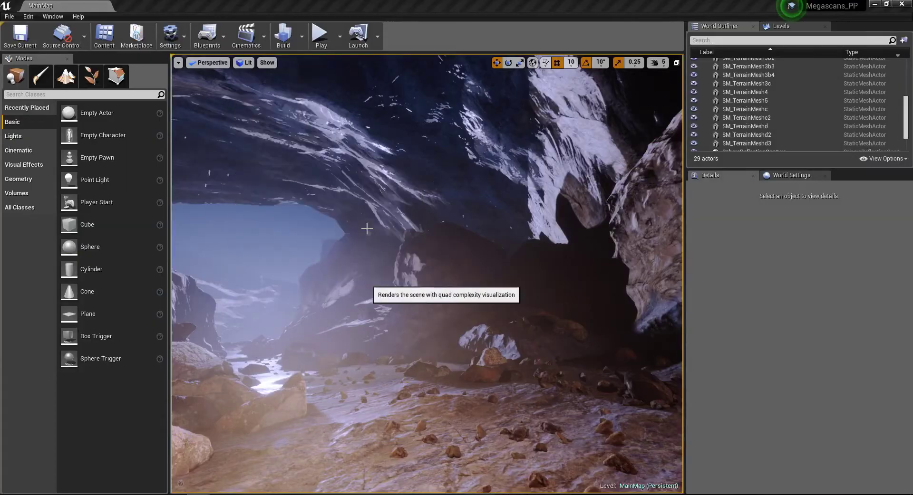
left_click(367, 228)
mouse_move(426, 274)
right_mouse_down()
mouse_move(378, 245)
mouse_move(400, 264)
right_mouse_up()
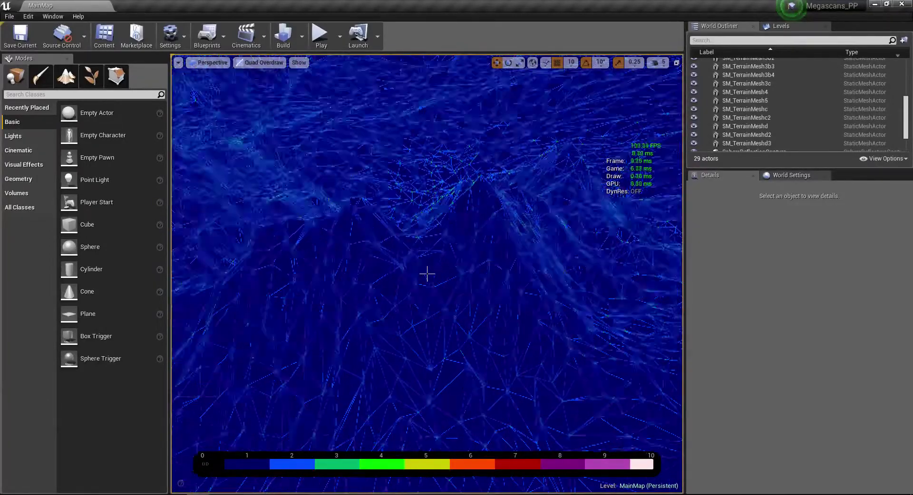
Step: Select a terrain mesh and open SM_TerrainMesh (20,716 triangles) in its mesh editor
left_click(400, 264)
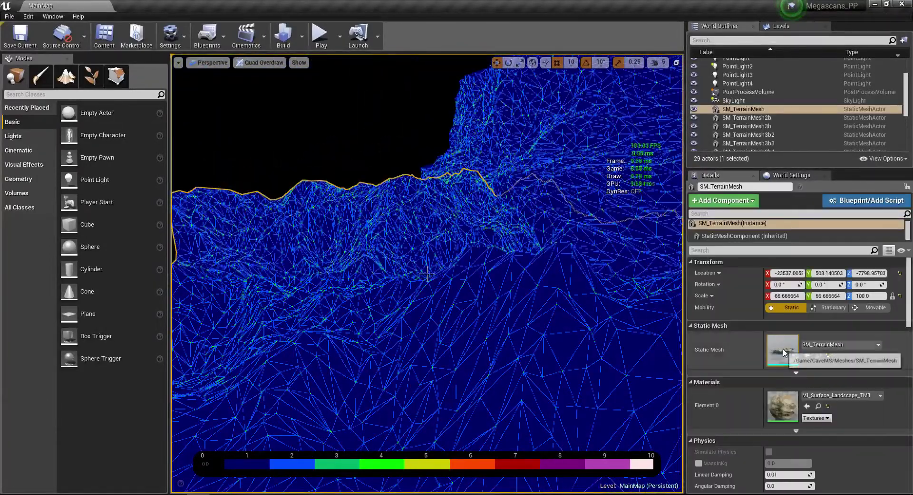
double_click(782, 349)
left_click_drag(321, 181, 333, 157)
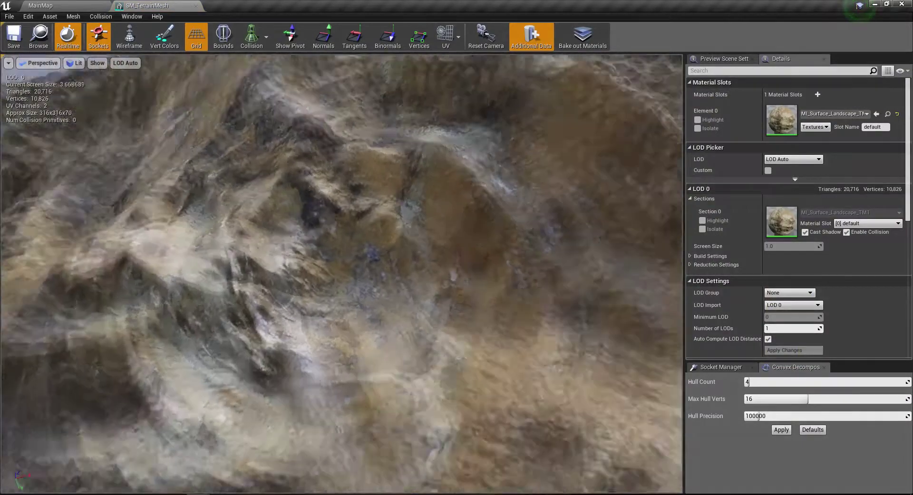
left_click_drag(333, 157, 333, 266)
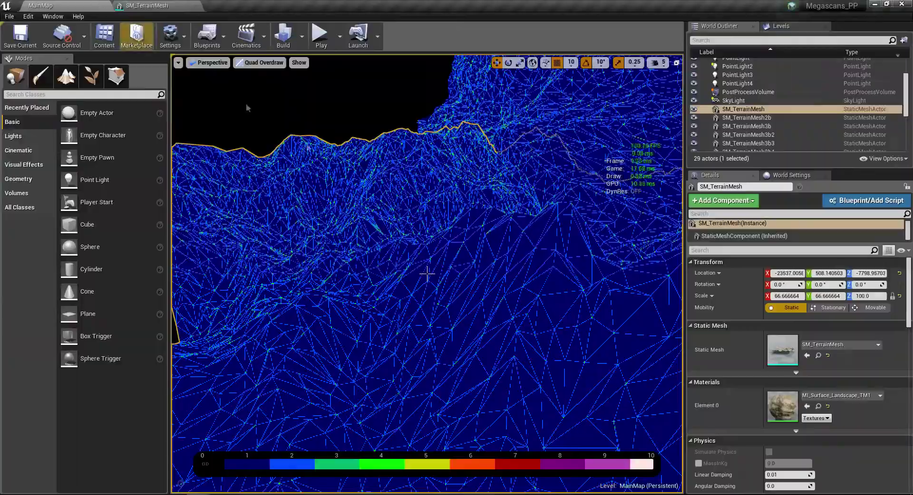
Step: Raise the camera speed from 5 to 8 and focus the selected terrain mesh
mouse_move(426, 274)
left_mouse_down()
mouse_move(427, 266)
mouse_move(428, 274)
left_mouse_up()
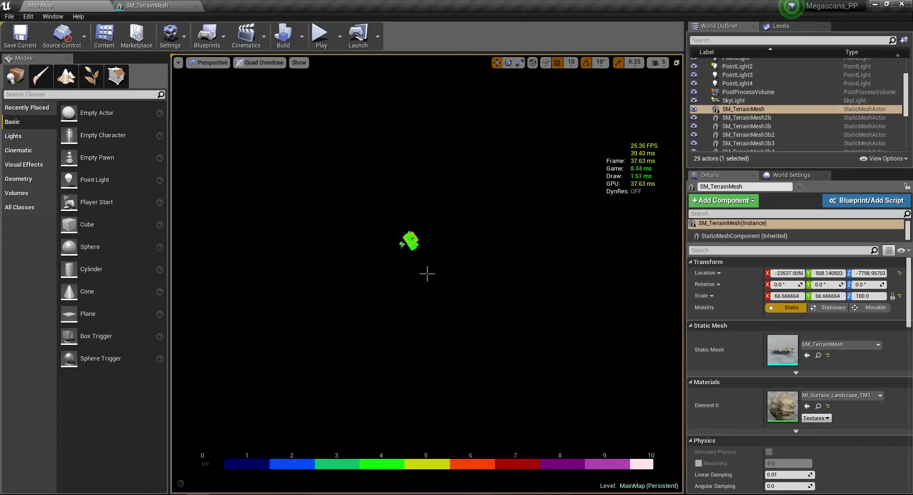
left_click(652, 65)
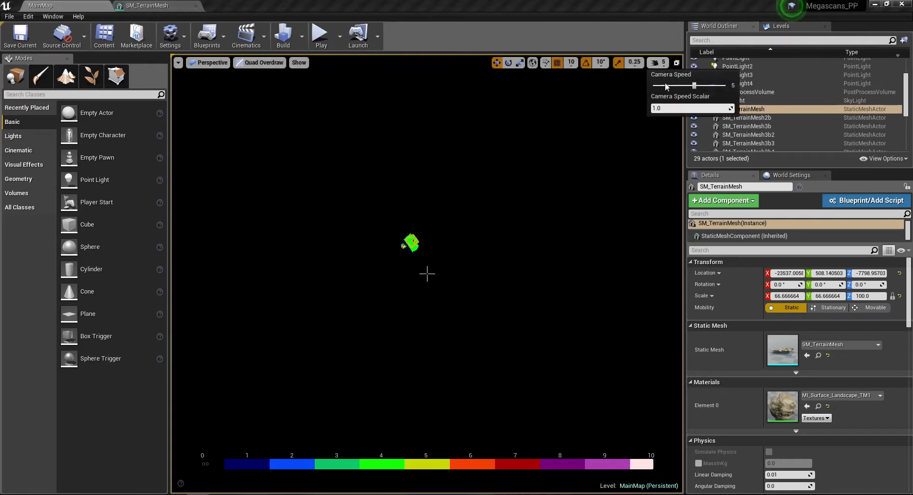
left_click_drag(703, 88, 725, 86)
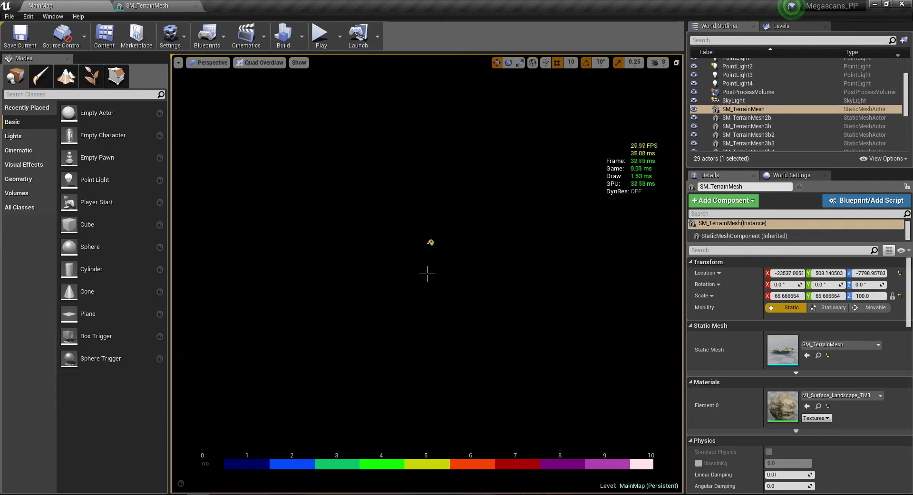
key("f")
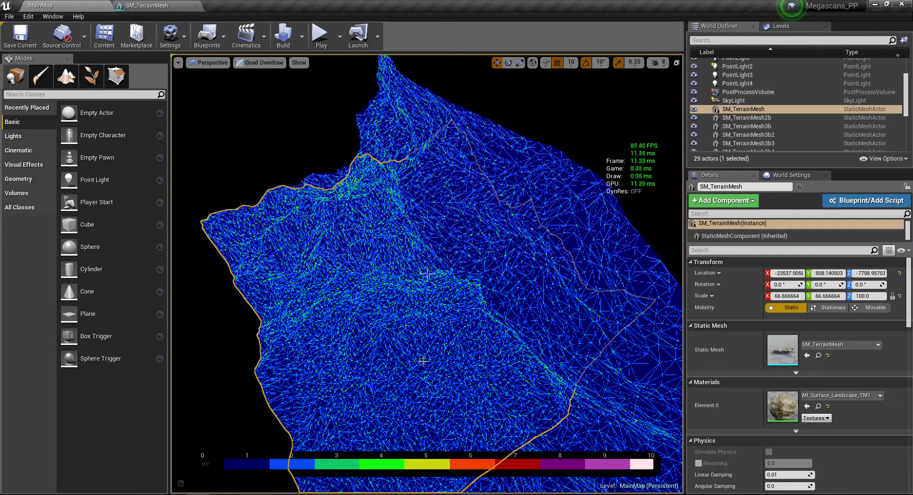
Step: Fly around the terrain mesh from several angles to check its quad overdraw levels
left_click(261, 62)
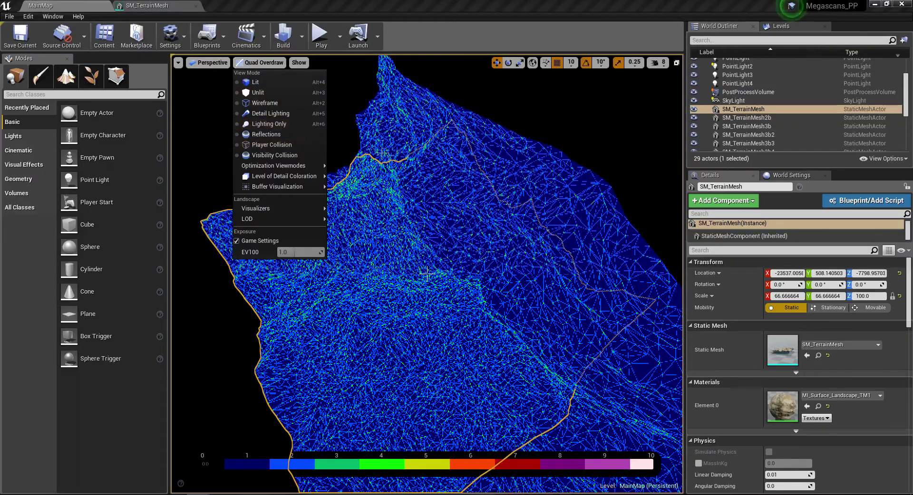
right_click_drag(361, 152, 376, 157)
scroll(427, 274, "down", 10)
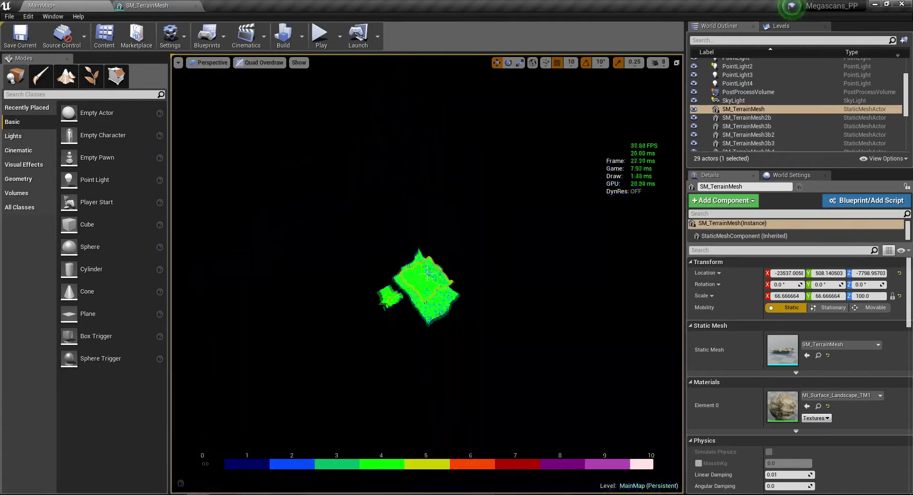
key("f")
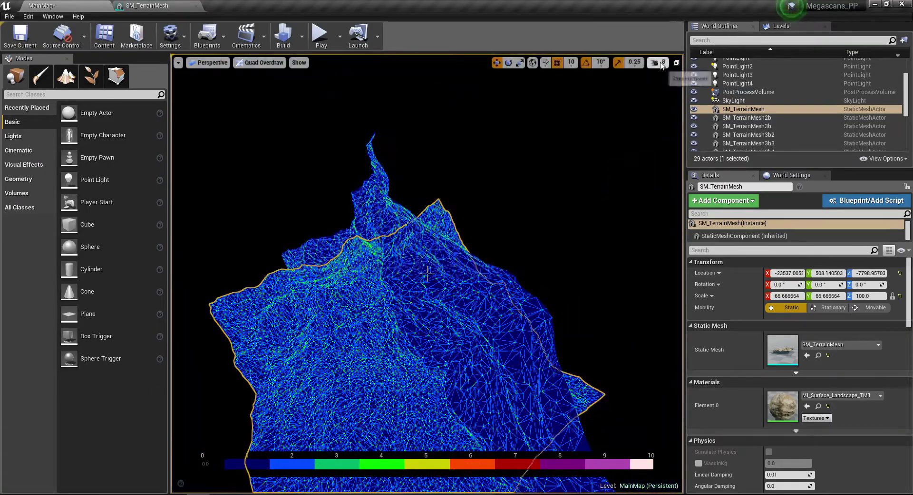
left_click(659, 63)
right_click_drag(426, 273, 437, 296)
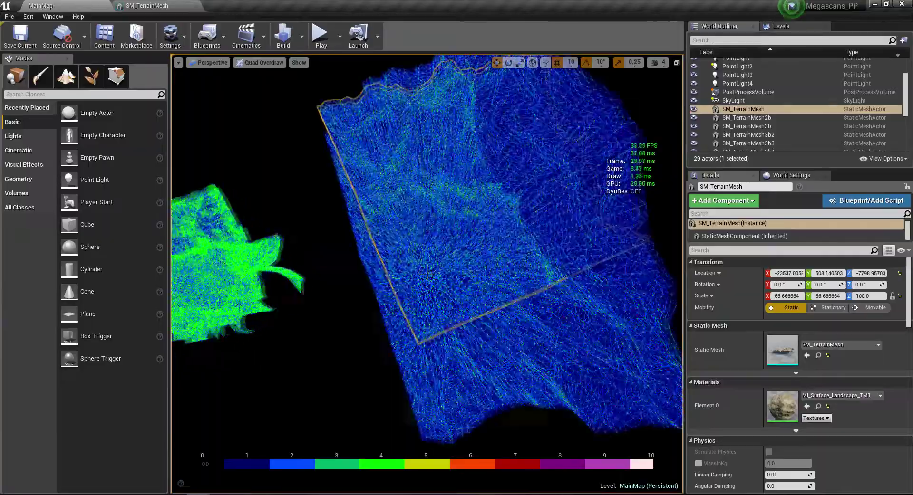
right_click_drag(426, 274, 427, 273)
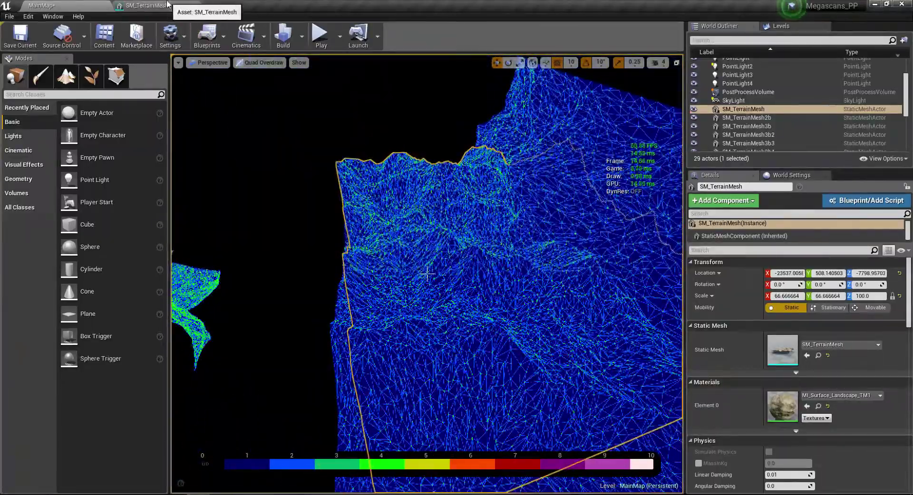
Step: Keep LOD Group at None, set Number of LODs to 5 on SM_TerrainMesh, and apply
left_click(147, 5)
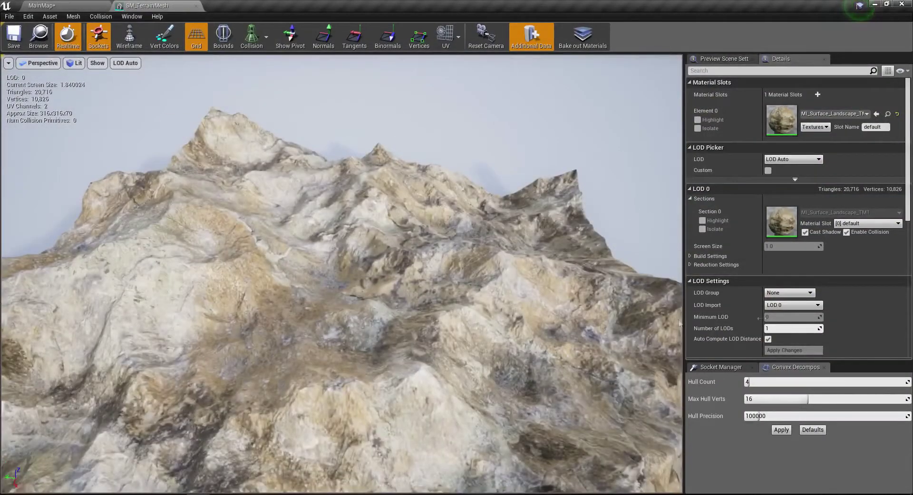
left_click(775, 293)
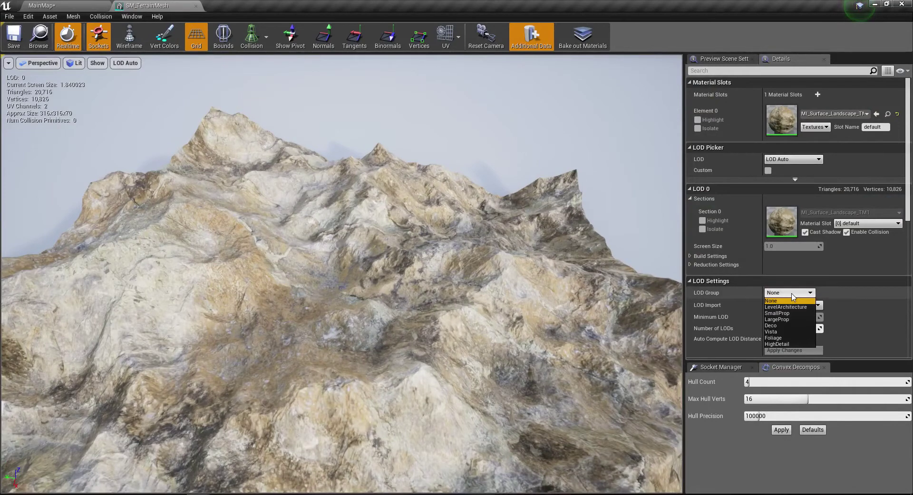
left_click(792, 296)
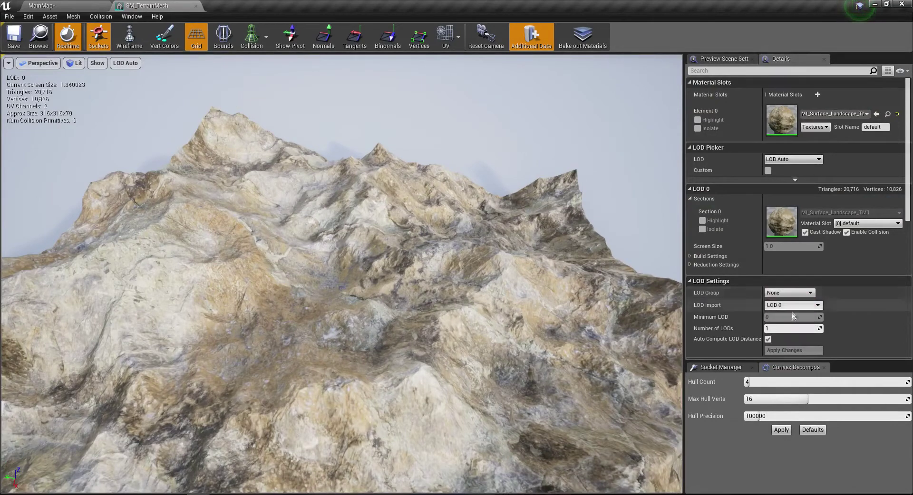
left_click(777, 328)
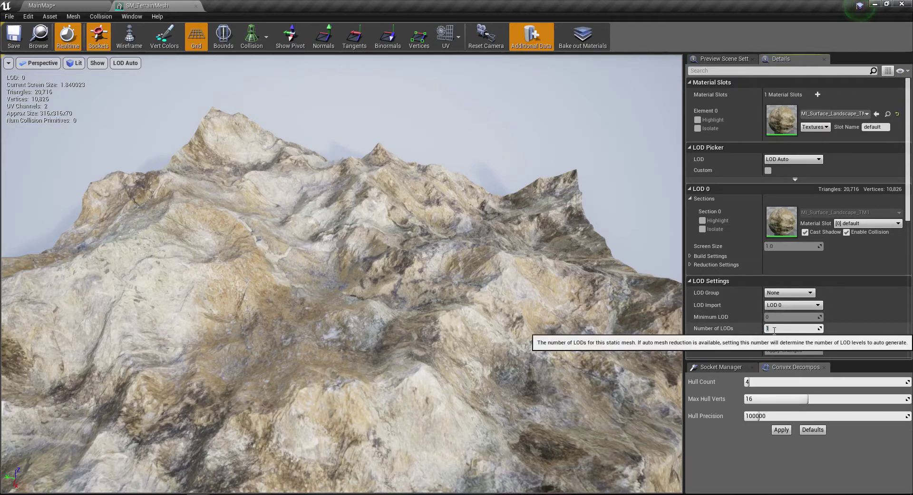
type("8")
key("Return")
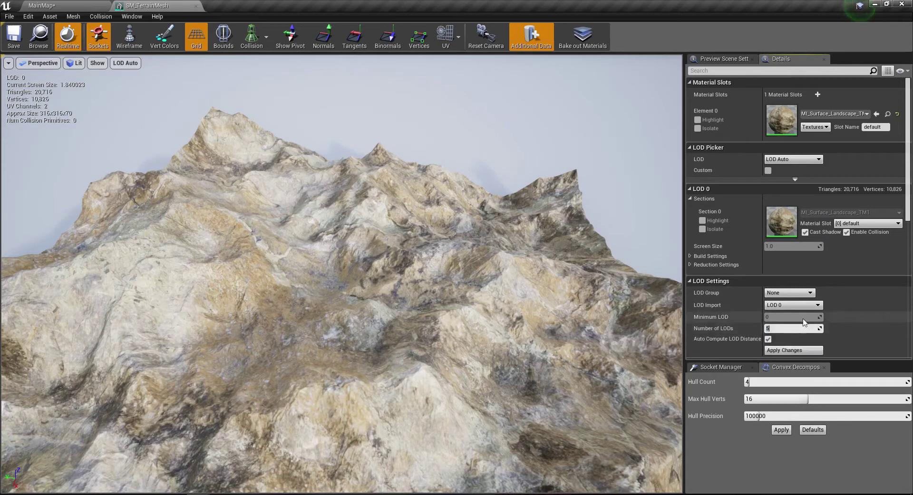
scroll(801, 339, "down", 1)
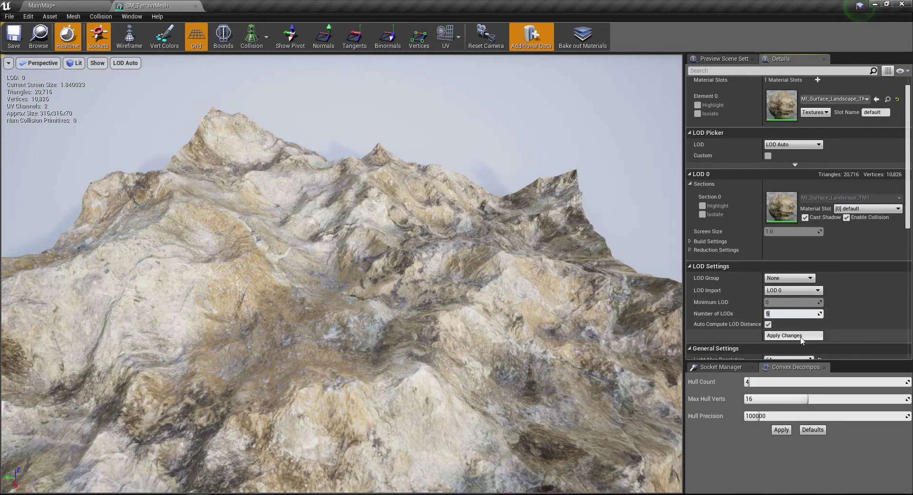
left_click(801, 337)
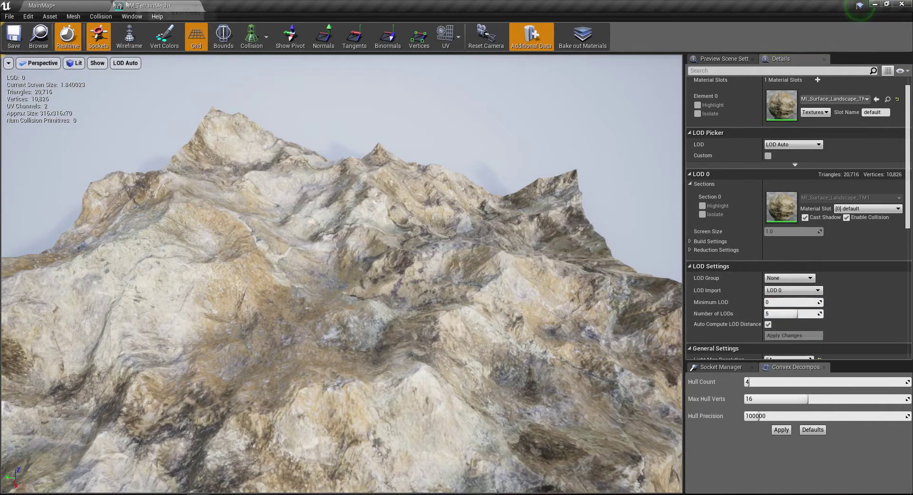
Step: Preview SM_TerrainMesh at LOD 0 and expand its Reduction Settings
left_click(94, 5)
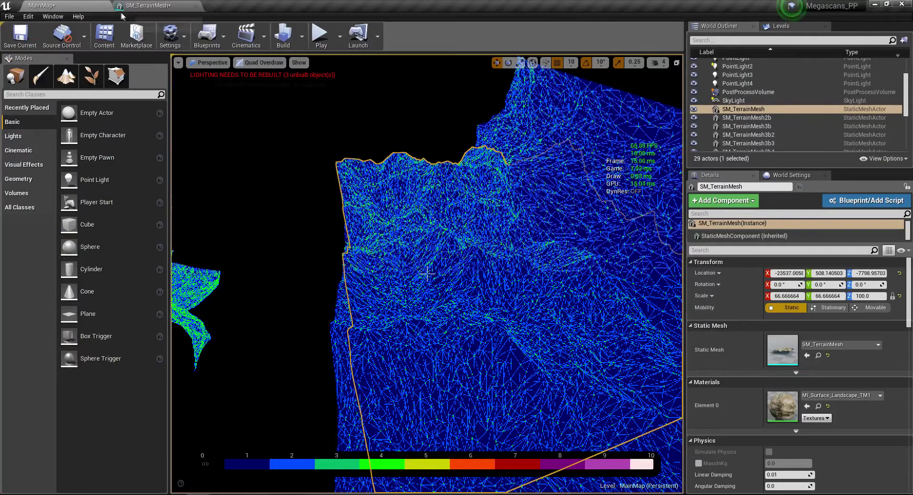
left_click(151, 5)
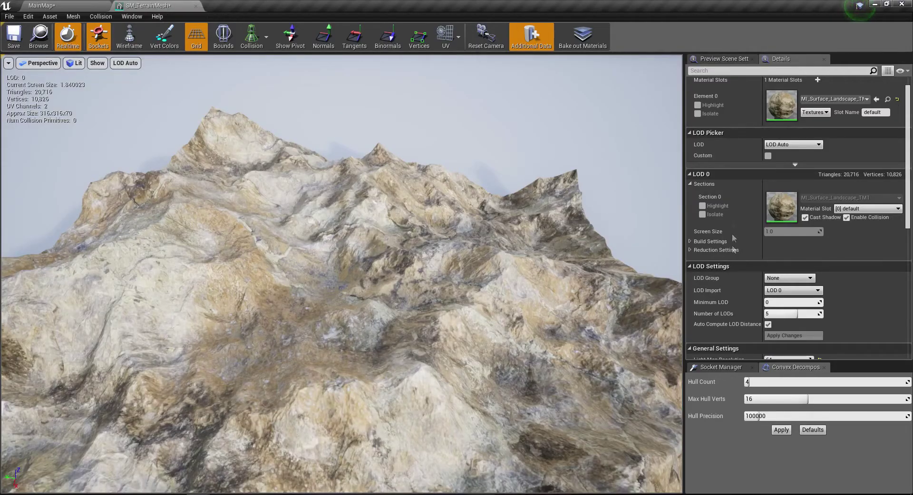
left_click(785, 145)
left_click(786, 147)
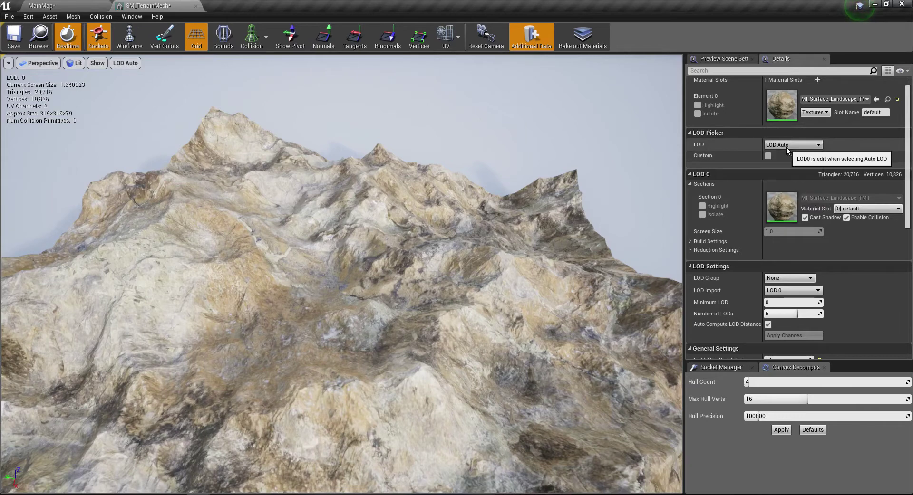
left_click(783, 146)
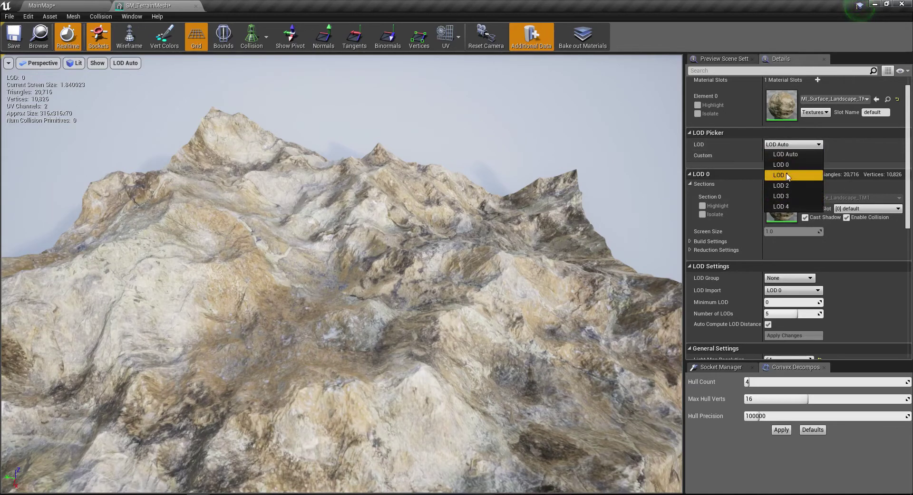
left_click(785, 165)
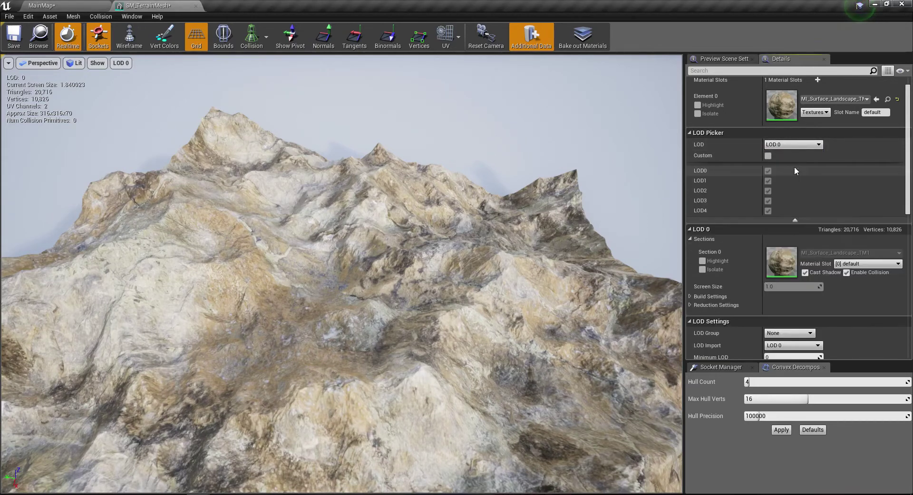
scroll(778, 266, "down", 2)
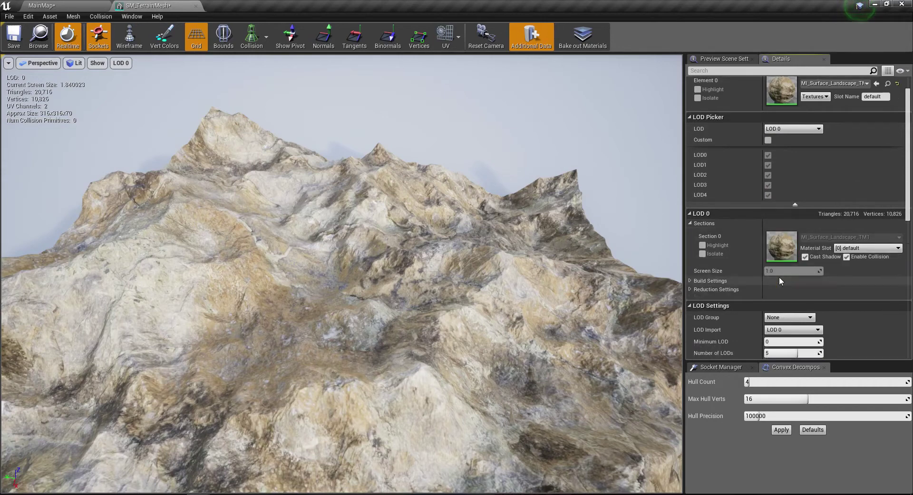
left_click(690, 274)
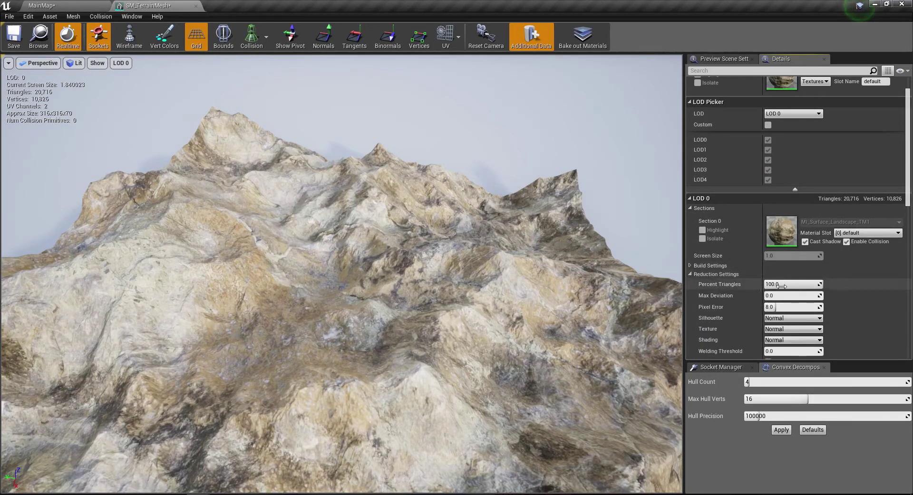
scroll(782, 262, "down", 2)
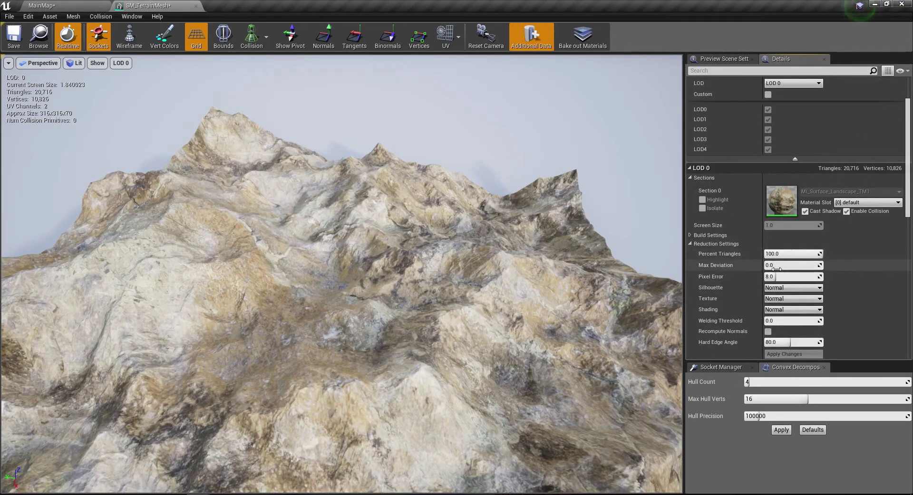
scroll(805, 280, "down", 3)
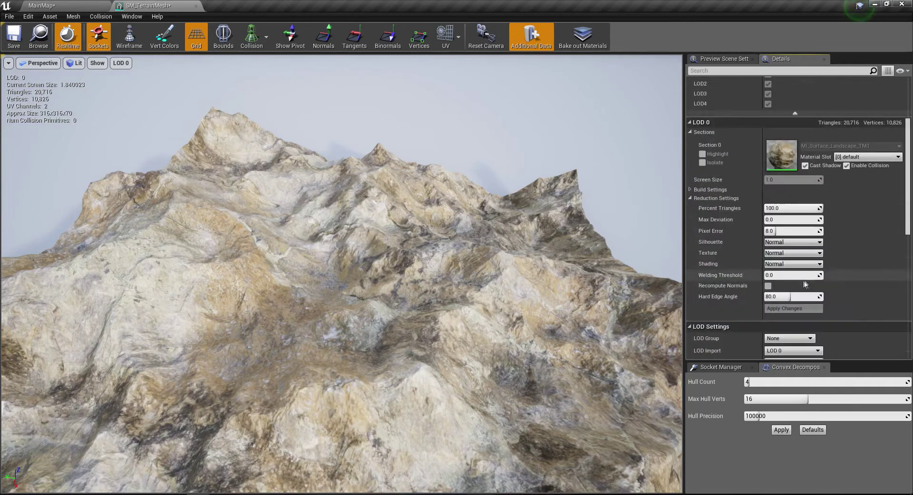
Step: Check the terrain's triangle density in MainMap's Quad Overdraw view, then return to SM_TerrainMesh
left_click(42, 5)
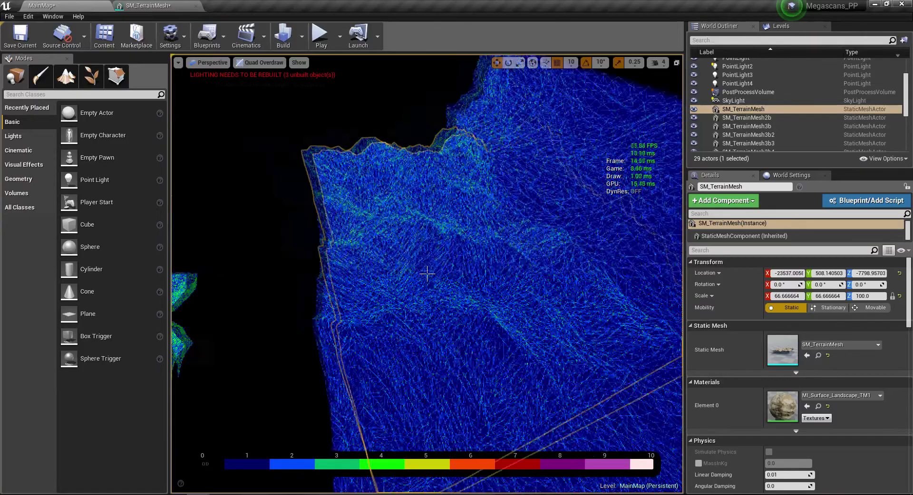
scroll(427, 274, "up", 3)
scroll(427, 274, "up", 3)
scroll(427, 274, "up", 3)
scroll(427, 274, "up", 3)
scroll(427, 274, "up", 3)
scroll(427, 274, "up", 3)
scroll(427, 274, "up", 3)
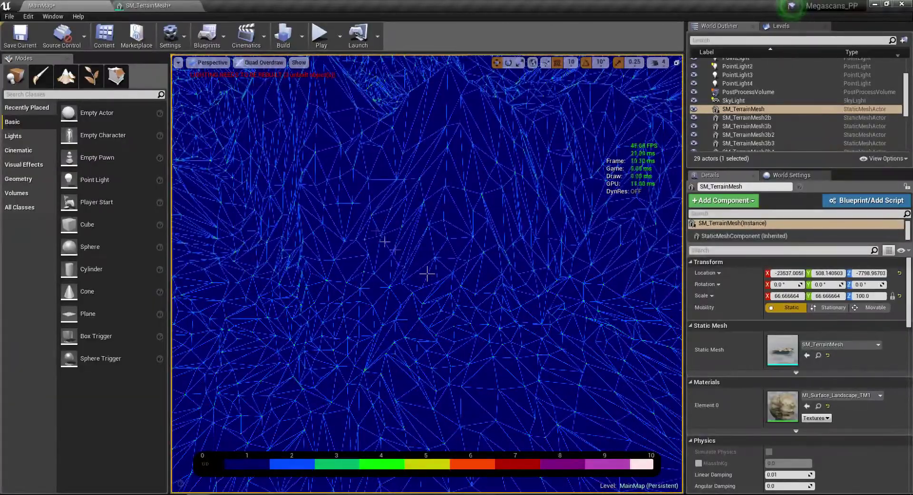
left_click(173, 5)
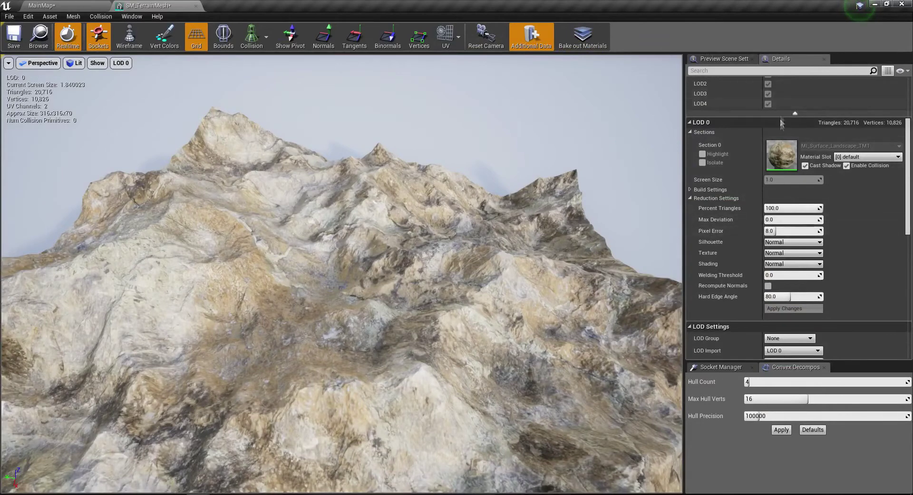
scroll(789, 246, "up", 4)
left_click(790, 129)
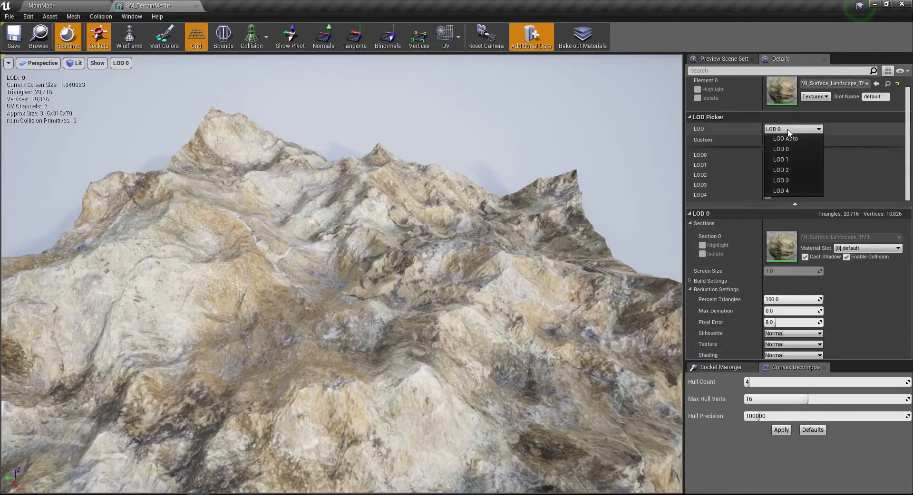
Step: Reduce LOD 1 to 75 percent triangles, leaving 15,537 triangles
left_click(788, 158)
left_click(690, 280)
scroll(791, 289, "down", 2)
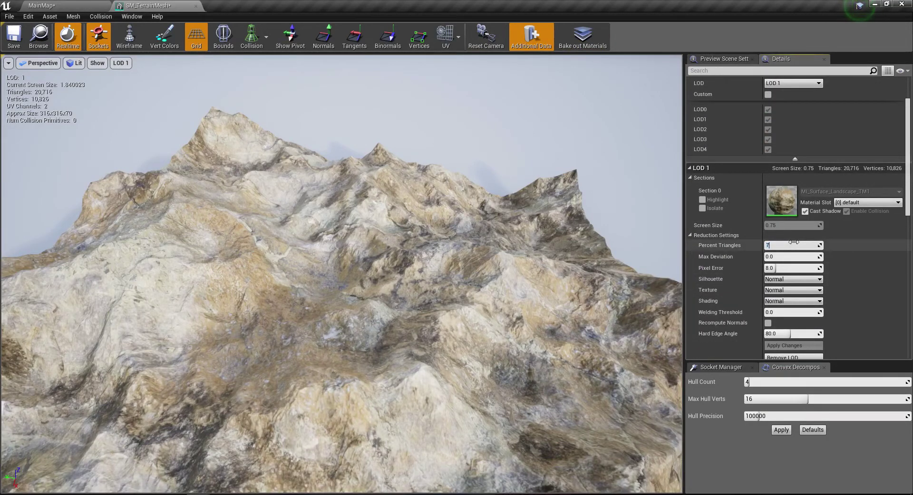
scroll(801, 244, "down", 1)
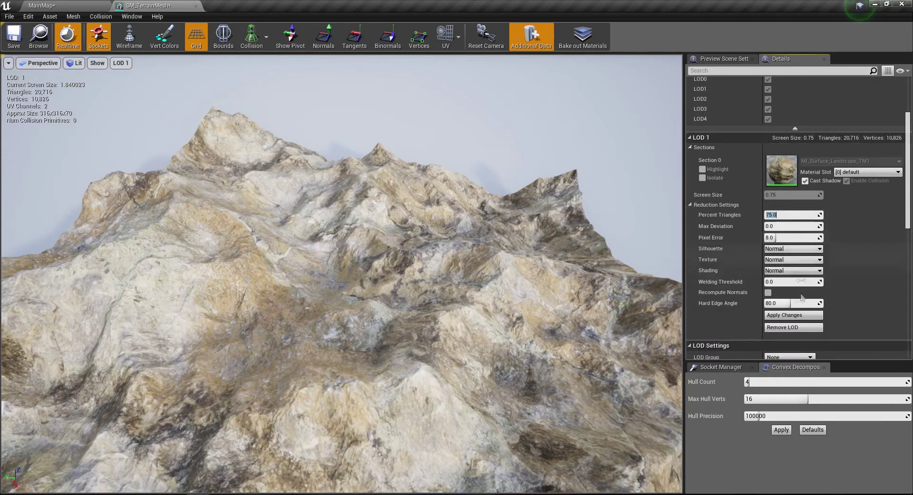
left_click(796, 319)
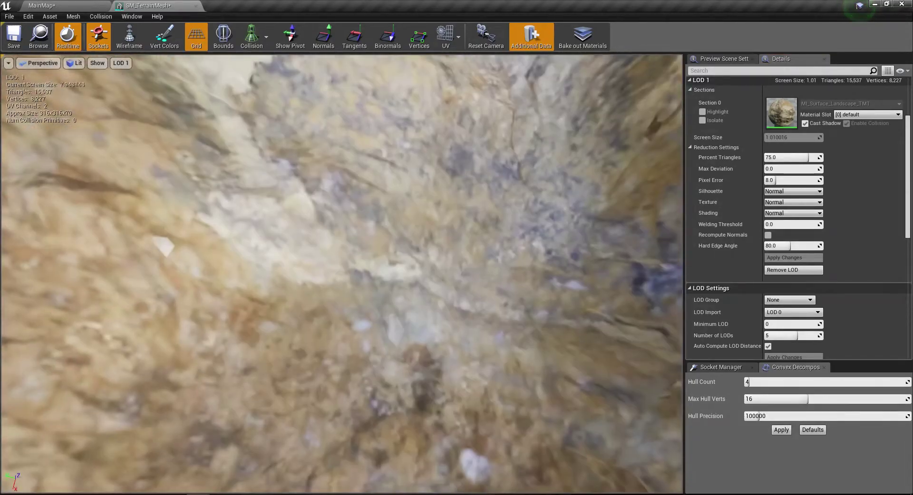
Step: Set the LOD Picker back to LOD Auto
scroll(340, 273, "up", 3)
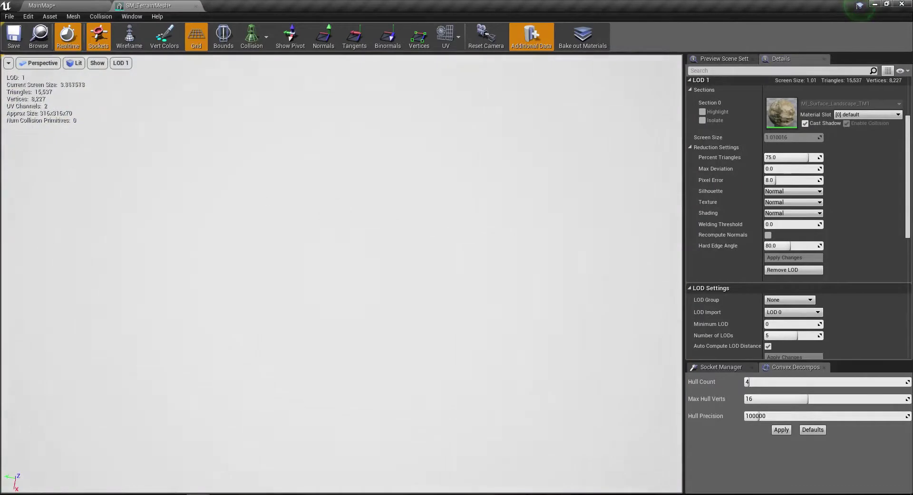
scroll(341, 274, "up", 3)
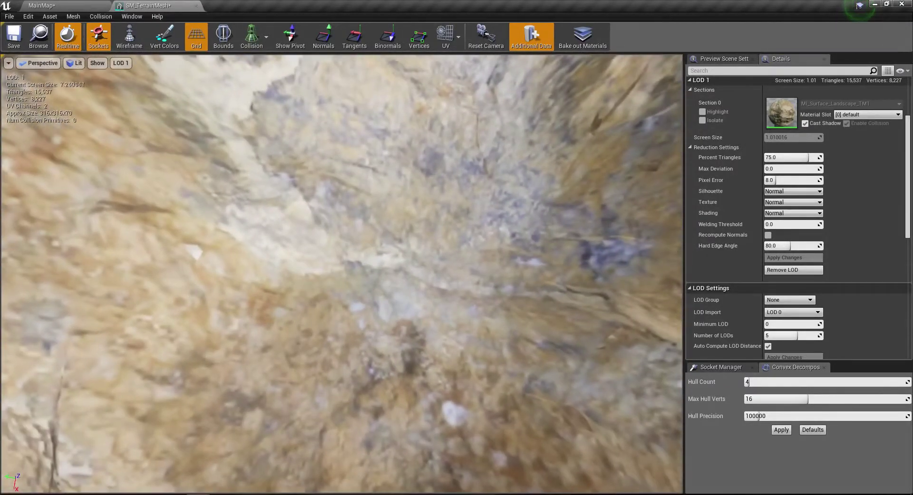
scroll(341, 273, "down", 5)
scroll(496, 268, "down", 5)
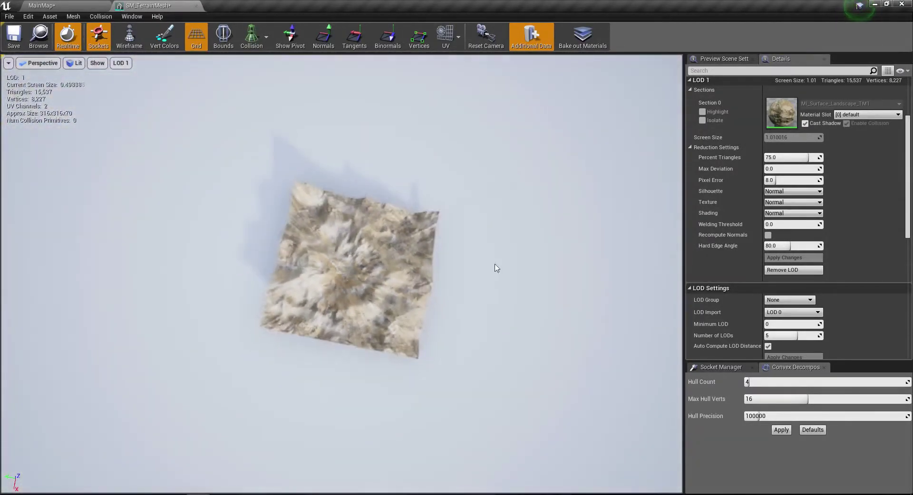
scroll(808, 119, "up", 10)
left_click(793, 160)
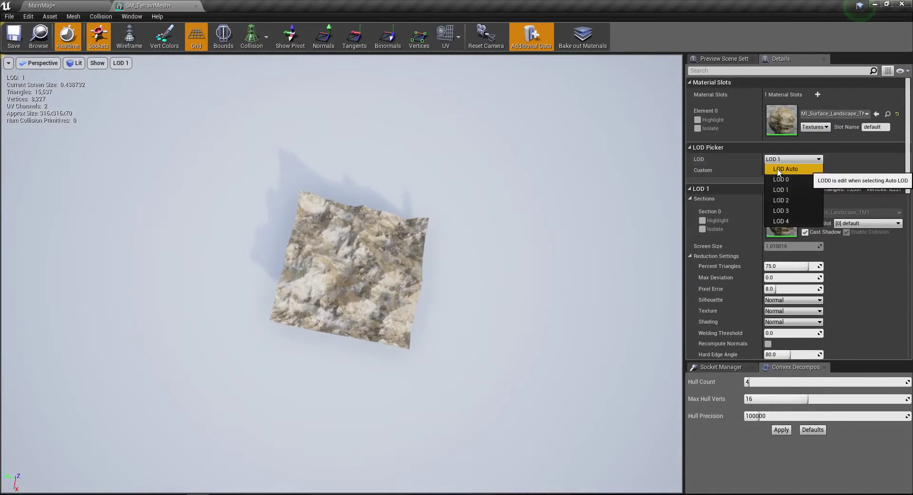
left_click(777, 168)
Step: Zoom the preview out and in to watch it switch from LOD 0 to LOD 1 at 0.599 screen size
scroll(357, 249, "up", 1)
scroll(358, 250, "up", 4)
scroll(358, 250, "up", 3)
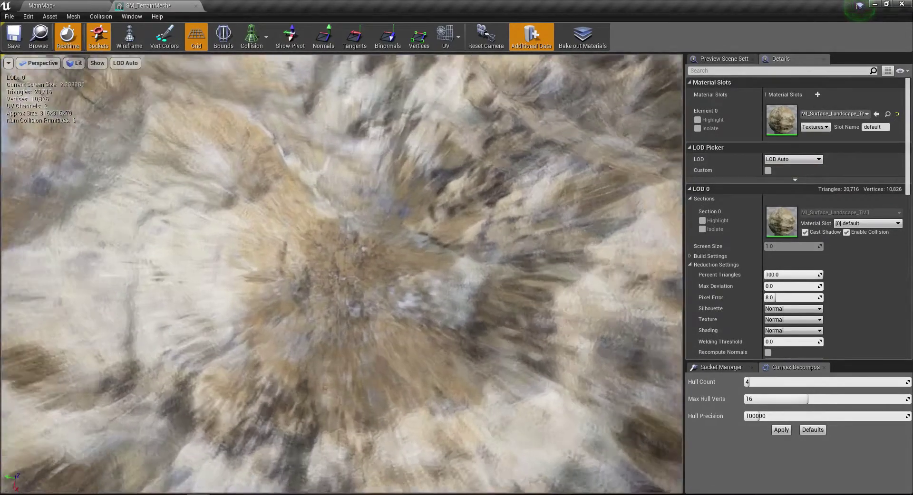
scroll(358, 250, "up", 2)
scroll(342, 274, "up", 1)
scroll(341, 273, "up", 1)
scroll(342, 274, "up", 1)
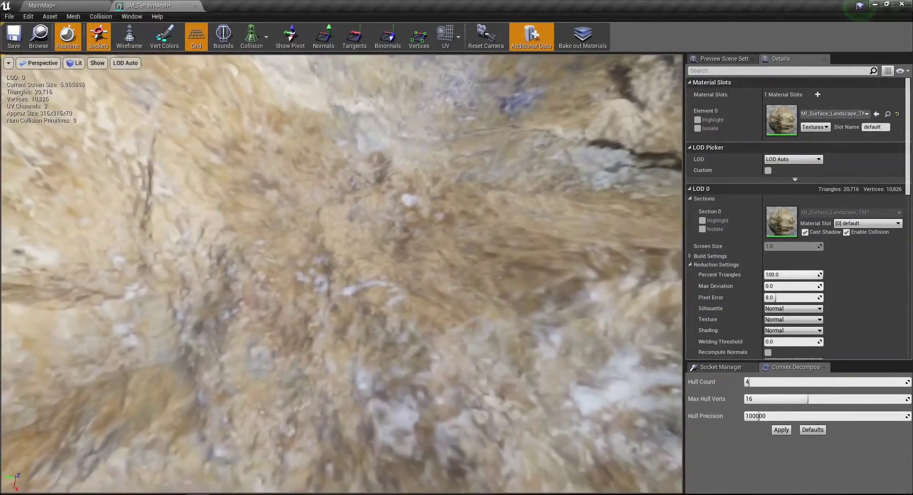
scroll(342, 274, "up", 1)
scroll(341, 274, "down", 2)
scroll(341, 274, "down", 3)
scroll(341, 274, "down", 2)
scroll(342, 274, "down", 1)
scroll(352, 315, "down", 2)
scroll(352, 315, "down", 1)
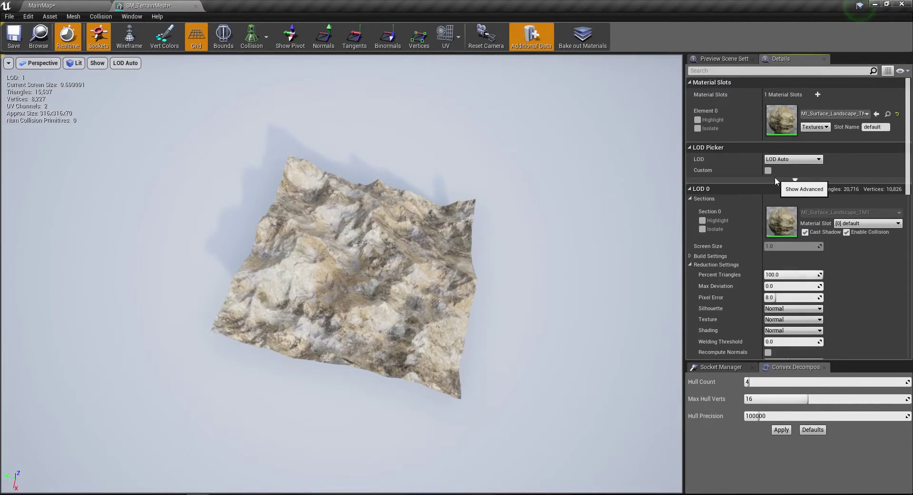
Step: Show the advanced LOD Picker options with per-LOD visibility checkboxes
left_click(774, 179)
scroll(754, 289, "down", 3)
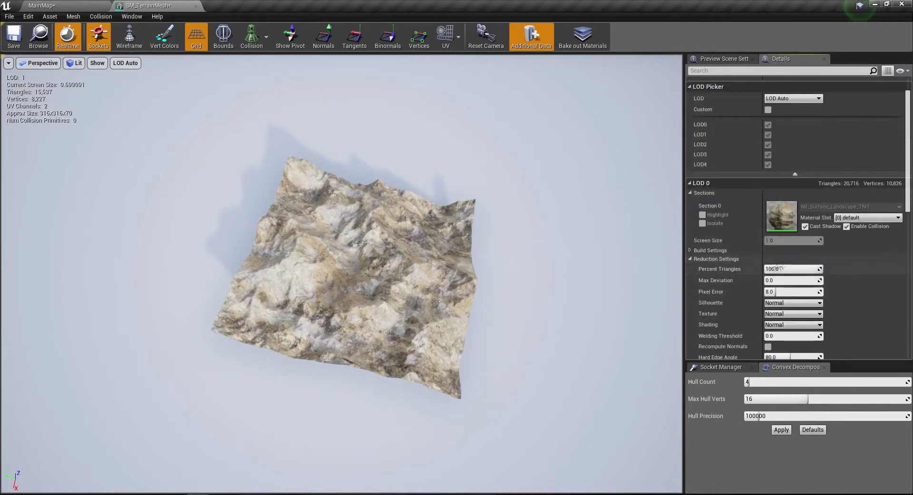
scroll(840, 261, "down", 3)
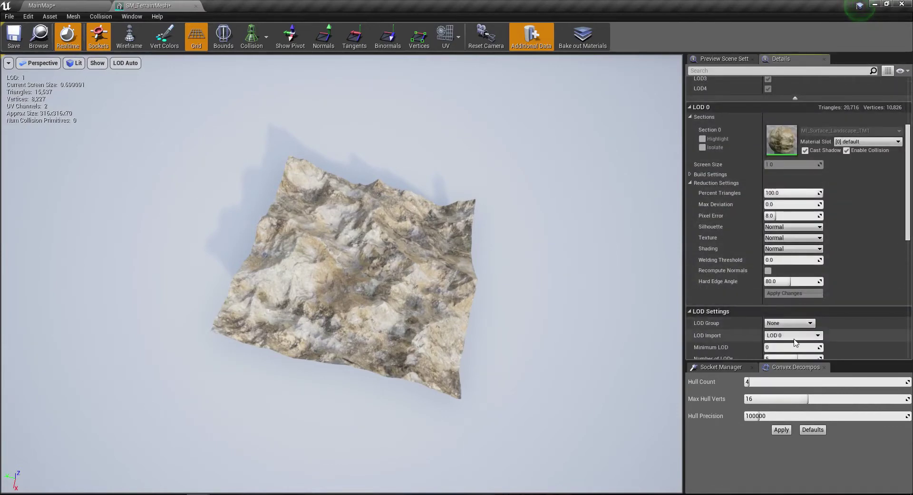
scroll(795, 341, "down", 2)
scroll(756, 183, "up", 5)
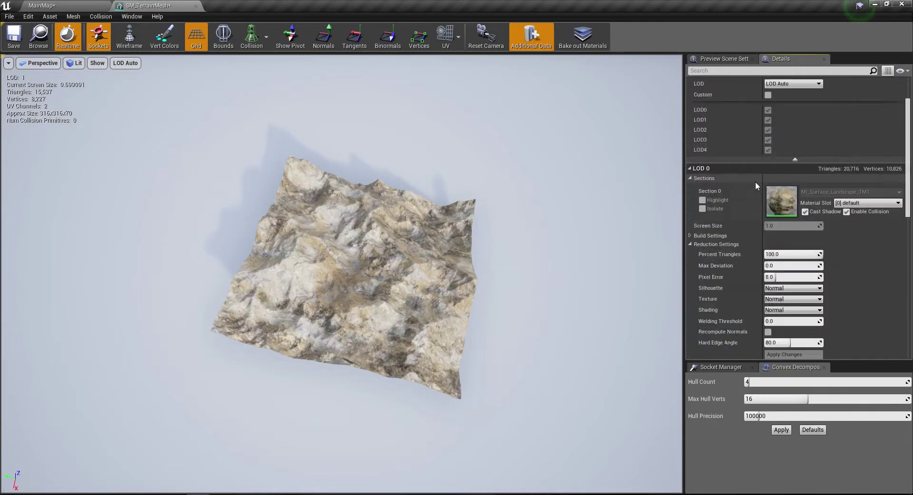
Step: Reduce LOD 2 to 50 percent triangles, giving 10,357 triangles
scroll(755, 181, "up", 2)
left_click(793, 159)
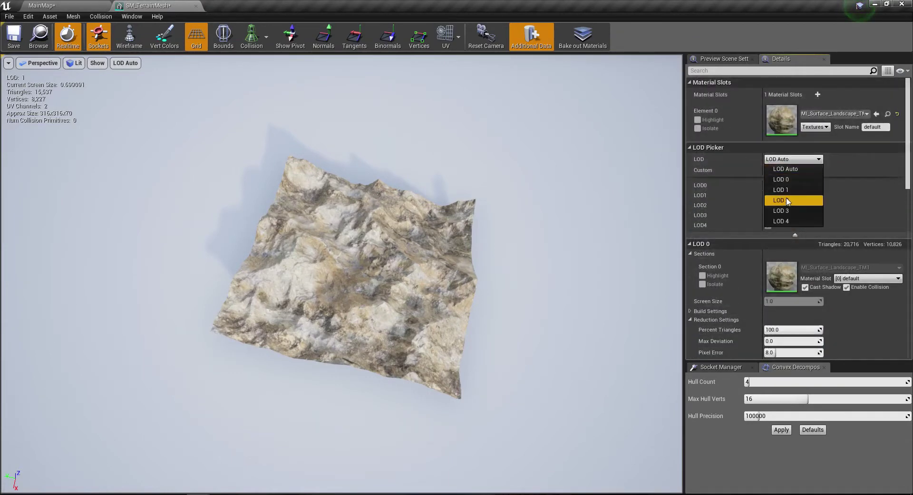
left_click(799, 201)
left_click(696, 298)
left_click(770, 306)
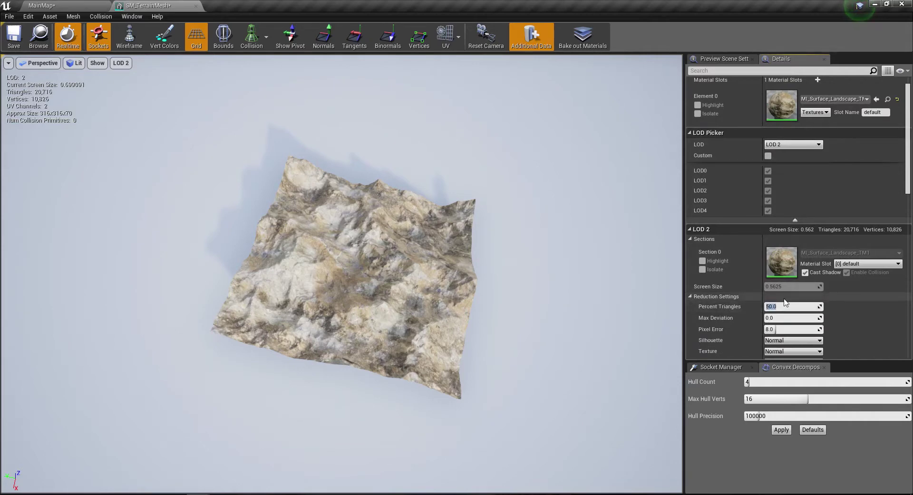
scroll(790, 304, "down", 3)
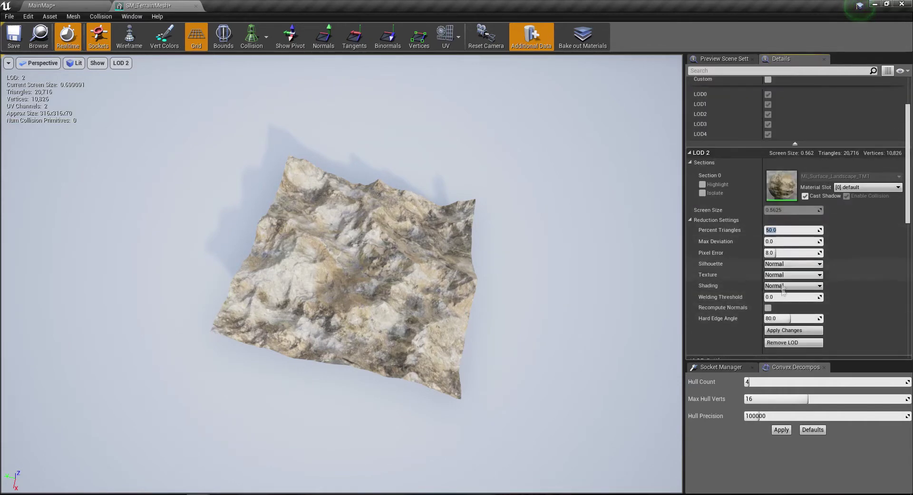
left_click(791, 334)
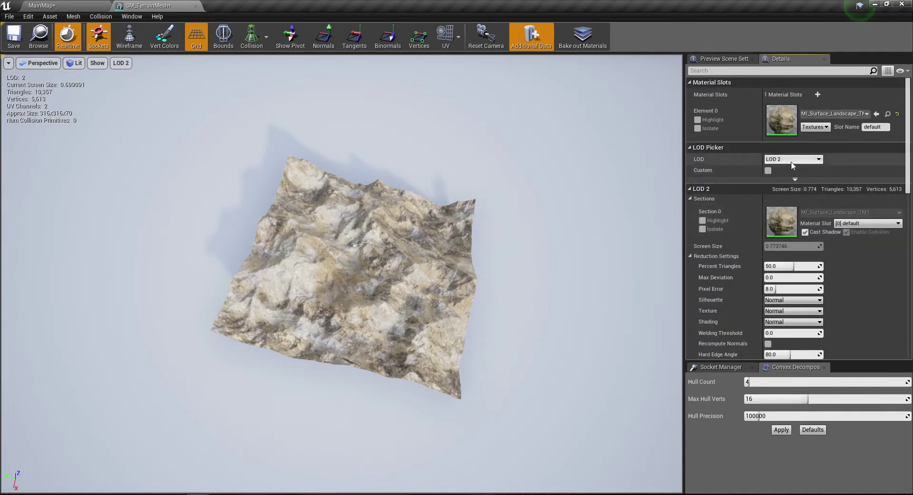
Step: Reduce LOD 3 to 25 percent triangles, giving 5,178 triangles
left_click(791, 160)
left_click(781, 210)
scroll(704, 199, "down", 2)
left_click(690, 195)
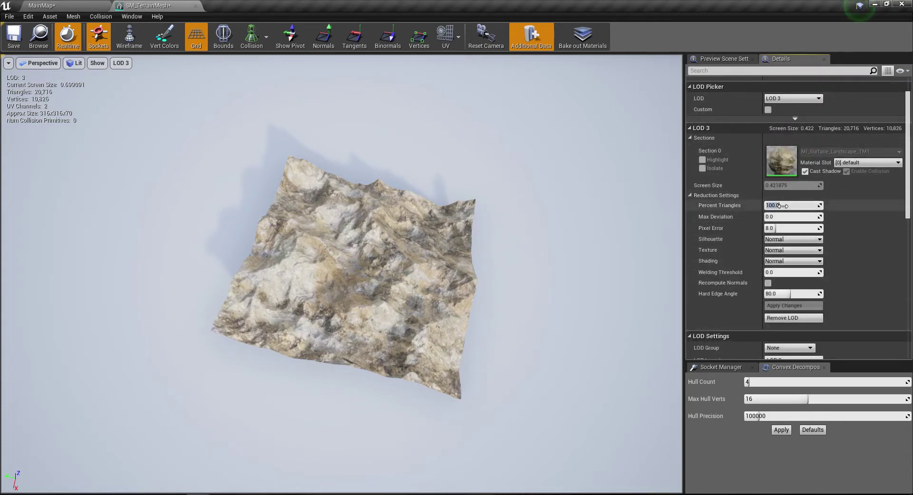
left_click(794, 307)
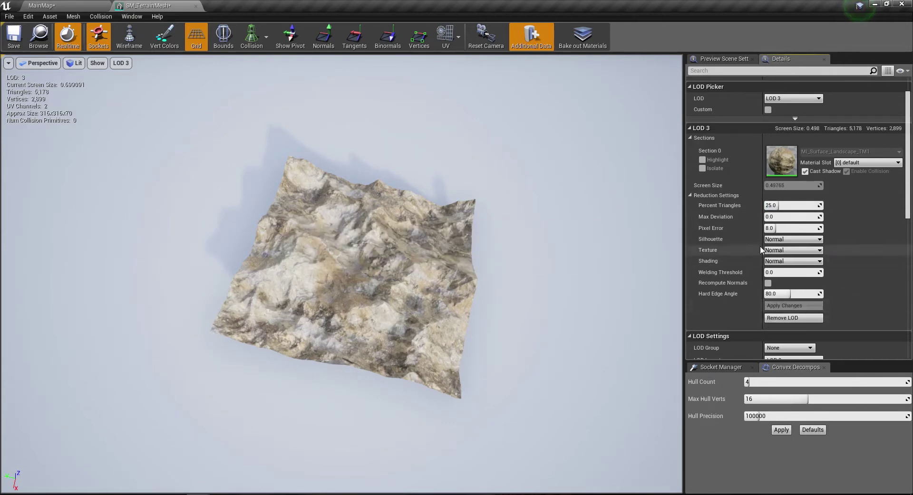
Step: Reduce LOD 4 to 12 percent triangles, leaving 2,484 triangles
left_click(793, 159)
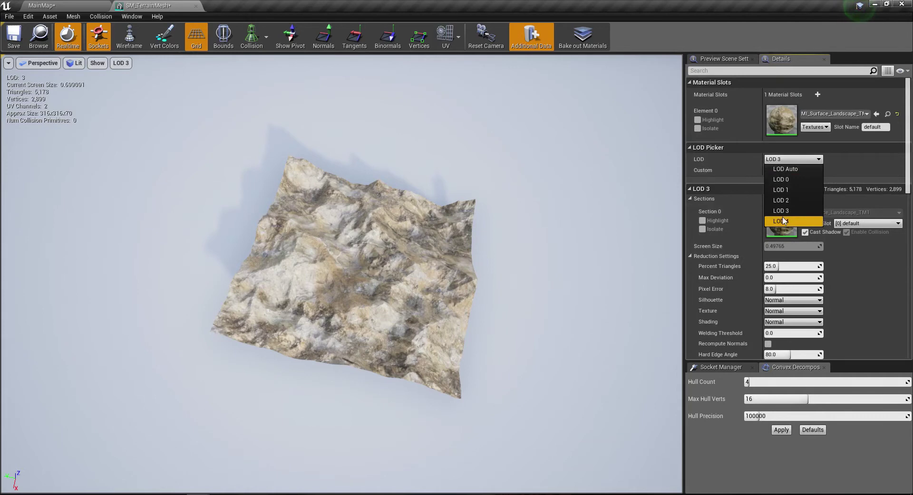
left_click(783, 221)
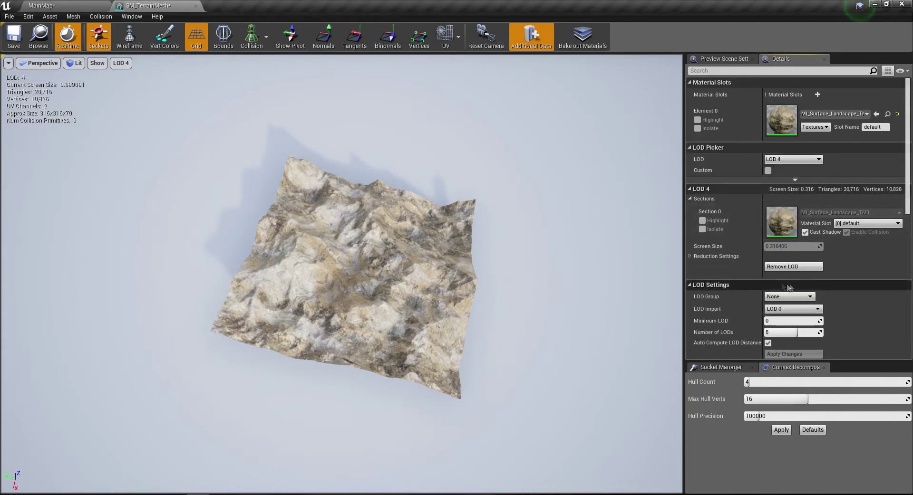
left_click(780, 268)
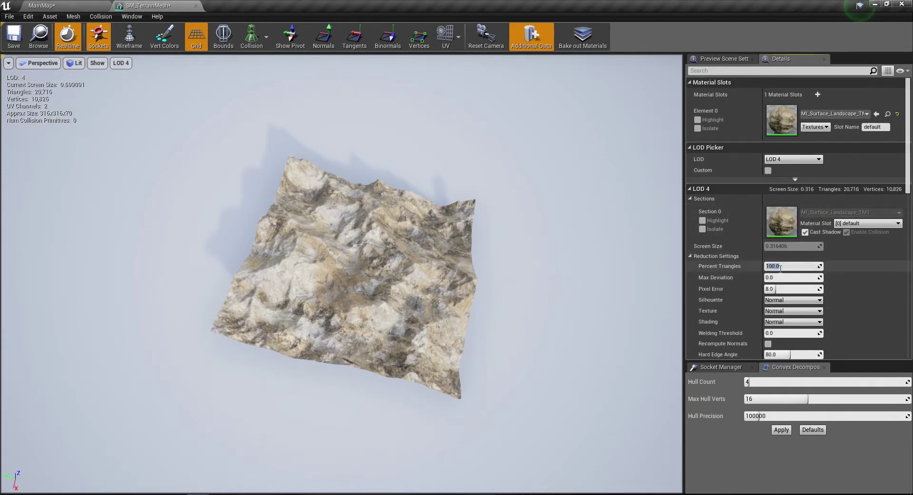
scroll(780, 269, "down", 1)
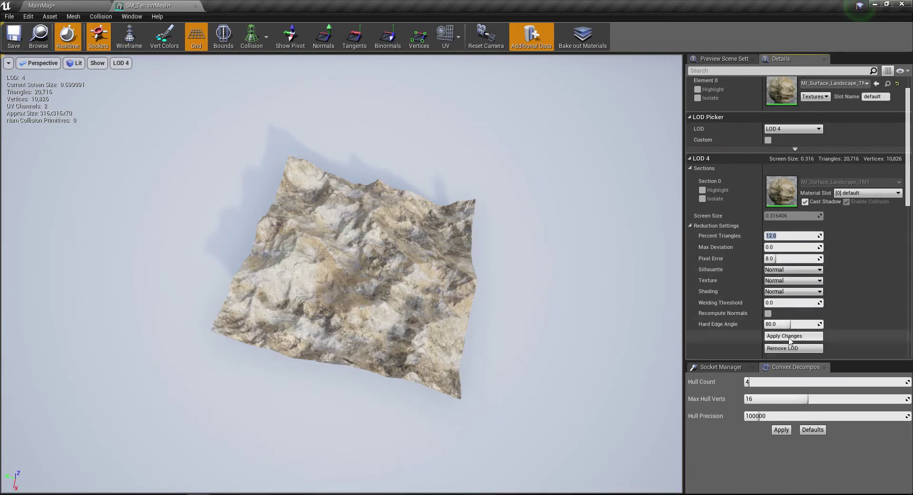
left_click(789, 337)
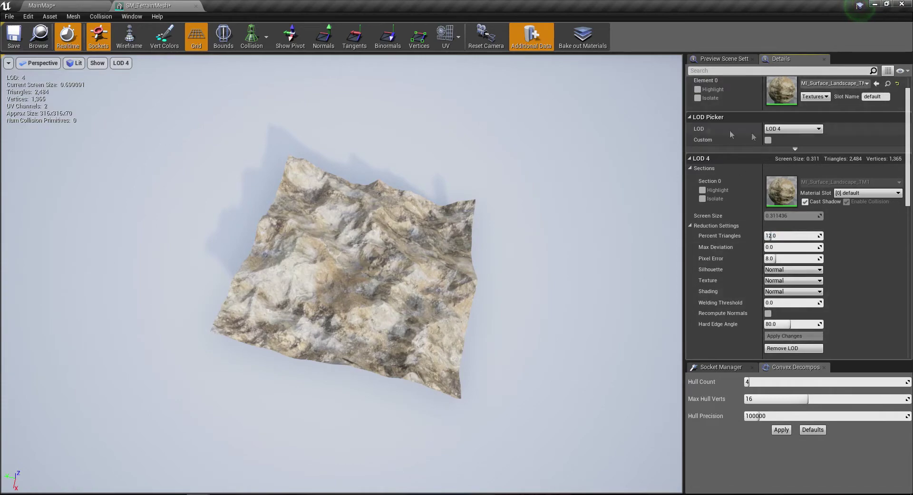
Step: Set the preview back to LOD Auto and orbit the terrain mesh
left_click(793, 129)
left_click(775, 136)
left_click_drag(465, 244, 456, 235)
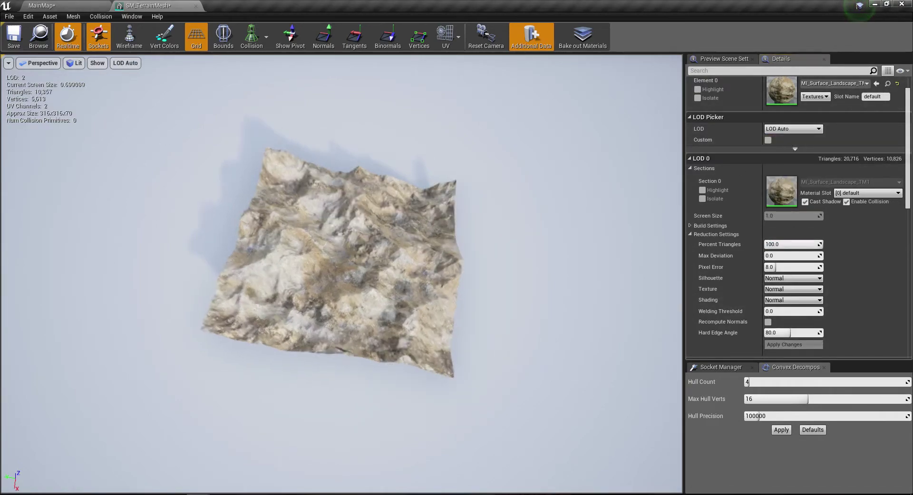
Step: Zoom in and out in Wireframe view to watch the terrain switch between LOD 0, LOD 2 and LOD 4
scroll(341, 274, "up", 5)
scroll(342, 274, "down", 7)
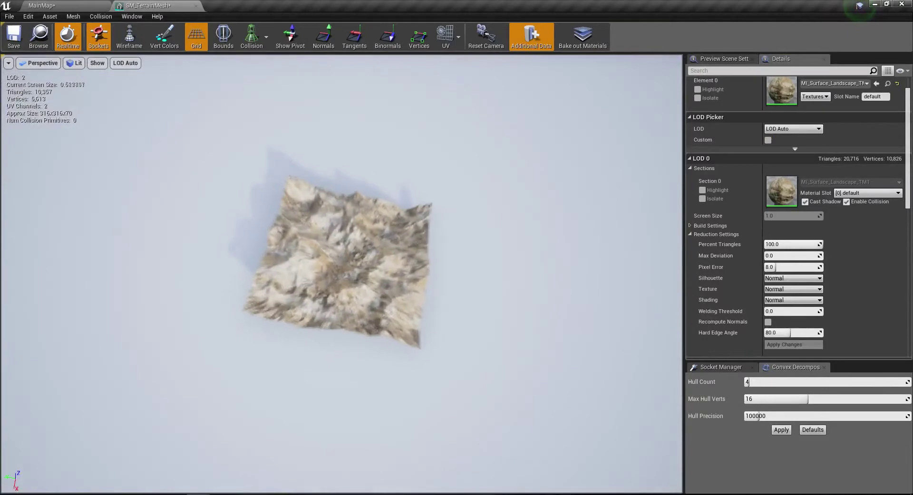
scroll(342, 273, "down", 4)
scroll(342, 274, "down", 2)
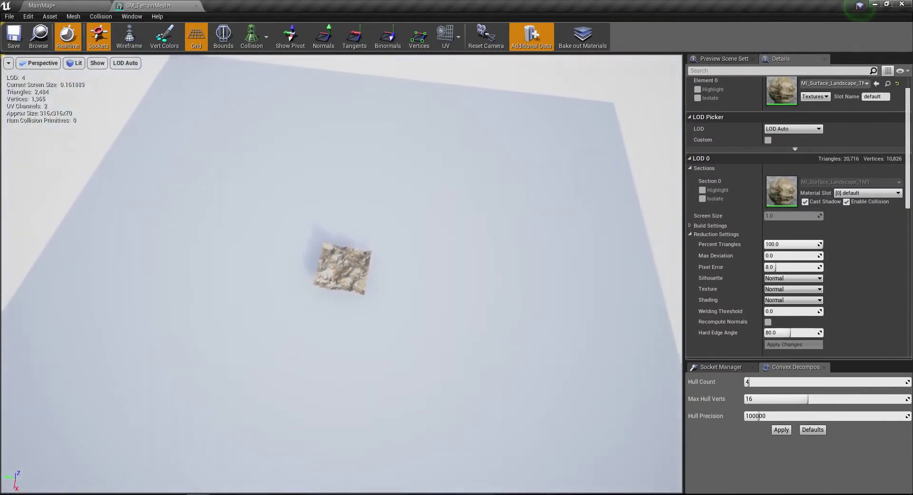
key("alt+2")
scroll(469, 248, "up", 1)
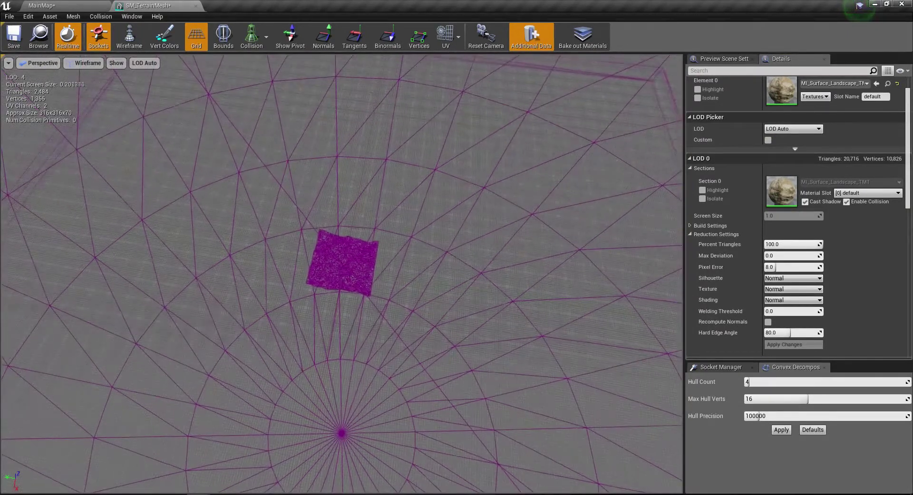
scroll(342, 274, "up", 1)
scroll(341, 274, "up", 1)
scroll(342, 274, "up", 3)
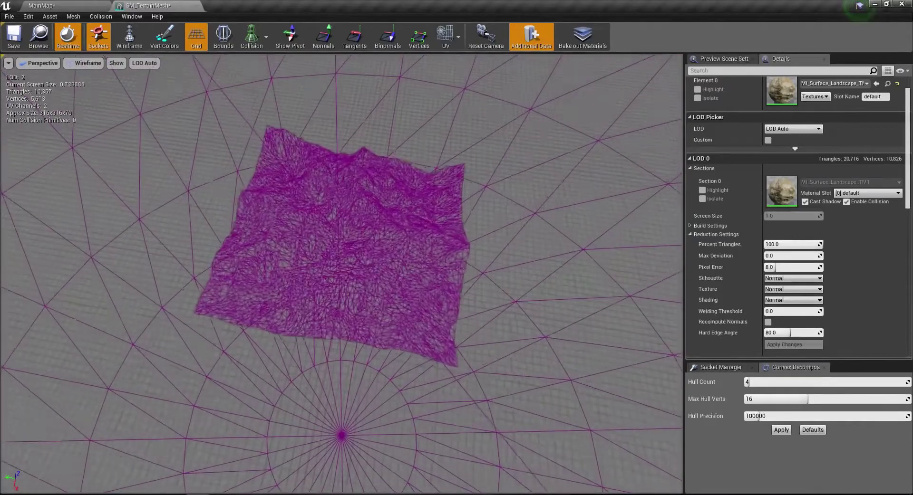
scroll(463, 261, "up", 2)
scroll(462, 261, "down", 3)
Step: Return to Lit view and save SM_TerrainMesh
key("alt+4")
scroll(463, 261, "up", 5)
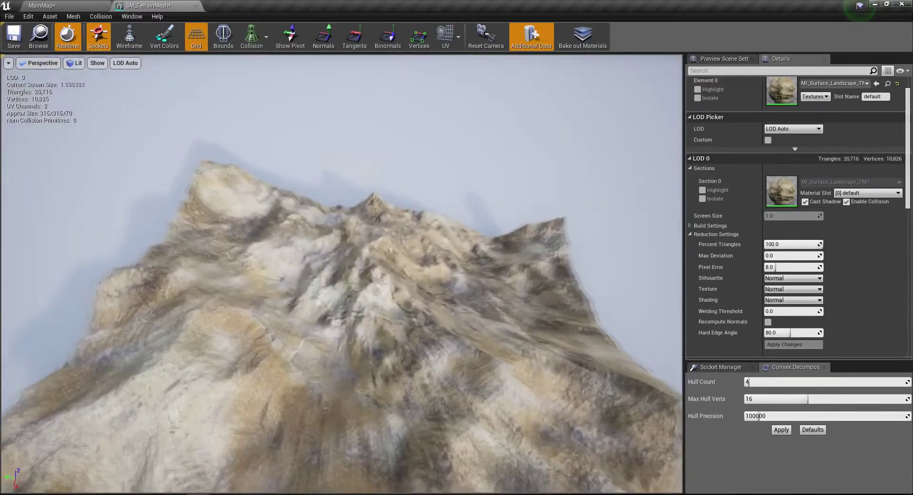
scroll(158, 483, "down", 5)
left_click(14, 36)
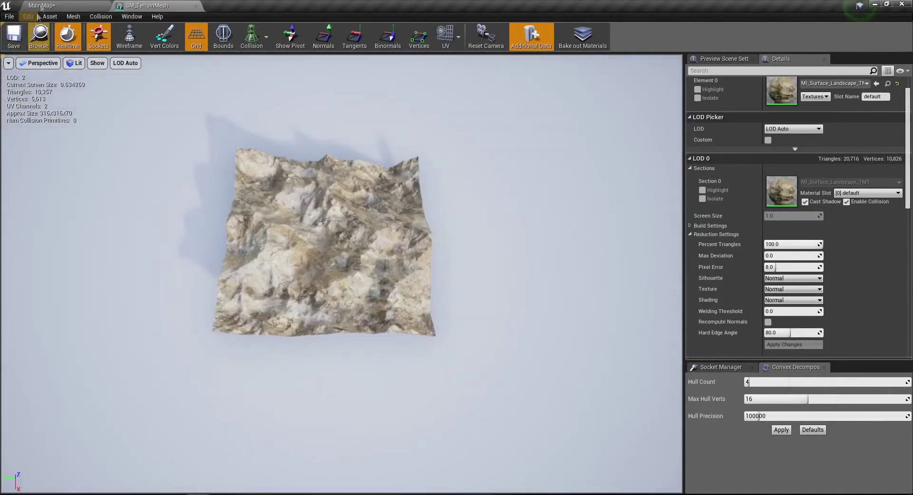
left_click(41, 5)
scroll(427, 328, "down", 2)
scroll(427, 273, "down", 2)
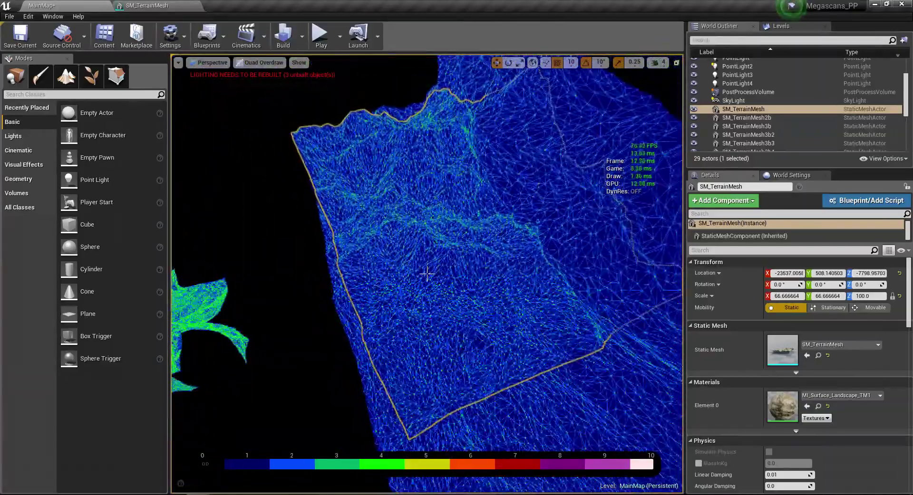
scroll(426, 274, "down", 1)
scroll(427, 274, "down", 2)
scroll(426, 273, "down", 2)
scroll(426, 273, "down", 1)
scroll(426, 273, "down", 1)
scroll(426, 274, "down", 2)
scroll(427, 273, "down", 1)
scroll(427, 273, "down", 1)
scroll(426, 273, "up", 1)
scroll(427, 273, "up", 1)
scroll(426, 274, "down", 2)
scroll(427, 274, "down", 1)
scroll(427, 274, "up", 1)
scroll(426, 273, "down", 2)
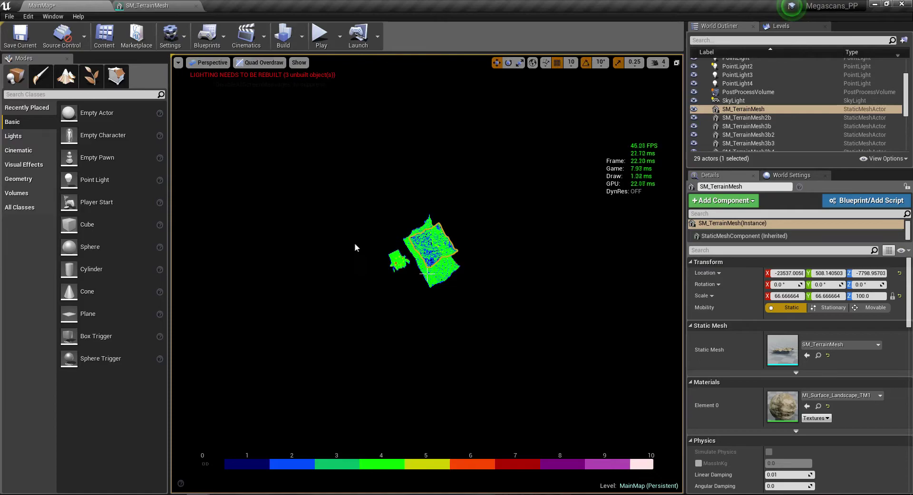
left_click_drag(344, 237, 213, 83)
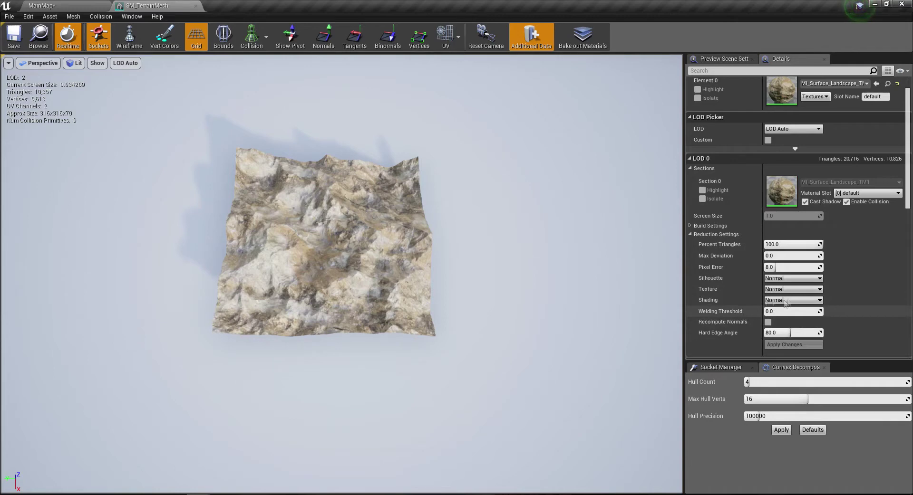
Step: Set the terrain mesh's LOD Group to LargeProp and accept overwriting its LOD settings
scroll(770, 304, "down", 5)
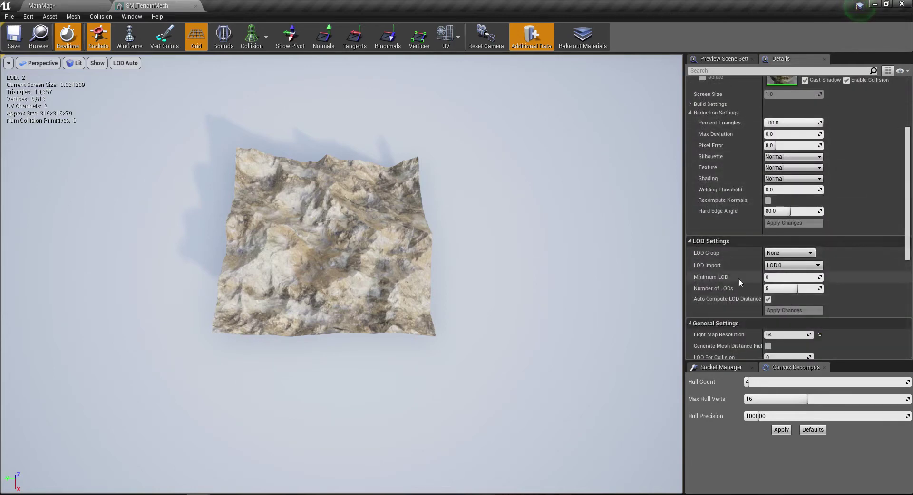
left_click(792, 254)
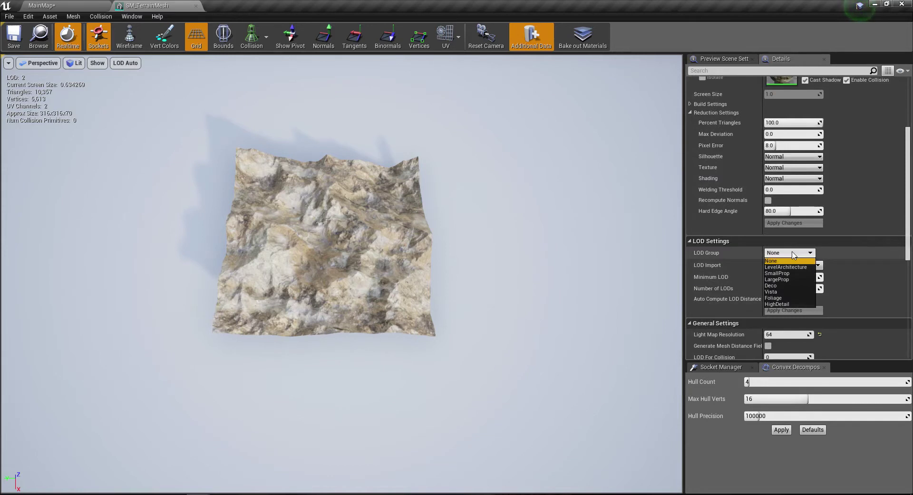
left_click(786, 279)
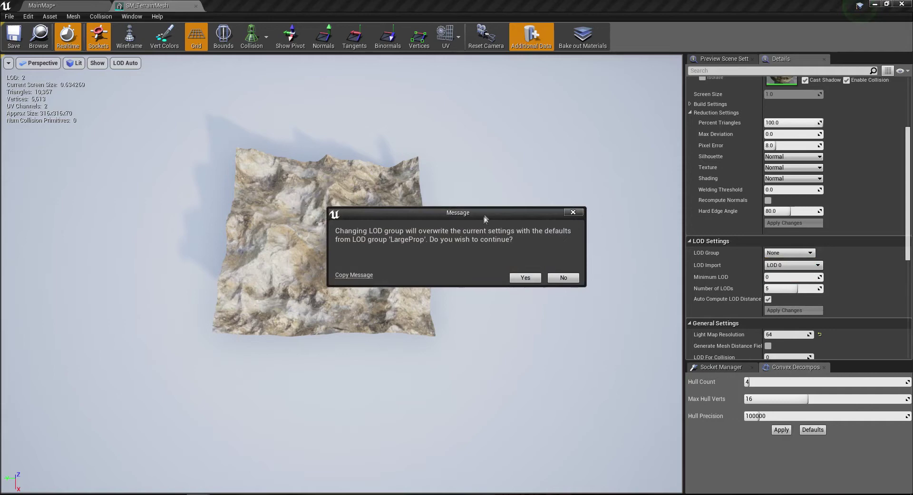
left_click_drag(483, 220, 503, 198)
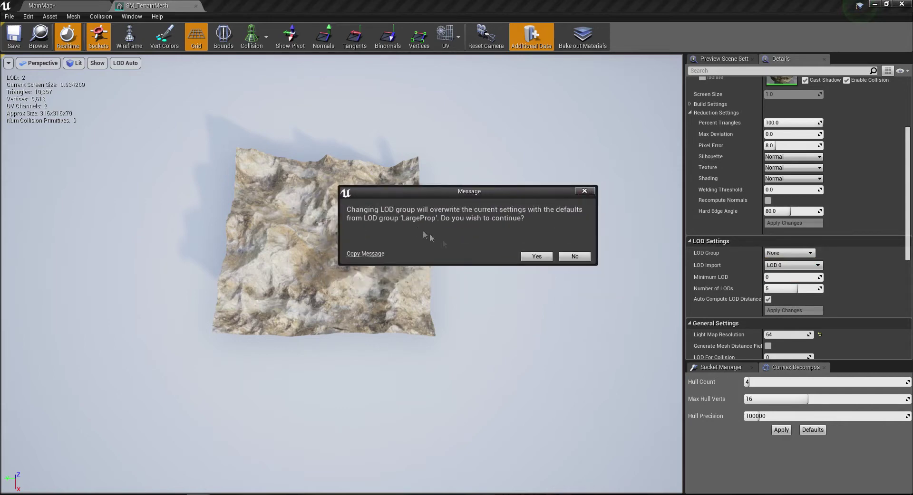
left_click(536, 258)
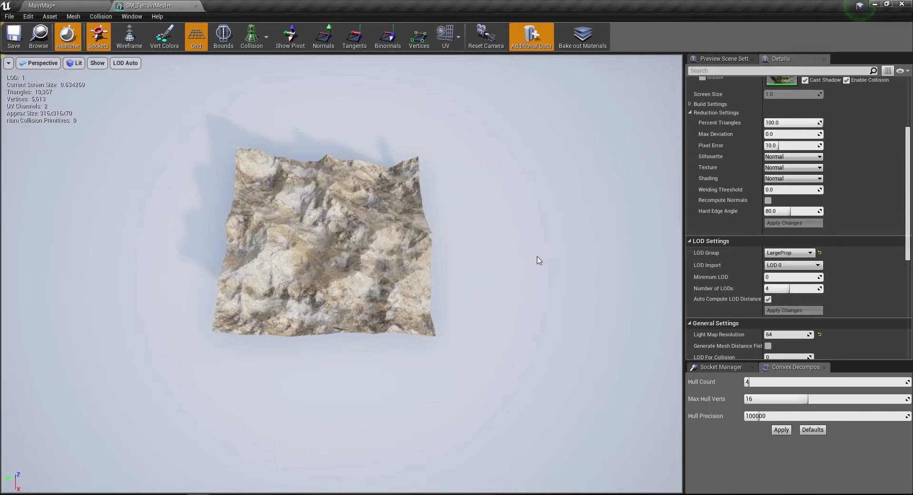
Step: Zoom out to check the rebuilt 4 LODs, with LOD 2 at 5,178 triangles
scroll(722, 223, "up", 5)
scroll(468, 257, "down", 5)
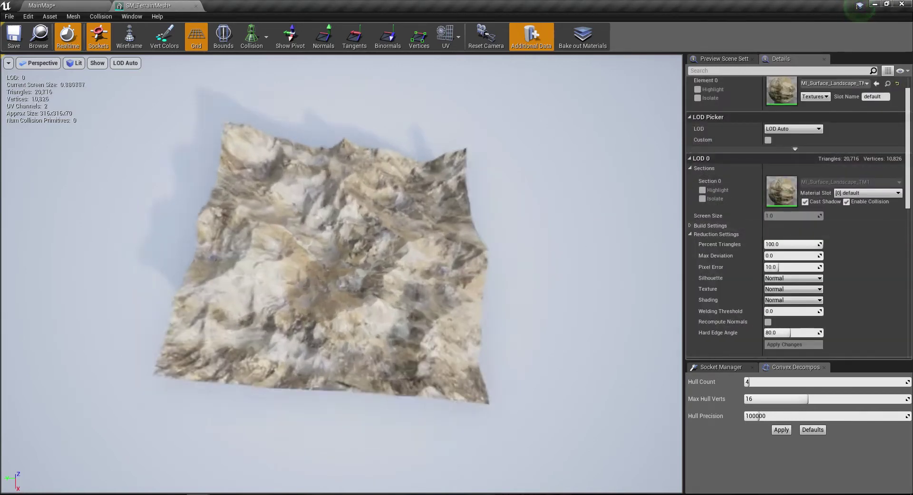
scroll(341, 274, "down", 3)
scroll(341, 274, "down", 3)
scroll(341, 274, "down", 2)
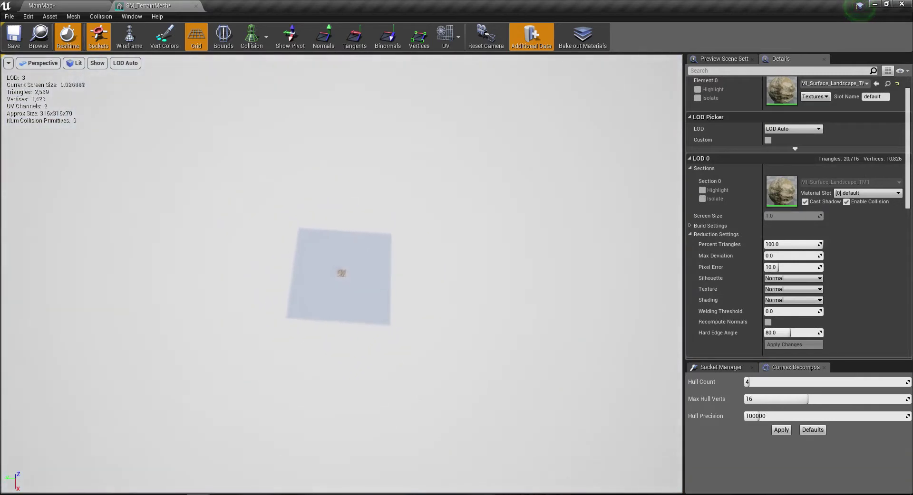
scroll(341, 274, "down", 2)
scroll(341, 273, "up", 2)
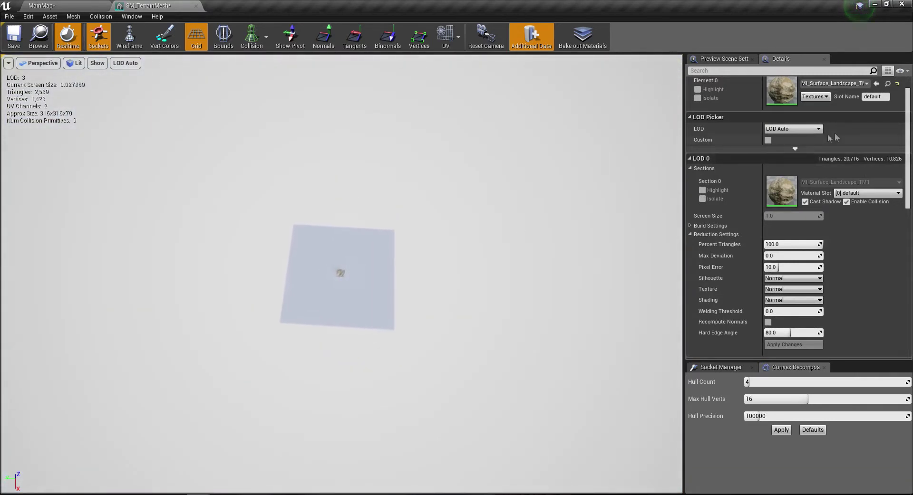
left_click(790, 129)
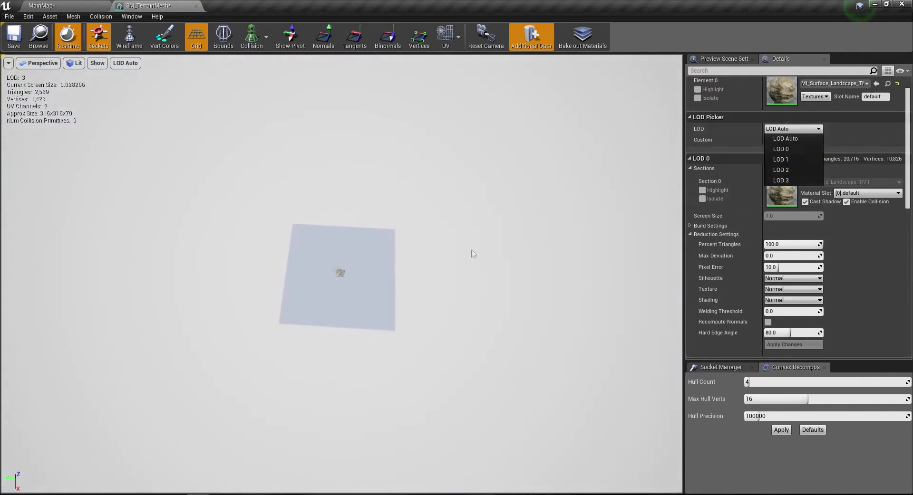
scroll(473, 254, "up", 2)
scroll(473, 254, "up", 3)
scroll(473, 254, "up", 3)
scroll(473, 254, "up", 3)
scroll(473, 254, "down", 5)
left_click_drag(473, 253, 665, 256)
scroll(793, 257, "down", 5)
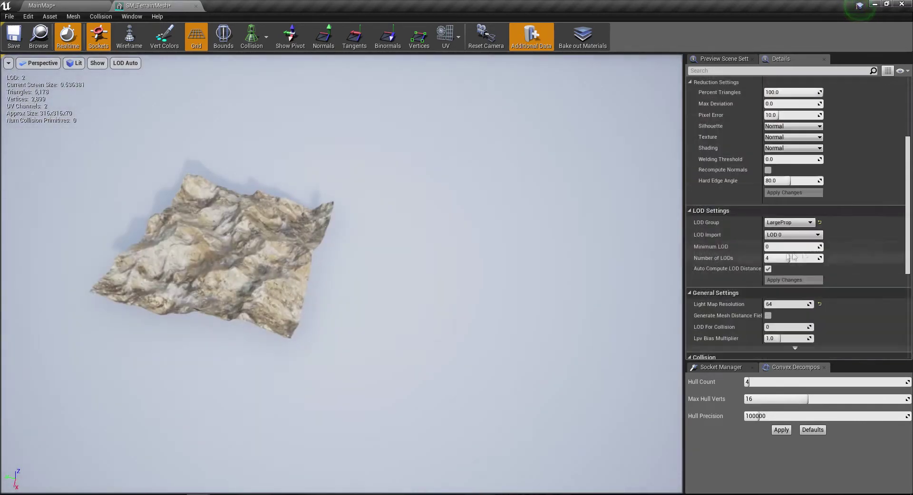
left_click(798, 235)
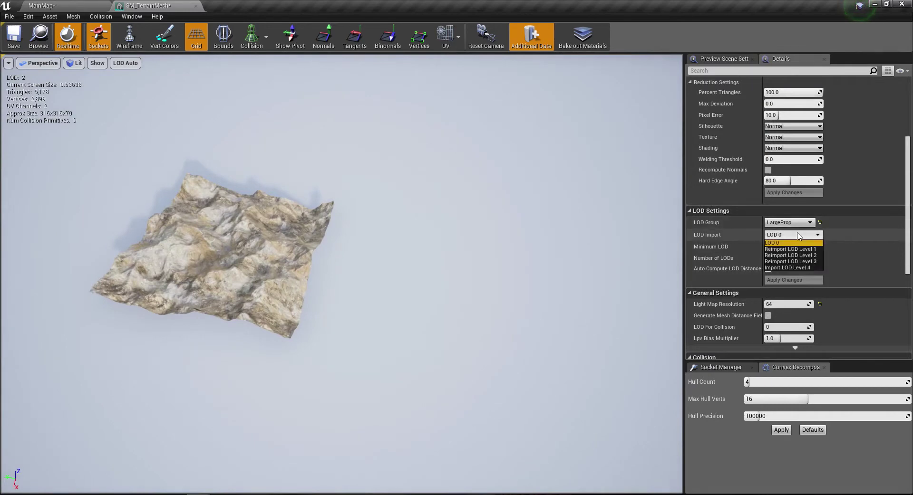
left_click(798, 235)
left_click(798, 225)
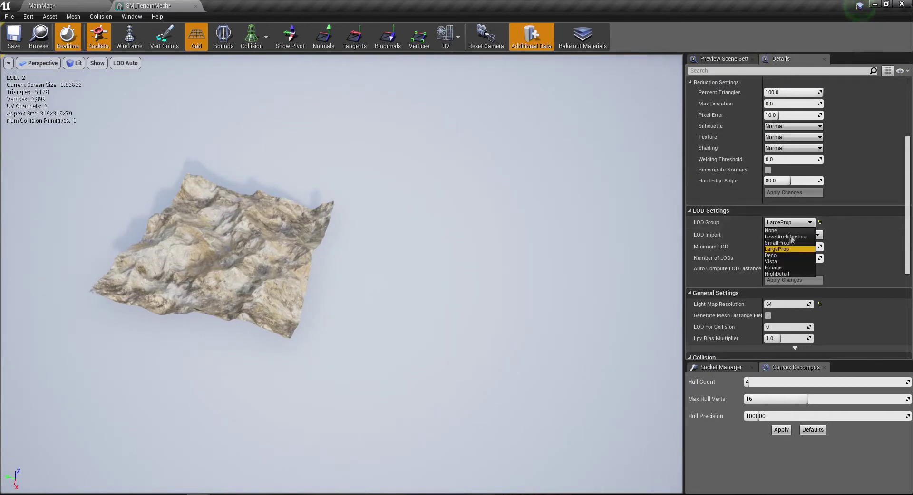
left_click(780, 243)
left_click(536, 281)
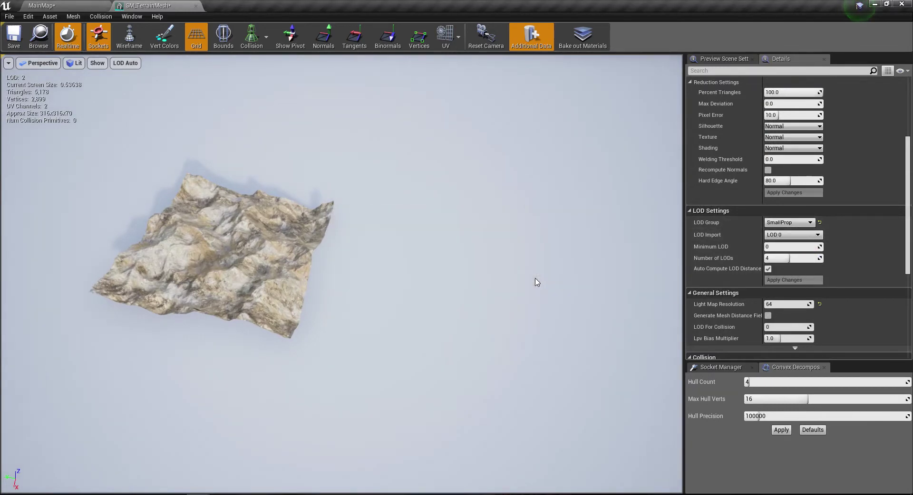
scroll(709, 266, "up", 5)
left_click(793, 113)
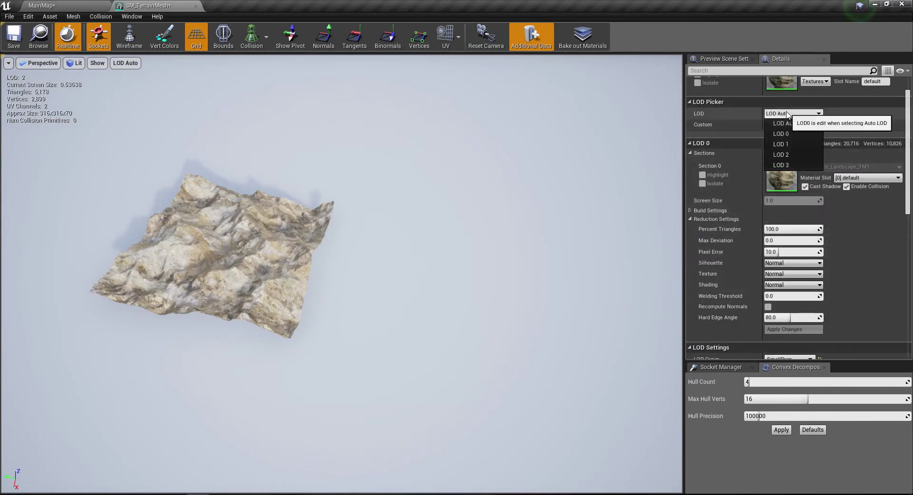
left_click_drag(645, 193, 645, 223)
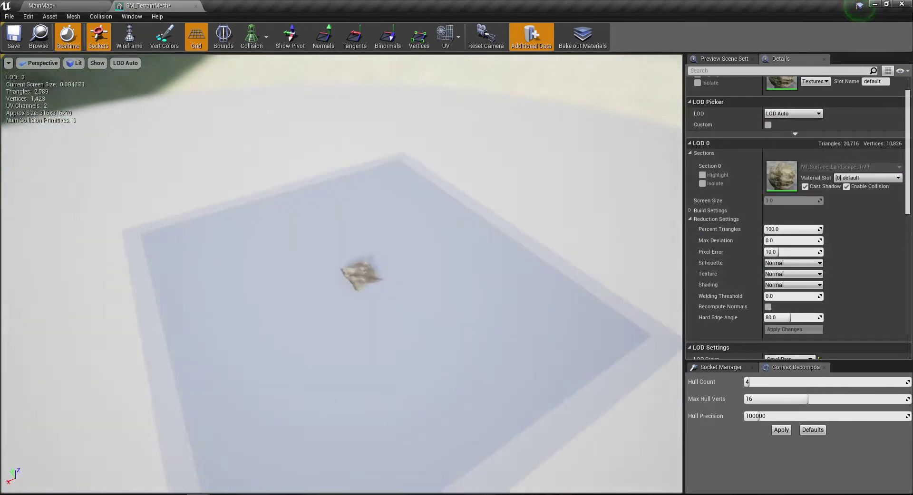
left_click_drag(646, 223, 645, 247)
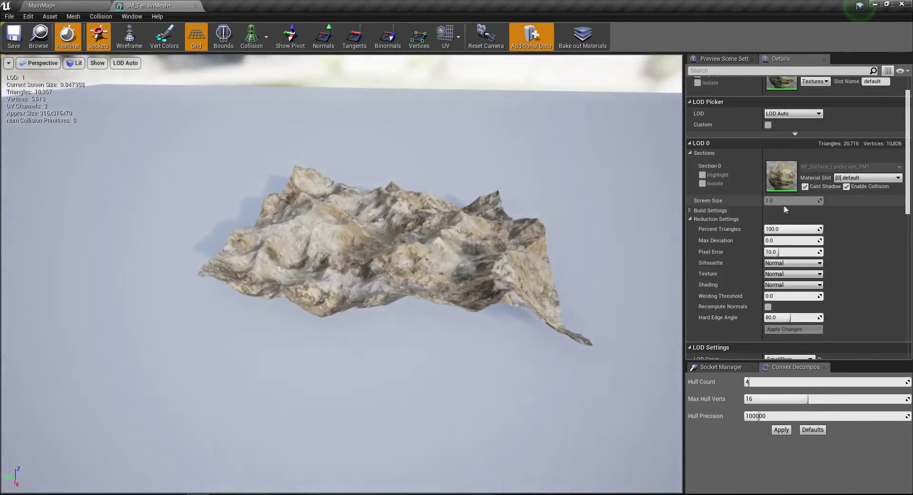
scroll(789, 243, "down", 5)
Step: Switch SM_TerrainMesh's LOD Group from SmallProp to LargeProp, confirming the defaults overwrite
left_click(794, 238)
left_click(786, 265)
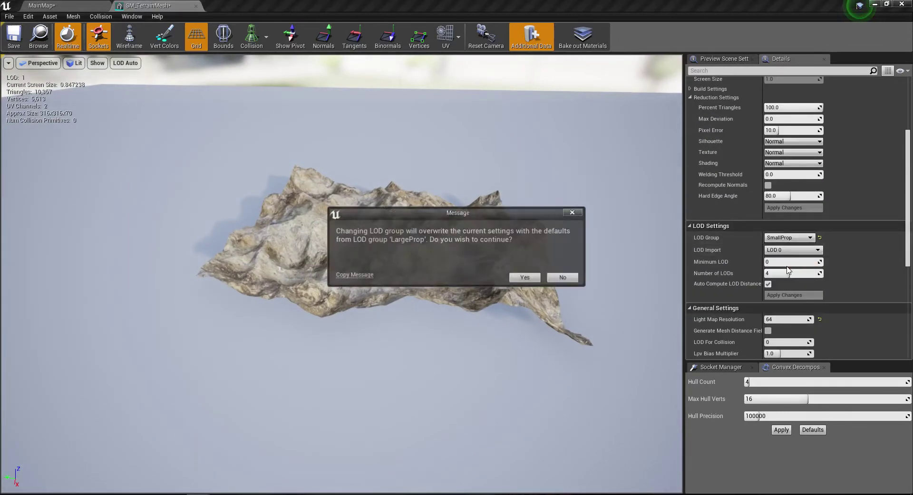
left_click(525, 278)
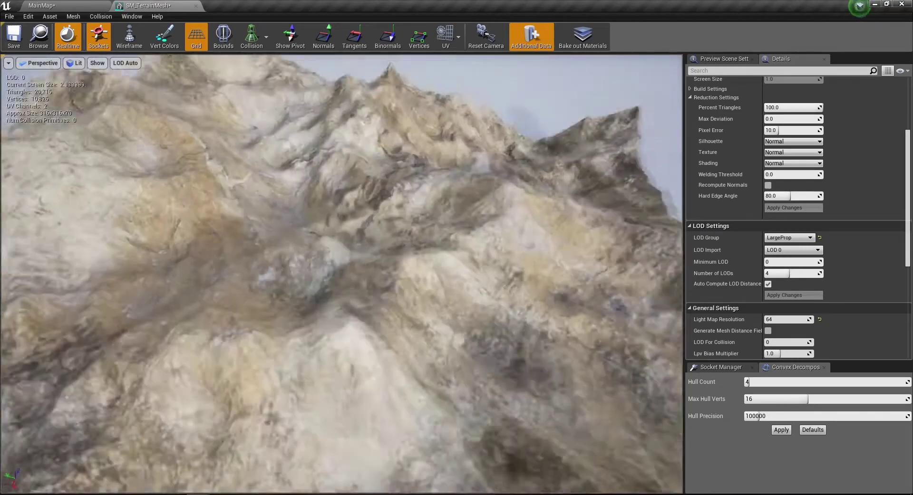
right_click_drag(631, 256, 631, 256)
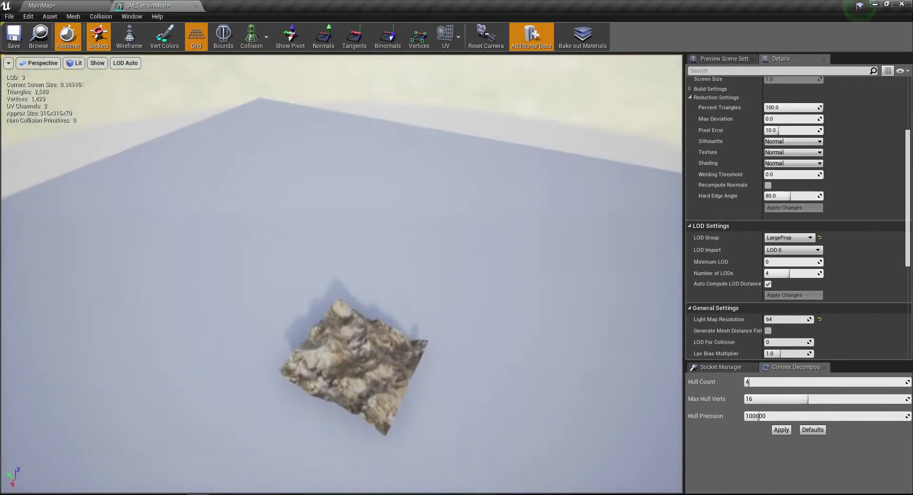
Step: Preview the mesh at LOD 2, at 25 percent with 5,178 triangles
scroll(750, 228, "up", 5)
left_click(792, 98)
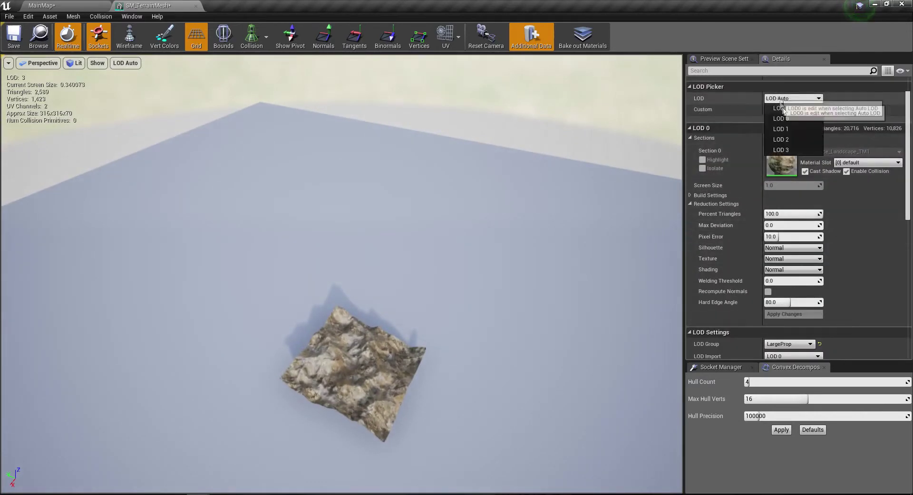
left_click(787, 140)
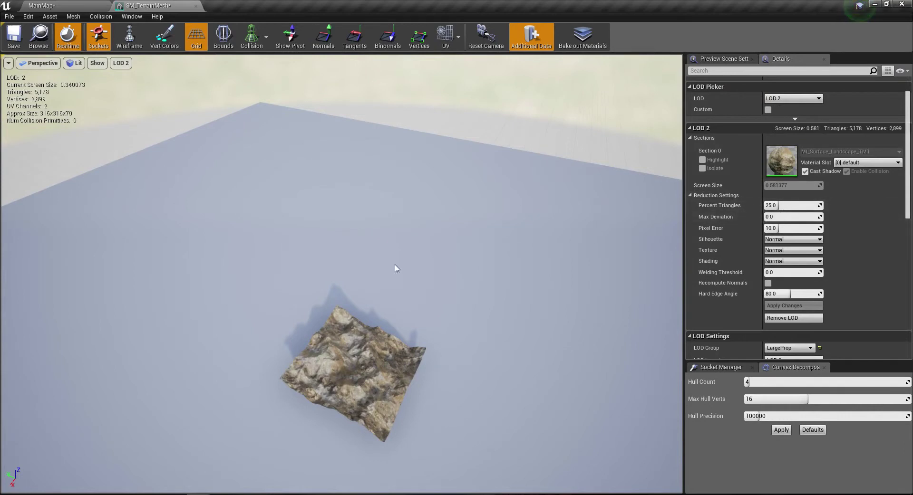
Step: Reduce LOD 2 to 20% (4,143 triangles) and LOD 3 to 5% (1,035), then save the mesh
right_click_drag(395, 268, 594, 271)
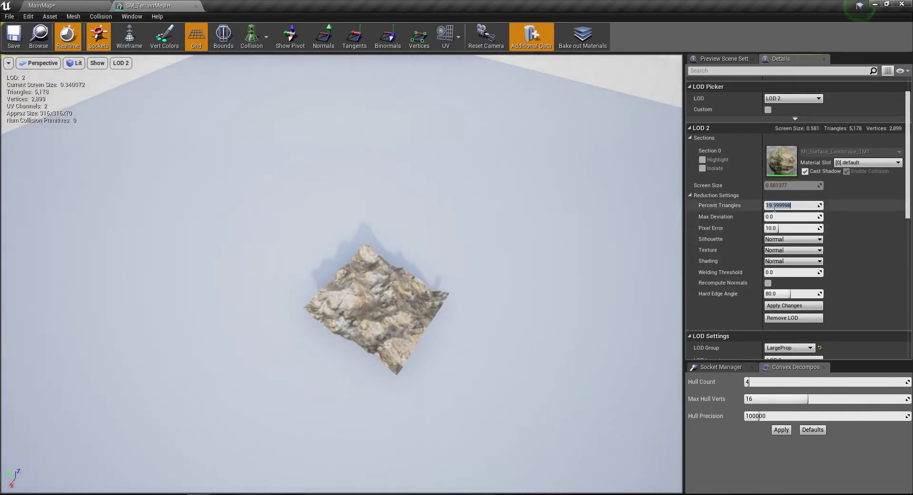
left_click(791, 307)
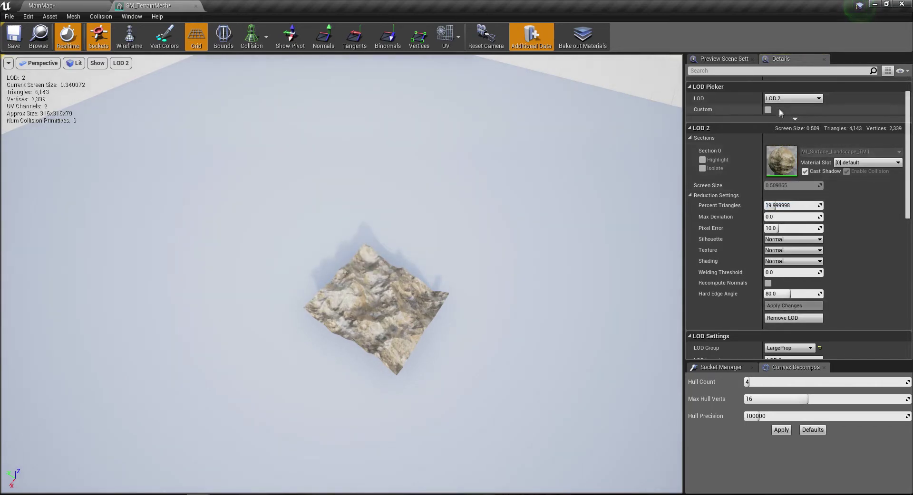
left_click(793, 99)
left_click(780, 148)
left_click(789, 206)
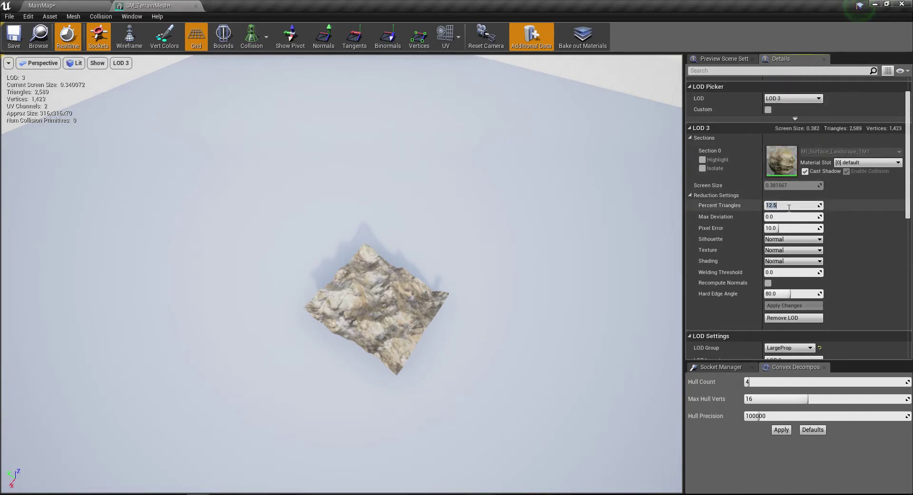
type("5")
left_click(809, 308)
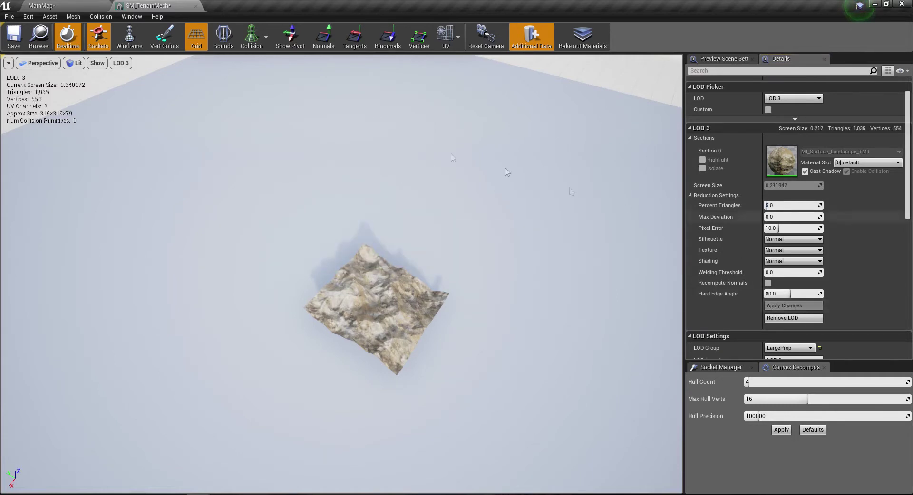
left_click(18, 43)
left_click(48, 5)
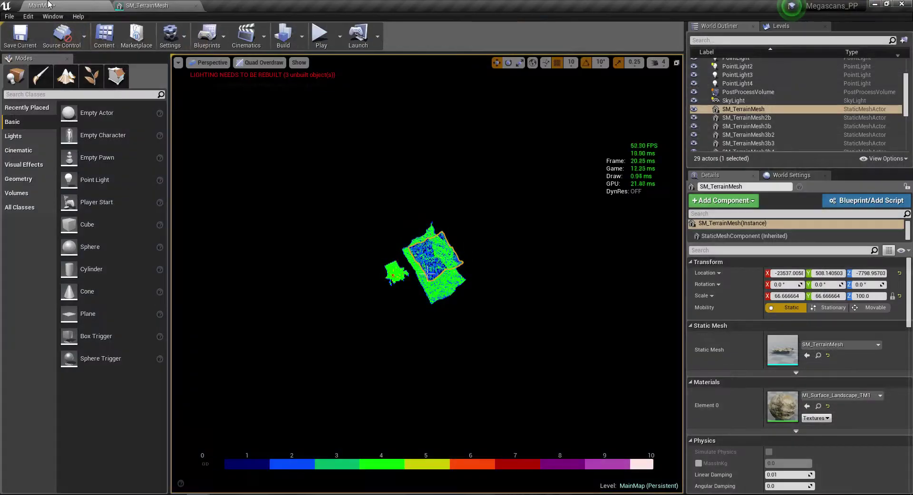
Step: Orbit the terrain in Quad Overdraw view to review overdraw, then return to Lit shading
left_click_drag(427, 272, 425, 274, "alt")
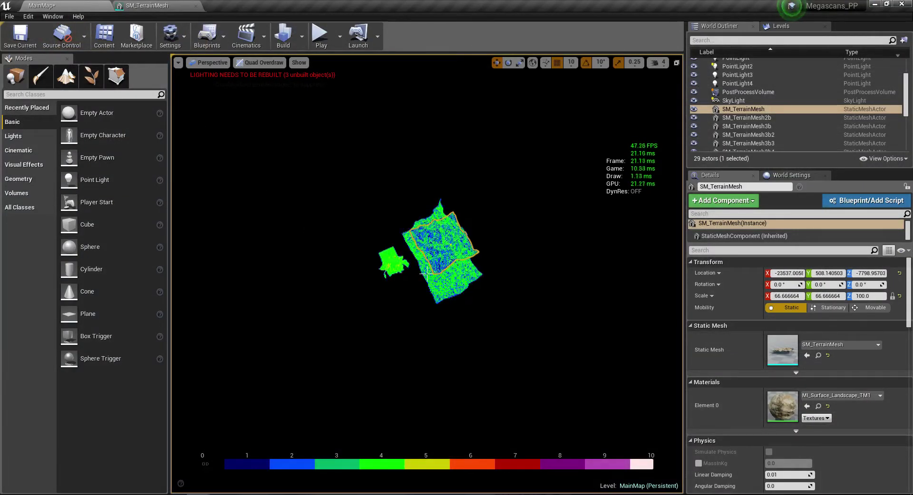
left_click_drag(426, 275, 434, 315, "alt")
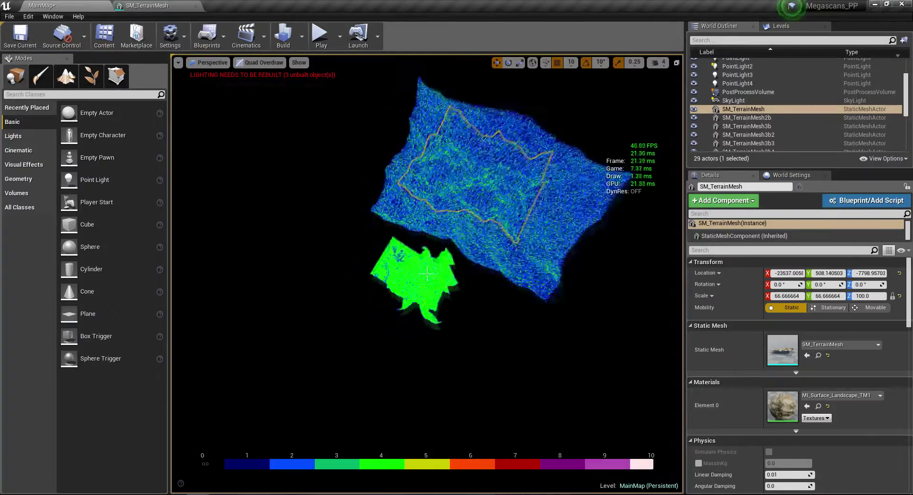
key("alt+4")
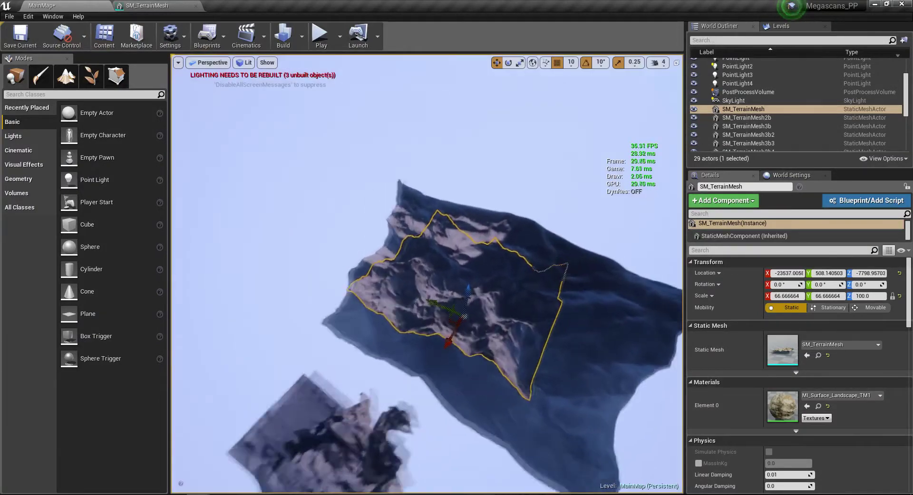
Step: Fly the camera through the cave and out its opening, then select SM_TerrainMesh3c
right_click_drag(427, 273, 427, 274)
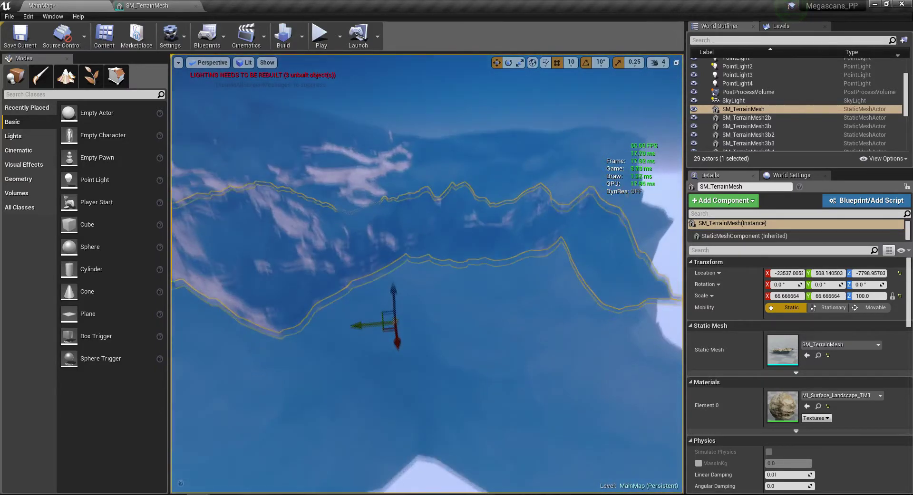
right_click_drag(427, 274, 432, 316)
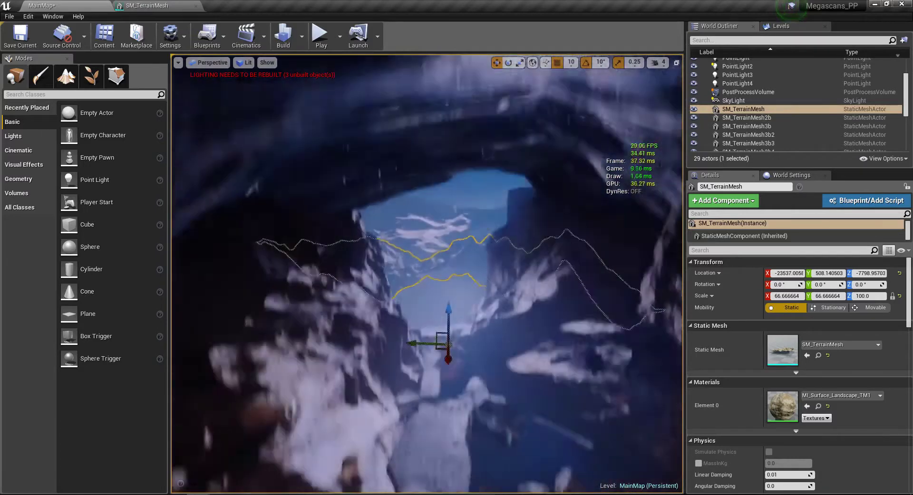
right_click_drag(431, 316, 431, 316)
left_click(817, 357)
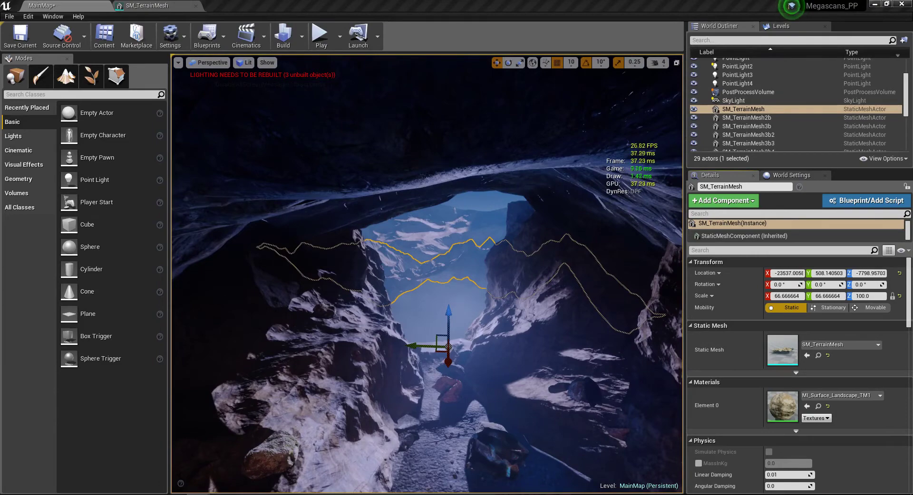
right_click_drag(568, 287, 567, 287)
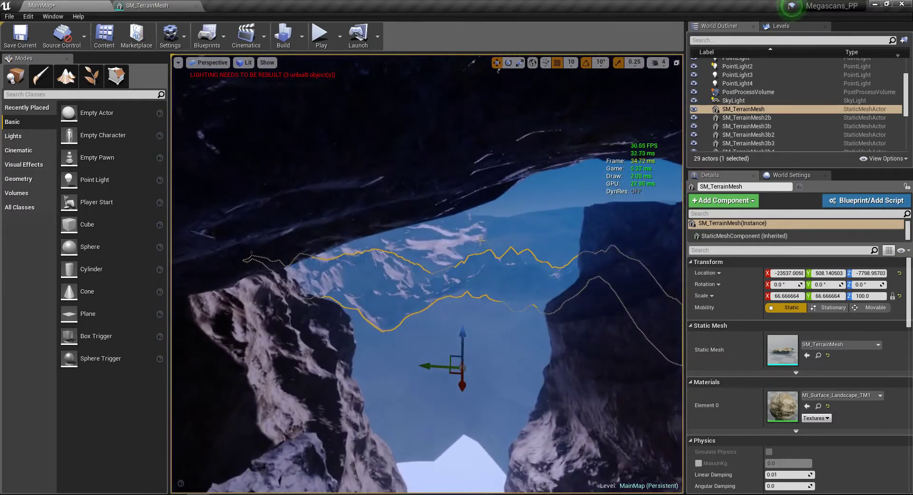
left_click(478, 240)
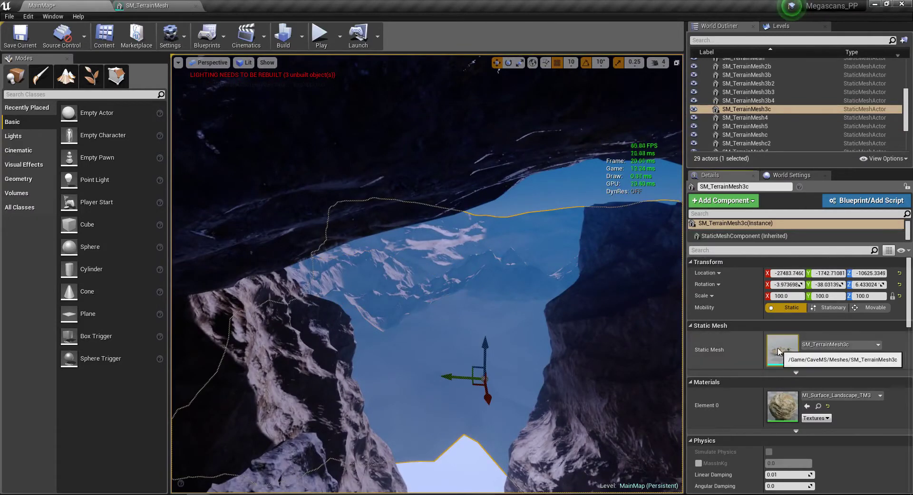
Step: Switch SM_TerrainMesh3c to the LargeProp LOD group (4 LODs) and close its mesh editor
double_click(778, 352)
scroll(810, 280, "down", 3)
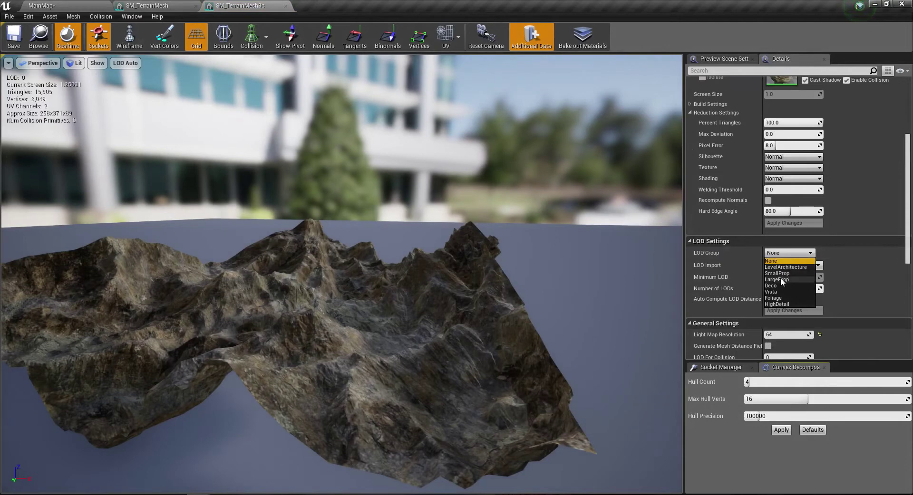
left_click(776, 280)
left_click(521, 278)
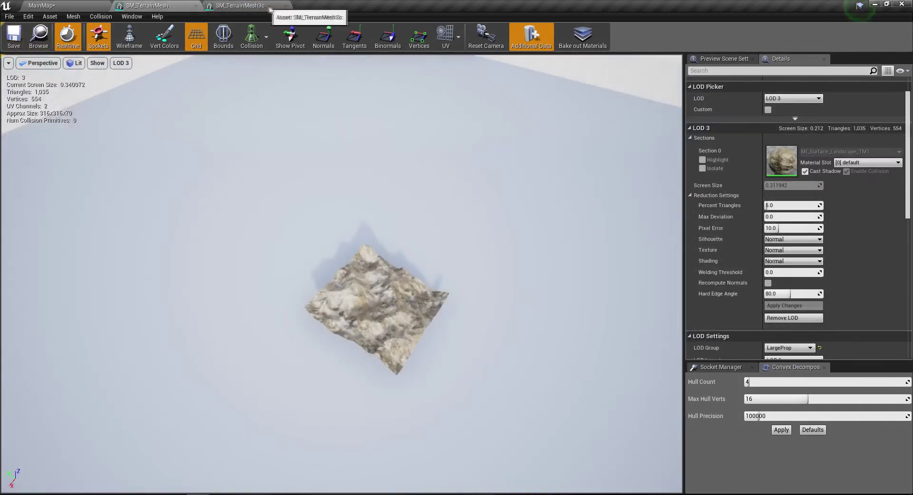
left_click(196, 6)
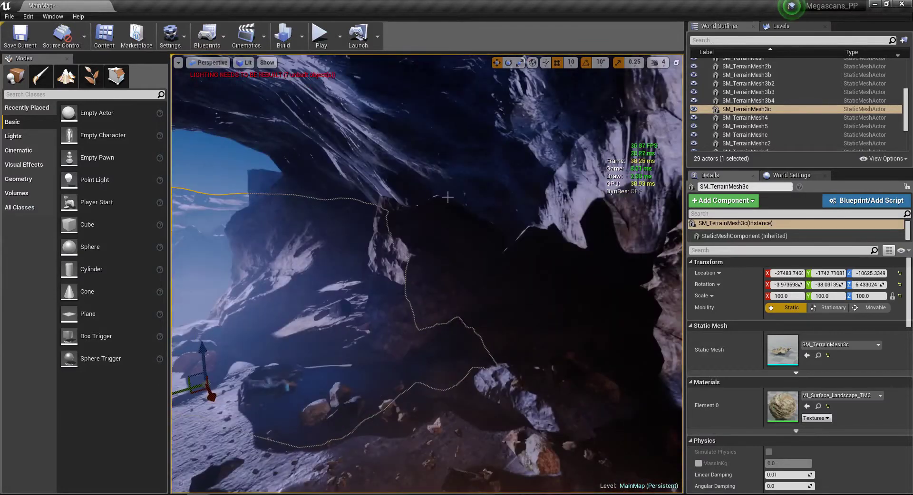
Step: Set the SM_TerrainMeshc cave roof to the LargeProp LOD group, save it, and close its editor
left_click(448, 198)
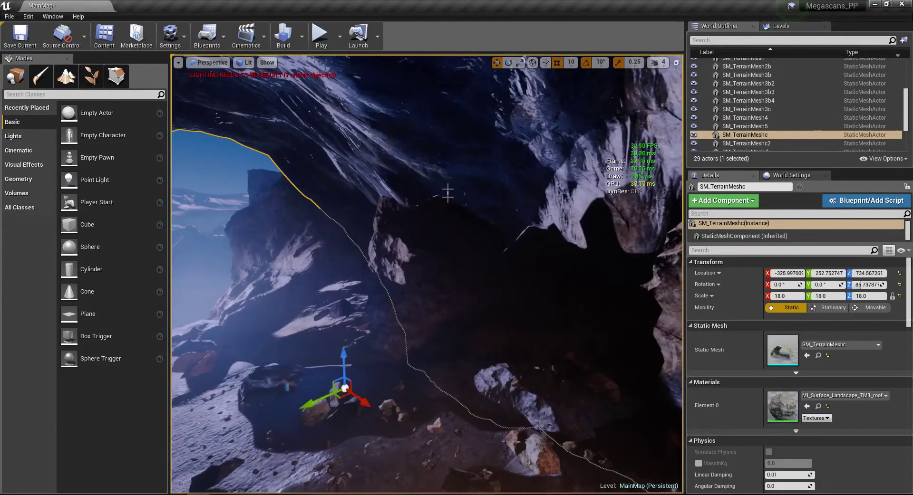
double_click(774, 345)
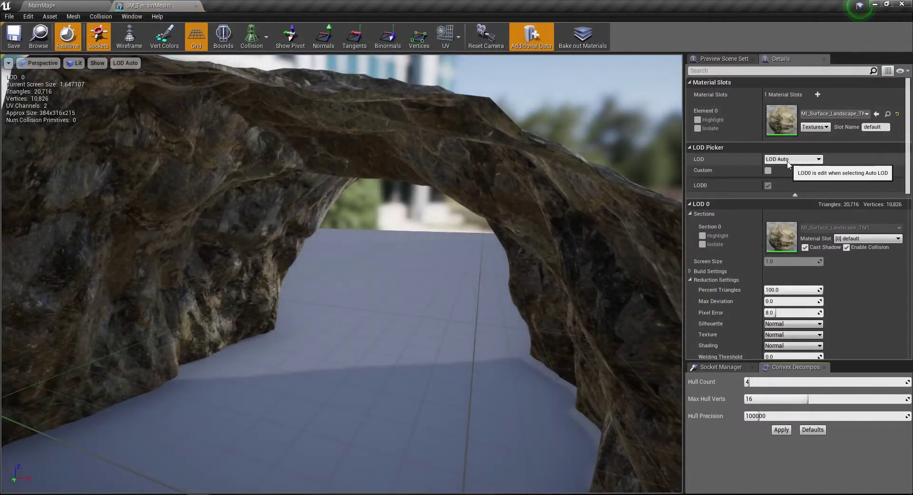
scroll(793, 280, "down", 5)
left_click(778, 270)
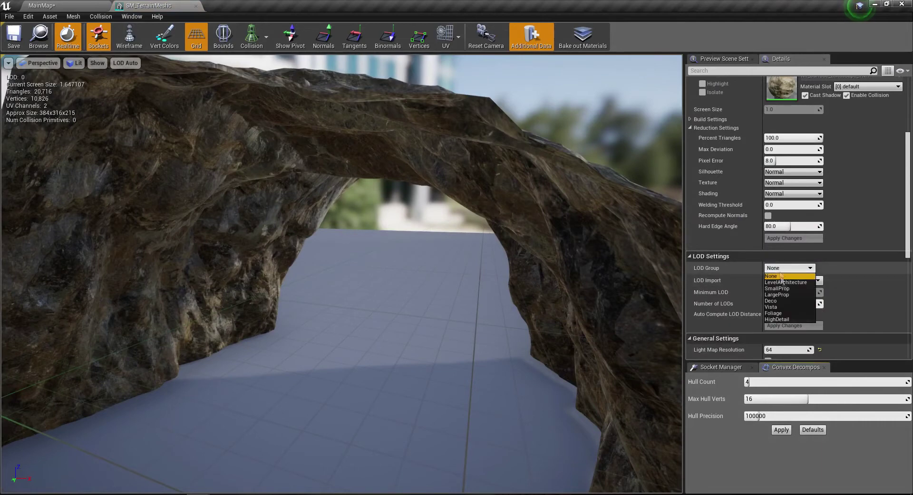
left_click(780, 293)
left_click(525, 279)
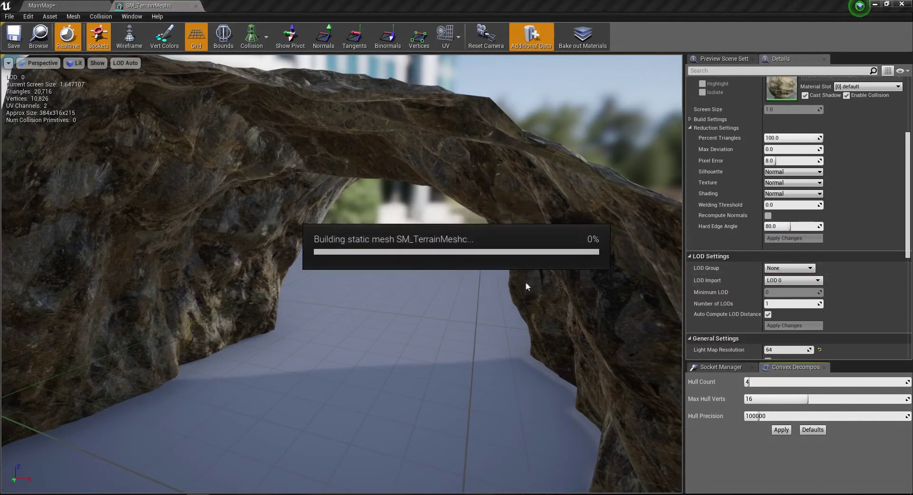
left_click(17, 45)
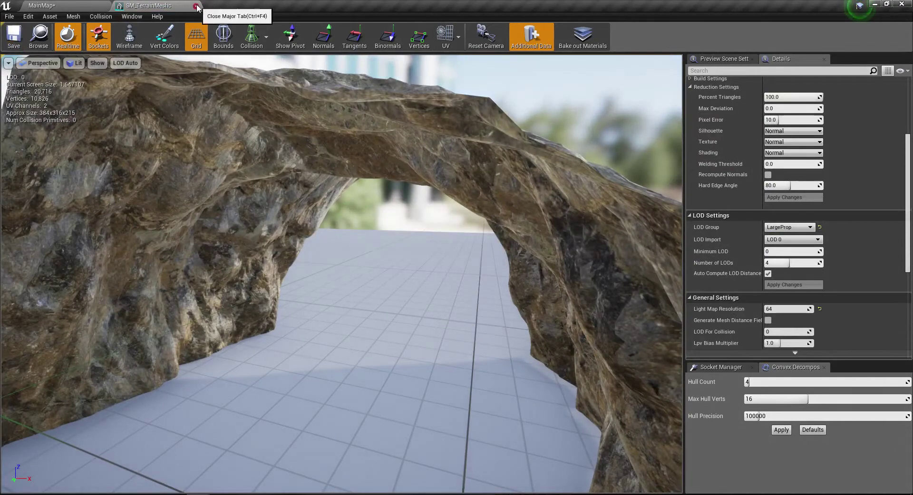
left_click(196, 6)
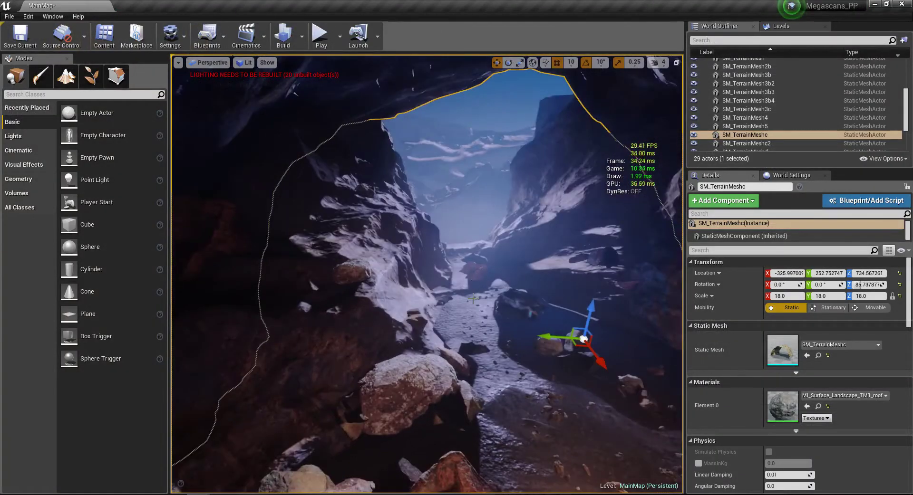
Step: Assign SM_TerrainMesh4 to the LargeProp LOD group and close its editor
double_click(788, 362)
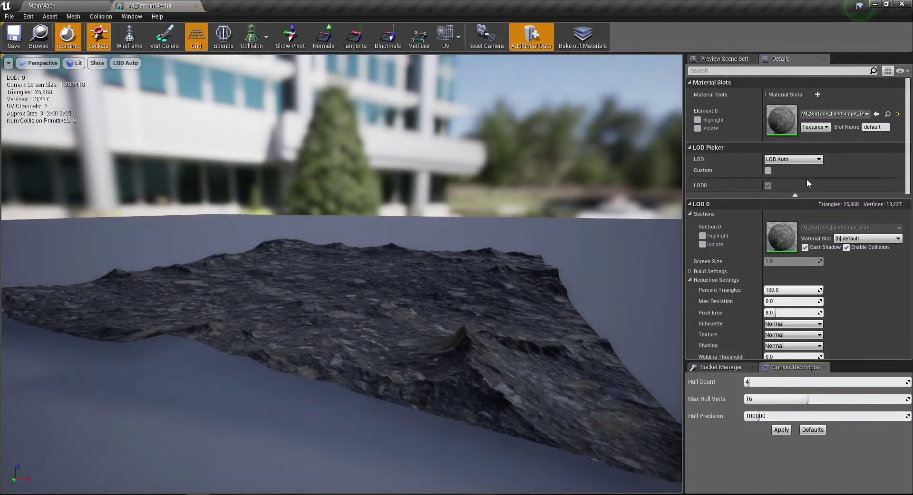
scroll(772, 289, "down", 5)
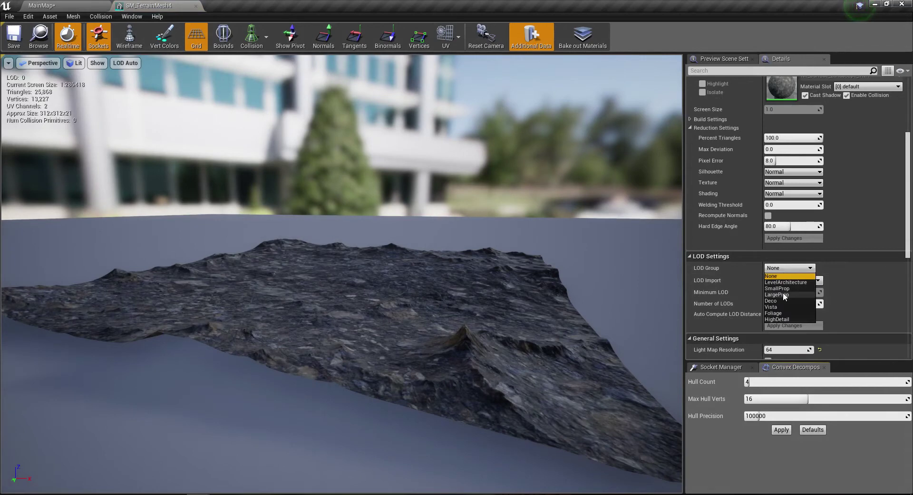
left_click(782, 294)
left_click(526, 277)
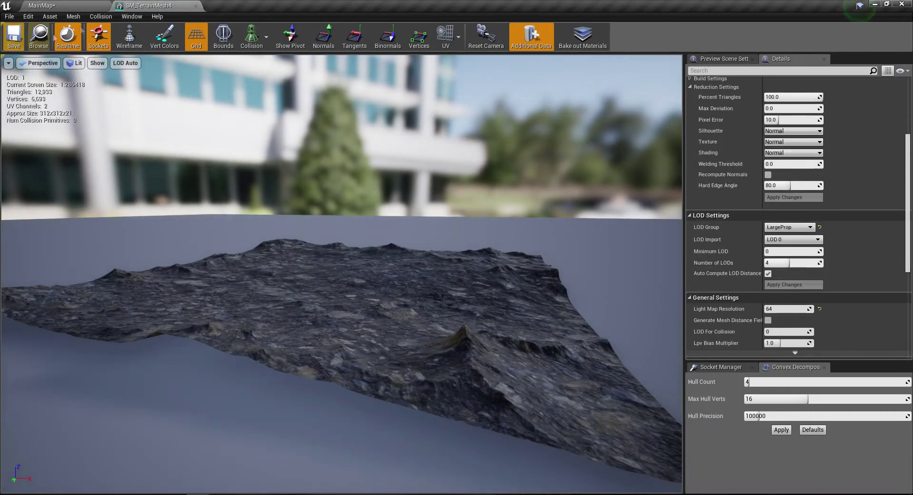
left_click(196, 6)
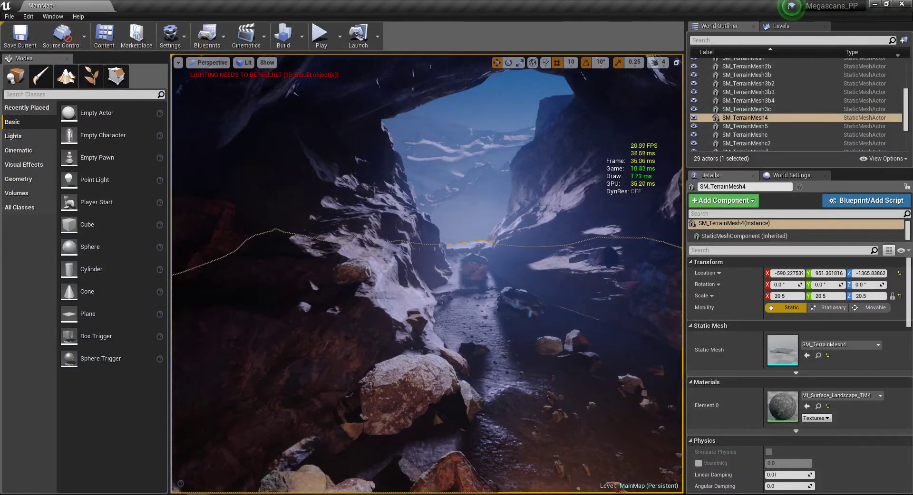
Step: Select the SM_TerrainMeshd3 rock and give its SM_TerrainMeshd mesh the LargeProp LOD group (4 LODs)
scroll(794, 105, "down", 2)
double_click(746, 109)
double_click(782, 350)
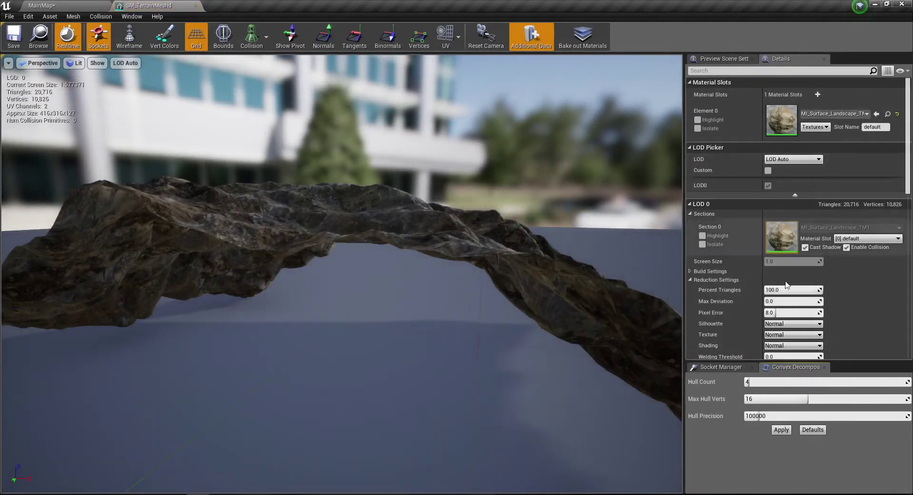
scroll(782, 214, "down", 5)
left_click(785, 253)
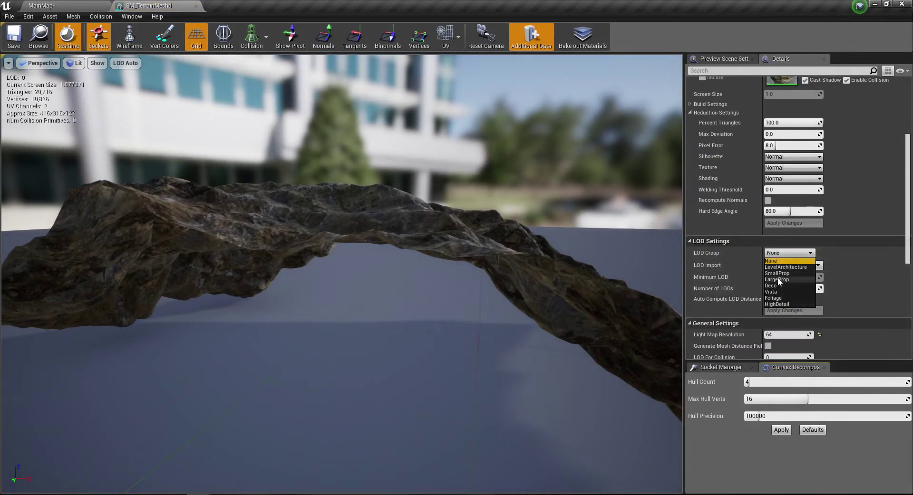
left_click(776, 280)
left_click(525, 278)
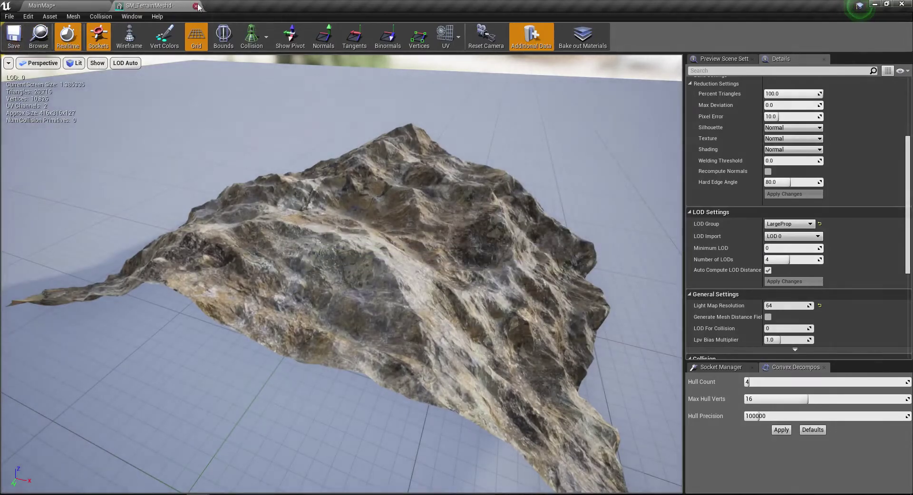
left_click(196, 6)
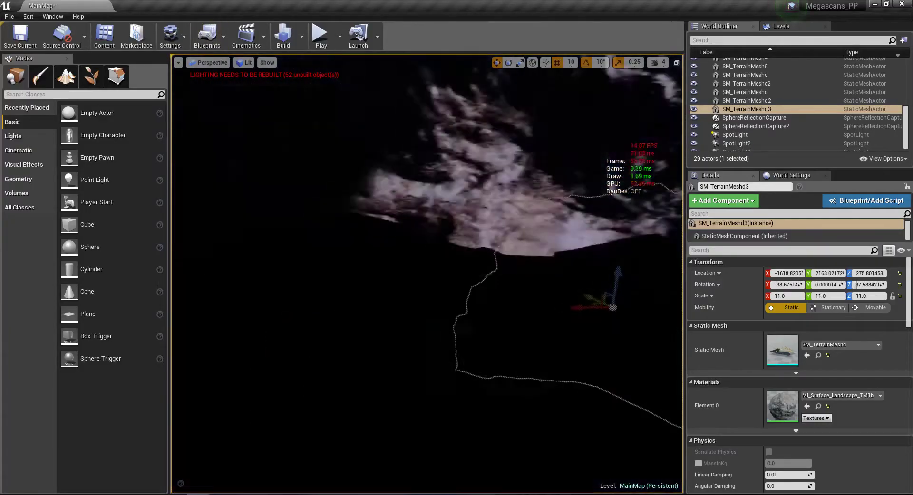
Step: Move inside the cave and select the SM_TerrainMesh3b2 rock slab
right_click_drag(440, 313, 442, 314)
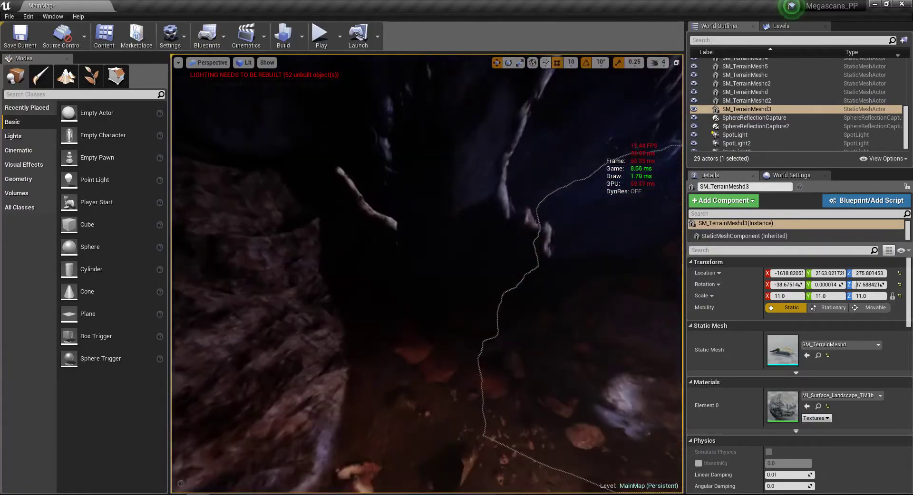
left_click(465, 179)
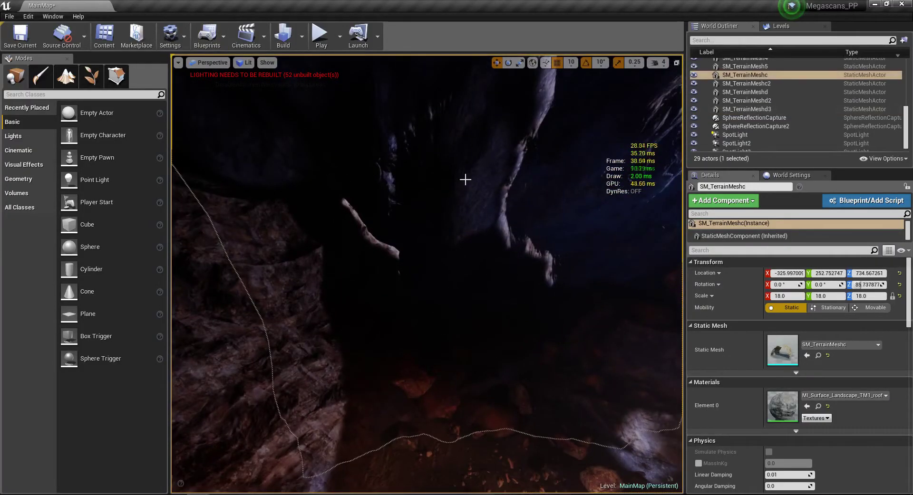
right_click_drag(406, 259, 405, 259)
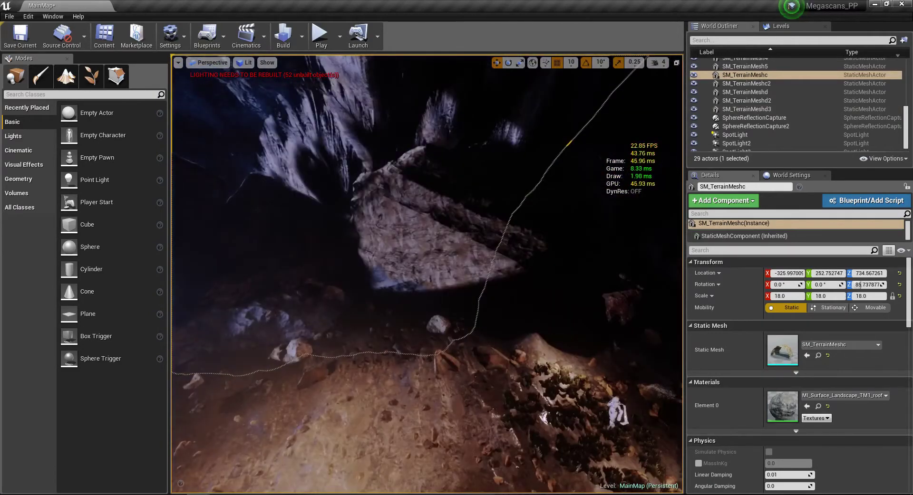
left_click(437, 248)
right_click_drag(438, 247, 437, 247)
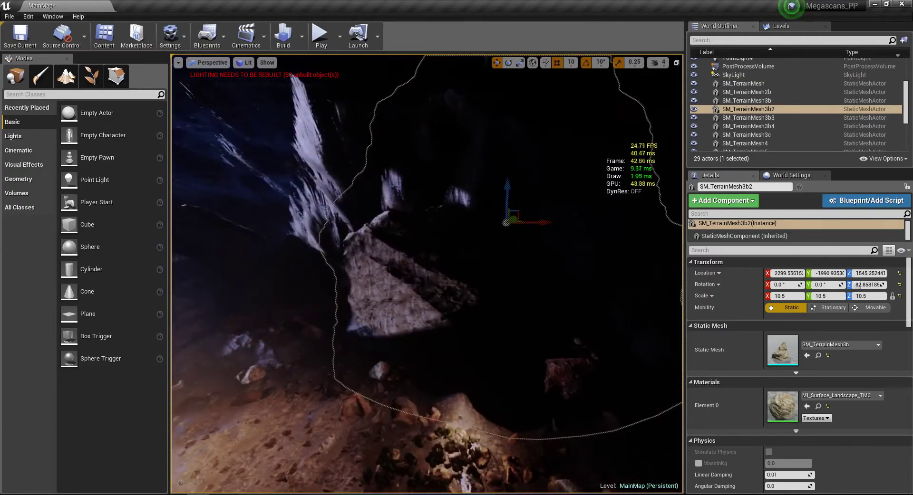
Step: Set SM_TerrainMesh3b to LargeProp, checking its LODs down to 1,937 triangles at LOD 3
double_click(782, 352)
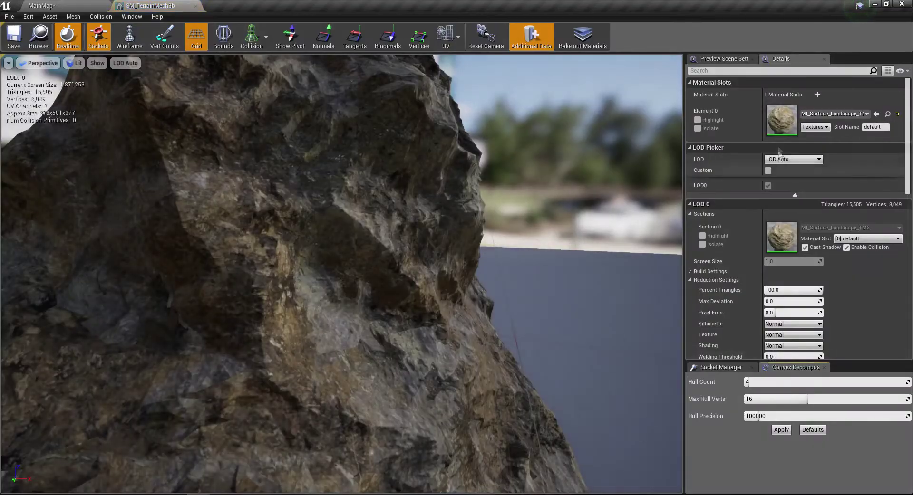
scroll(798, 292, "down", 3)
scroll(791, 269, "down", 3)
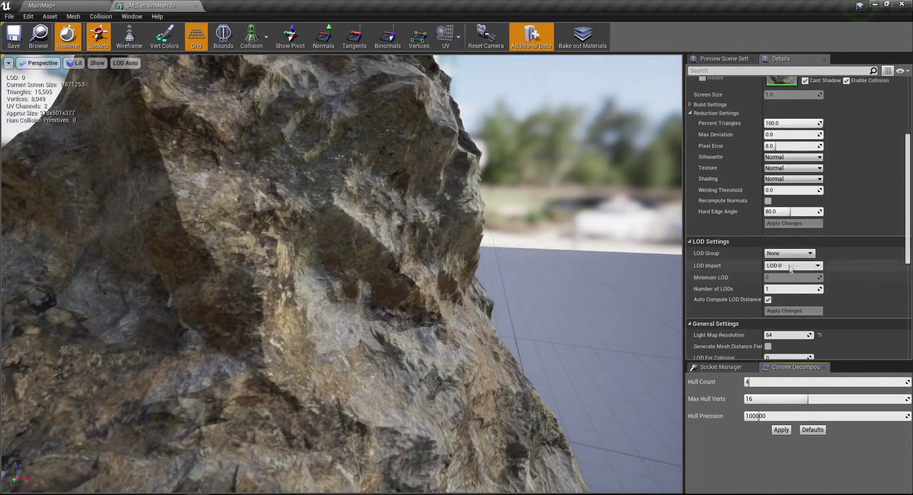
left_click(781, 280)
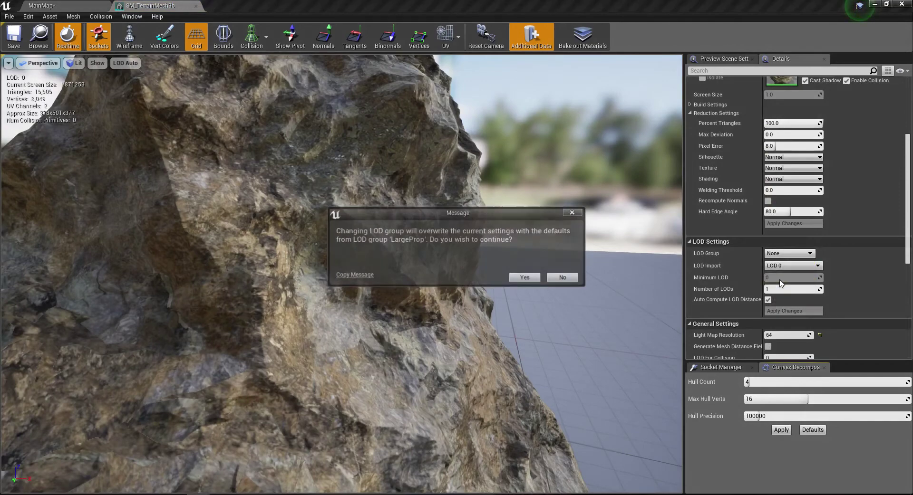
left_click(528, 278)
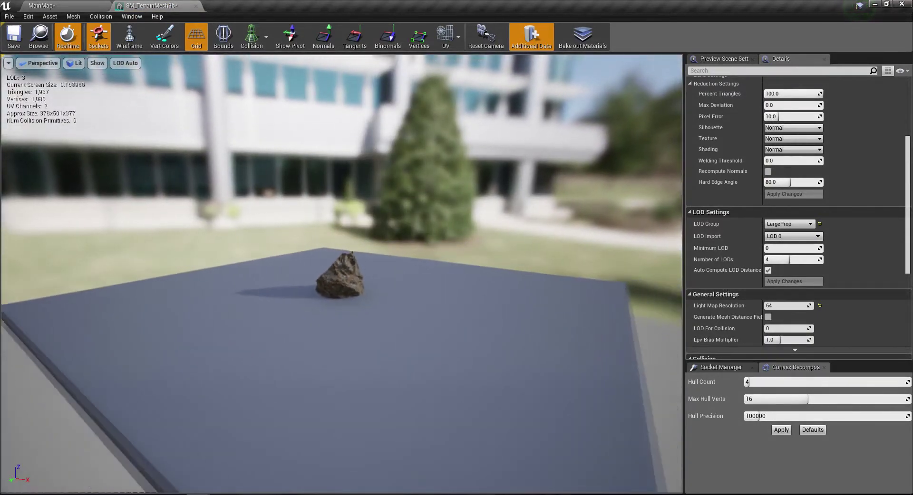
scroll(410, 313, "up", 5)
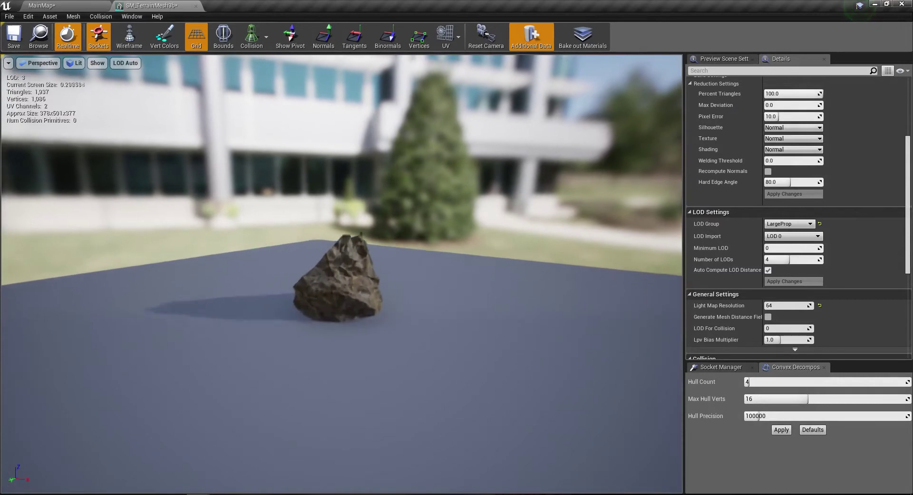
scroll(410, 314, "up", 2)
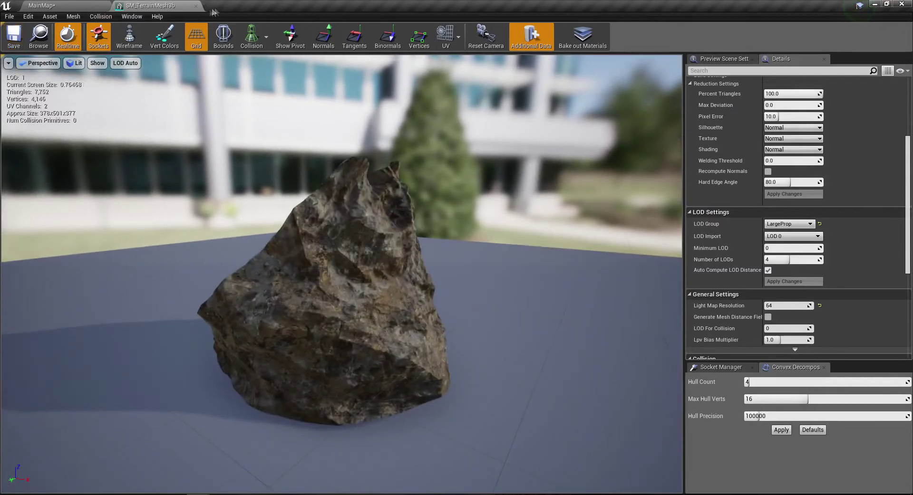
left_click(197, 7)
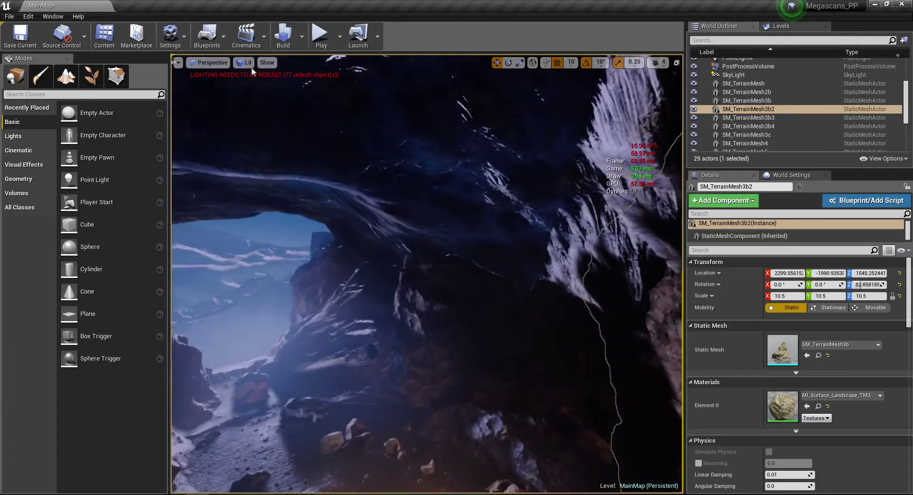
left_click(247, 62)
Step: Switch the viewport to the Quad Overdraw optimization view mode and zoom out over the cave
mouse_move(311, 164)
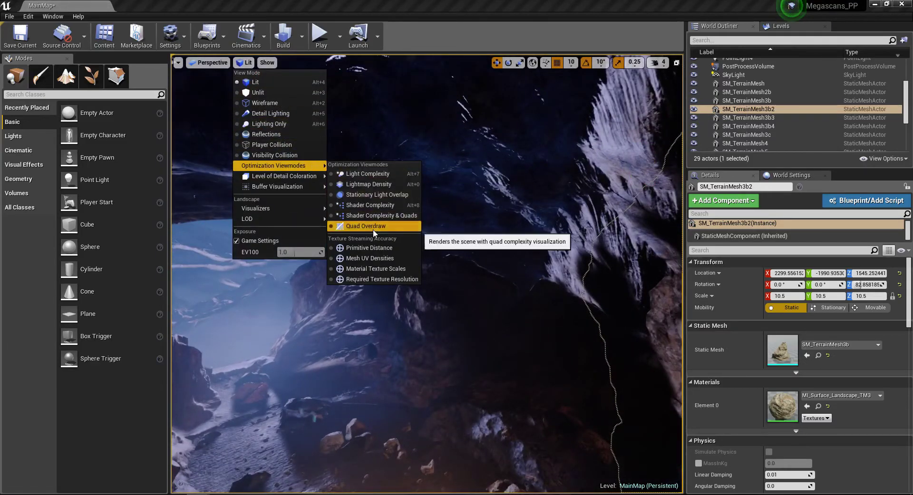
left_click(373, 227)
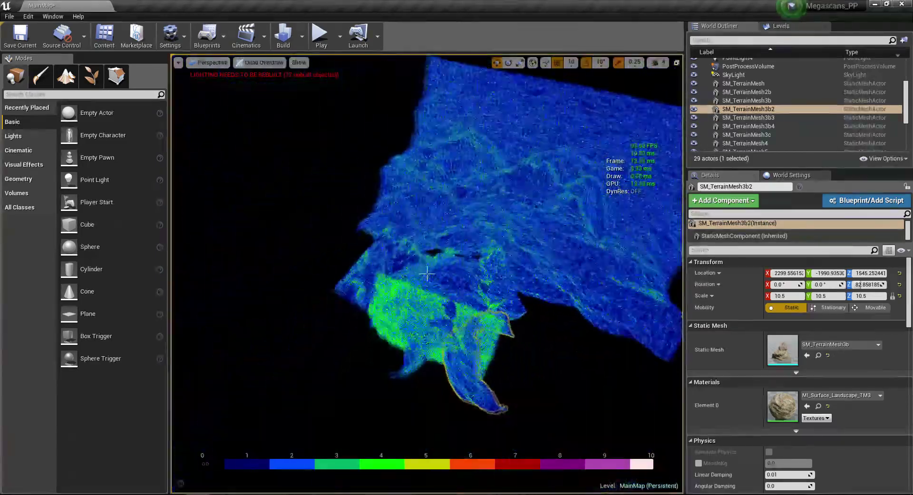
scroll(427, 274, "down", 3)
scroll(426, 274, "down", 2)
scroll(427, 274, "down", 2)
scroll(427, 274, "down", 2)
scroll(427, 273, "down", 1)
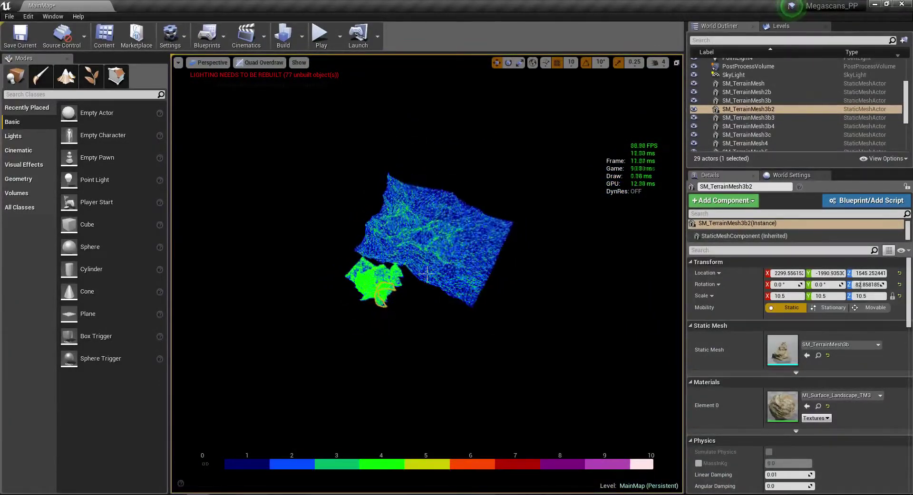
Step: Select and frame SM_TerrainMesh2b, then open it in the Static Mesh Editor
key("f")
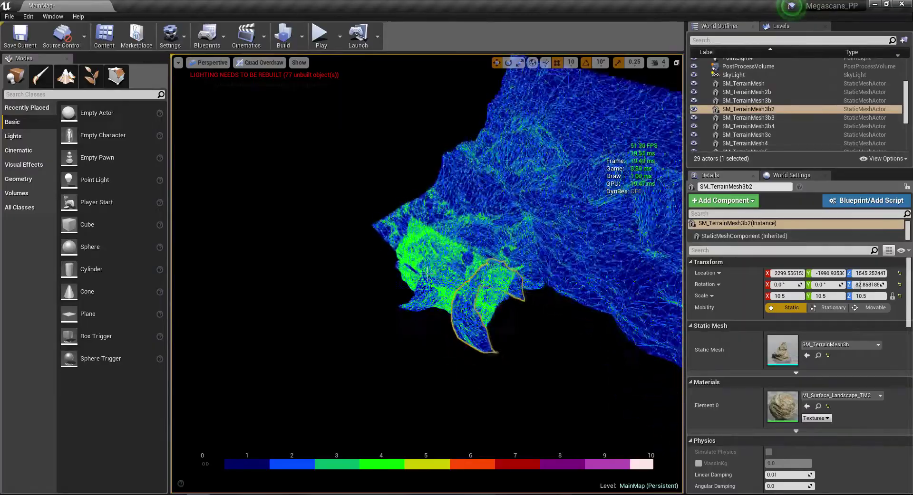
left_click(427, 274)
key("f")
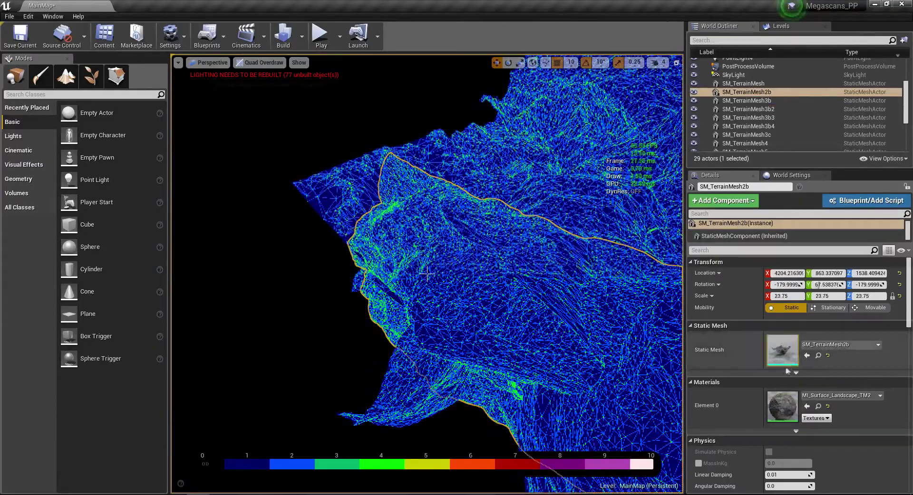
double_click(788, 358)
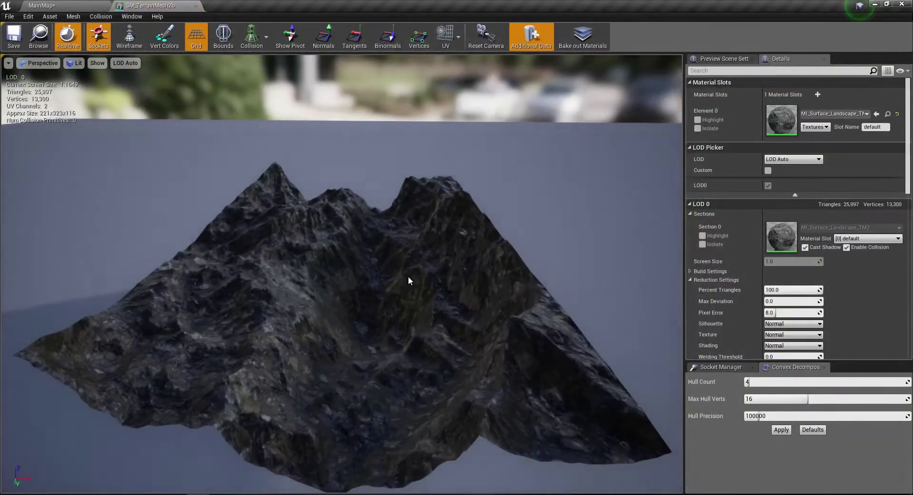
Step: Put SM_TerrainMesh2b on the LargeProp LOD group (4 LODs) and return to MainMap
scroll(410, 277, "up", 3)
scroll(842, 325, "down", 5)
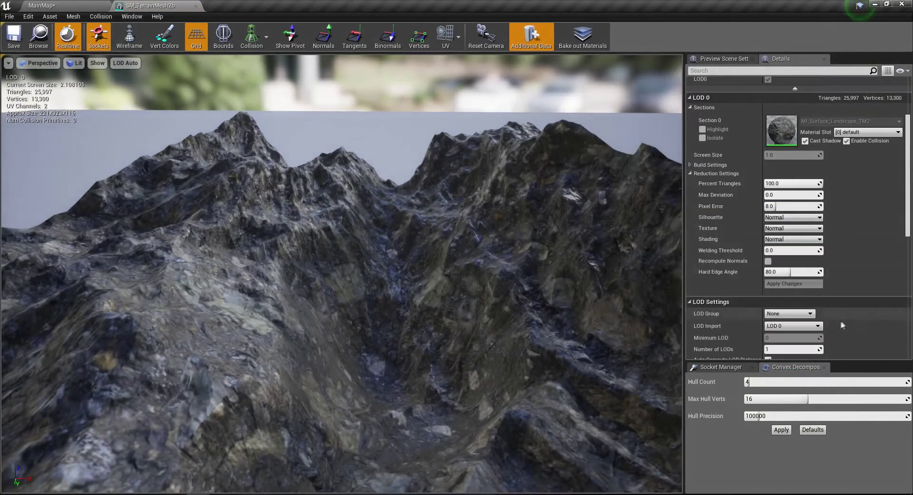
scroll(758, 298, "down", 3)
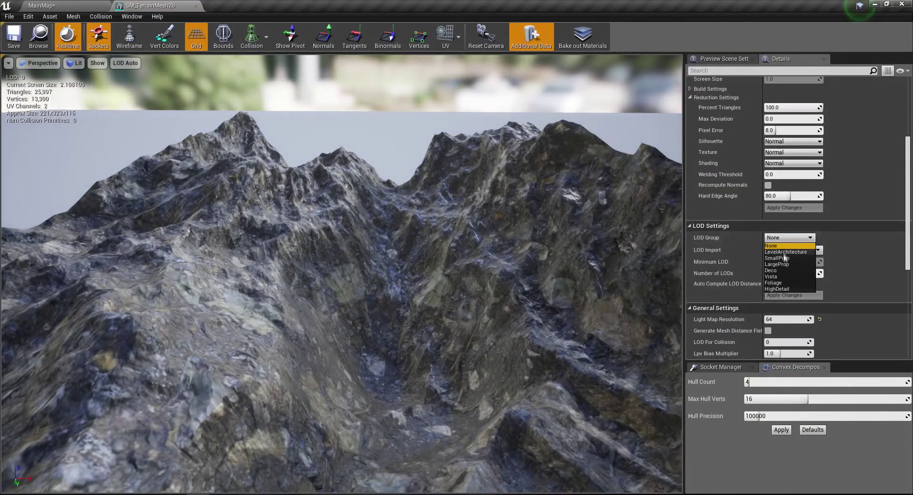
left_click(778, 264)
left_click(523, 280)
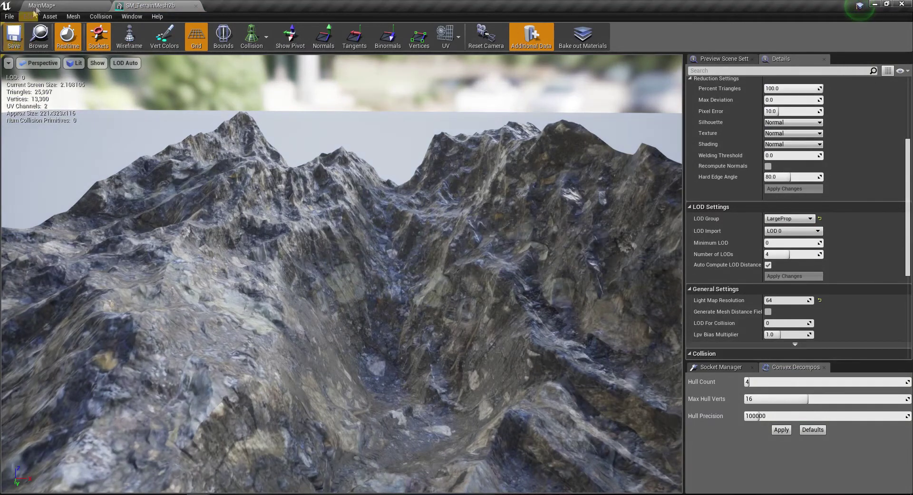
left_click(40, 5)
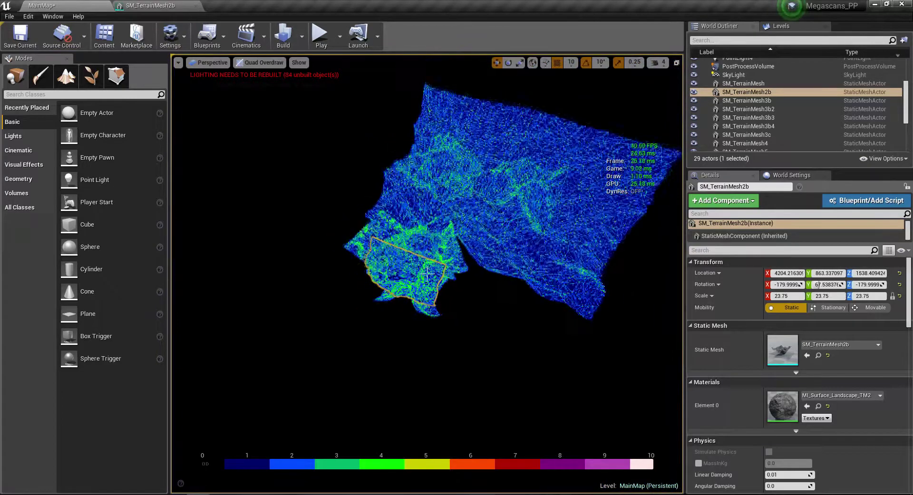
Step: Inspect the terrain meshes' Quad Overdraw up close, then return the viewport to Lit
scroll(426, 275, "down", 2)
scroll(426, 274, "down", 2)
scroll(427, 275, "down", 2)
scroll(428, 276, "down", 2)
left_click_drag(427, 276, 427, 276, "alt")
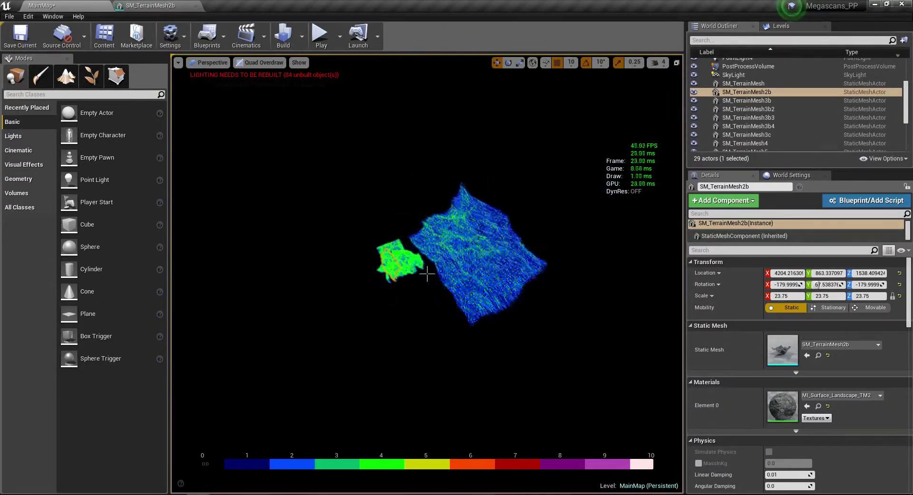
scroll(427, 275, "up", 2)
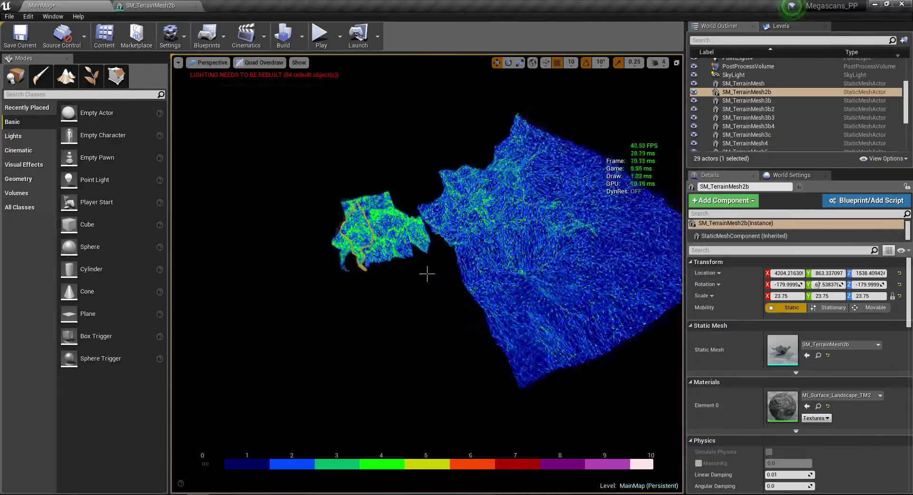
scroll(427, 274, "up", 2)
left_click(427, 275)
left_click_drag(426, 275, 427, 275, "alt")
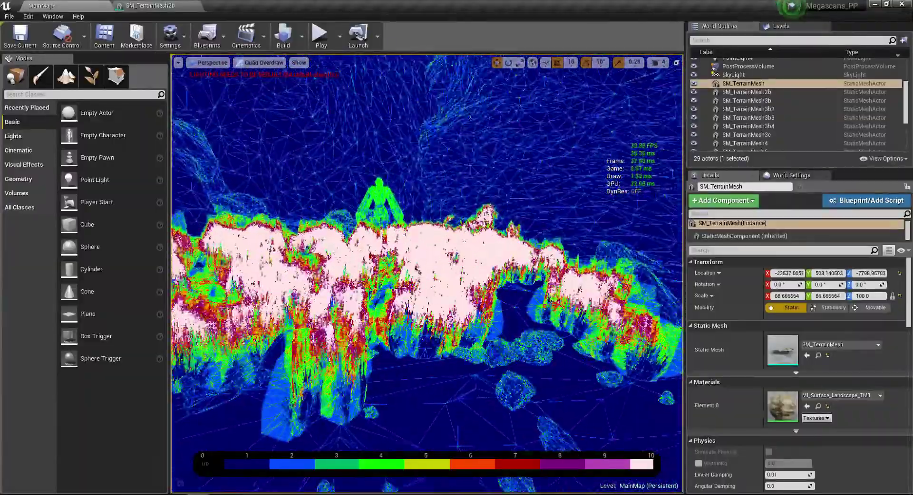
key("alt+4")
Step: In Foliage mode, open the SM_PlantGrassSmall_B grass mesh in the Static Mesh Editor
left_click(324, 345)
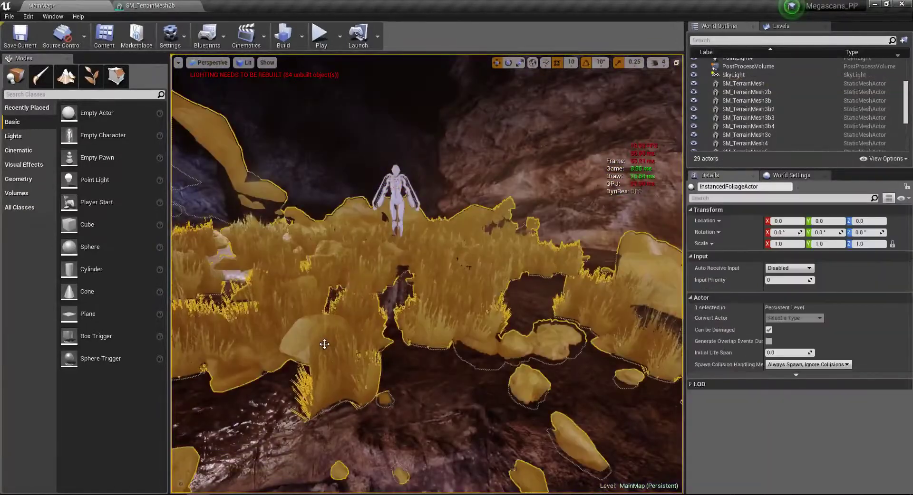
left_click(91, 76)
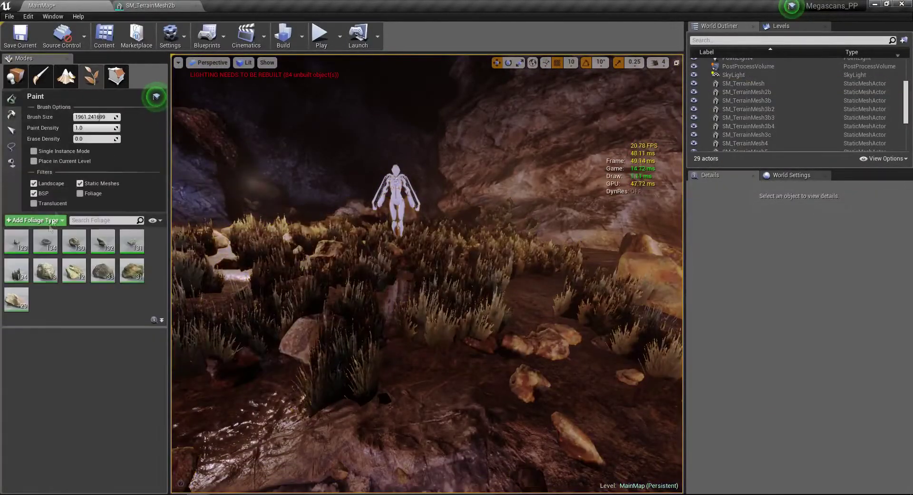
left_click(20, 274)
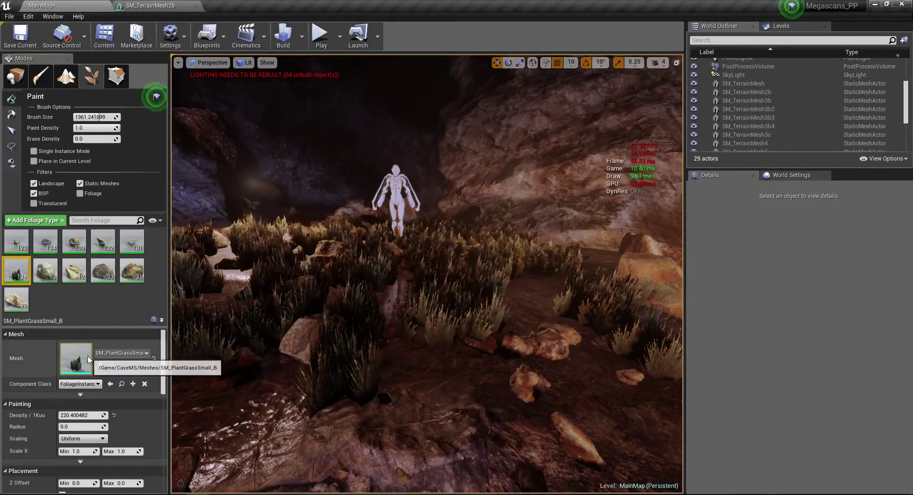
double_click(88, 358)
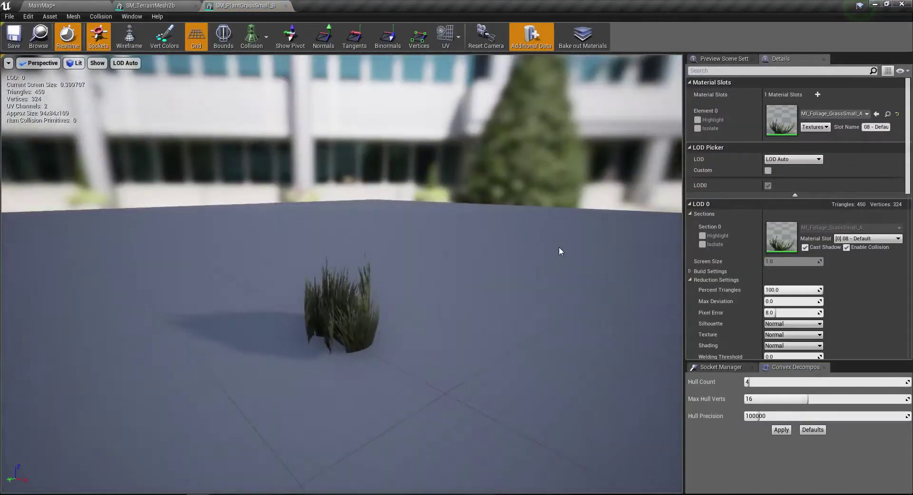
scroll(832, 257, "down", 5)
scroll(779, 280, "down", 2)
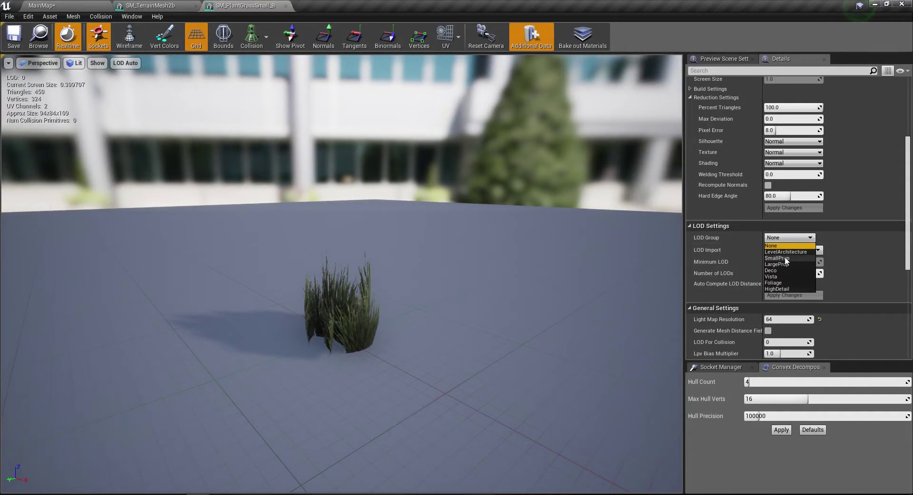
Step: After briefly trying Foliage, assign the grass mesh the SmallProp LOD group with 4 LODs
left_click(774, 283)
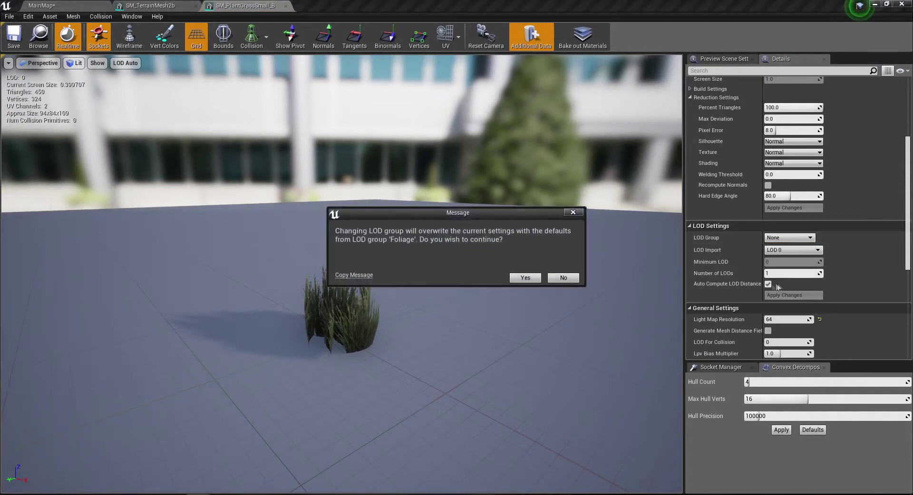
left_click(525, 278)
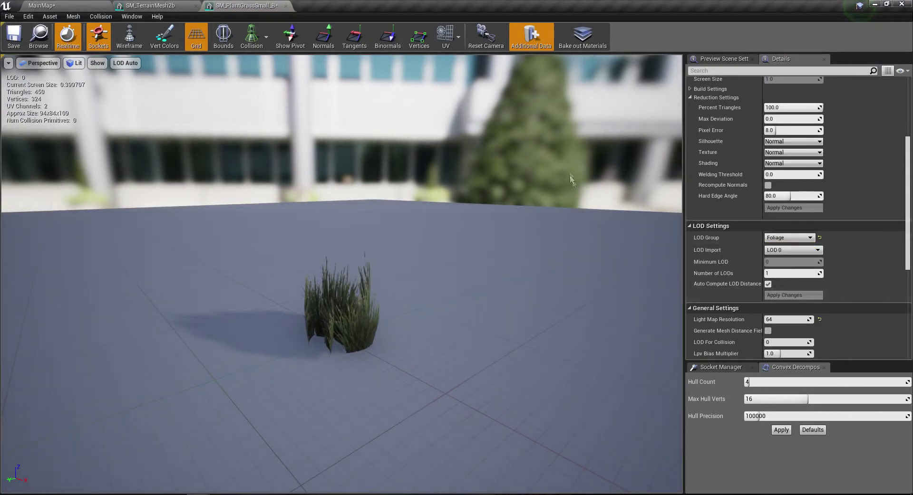
left_click(790, 251)
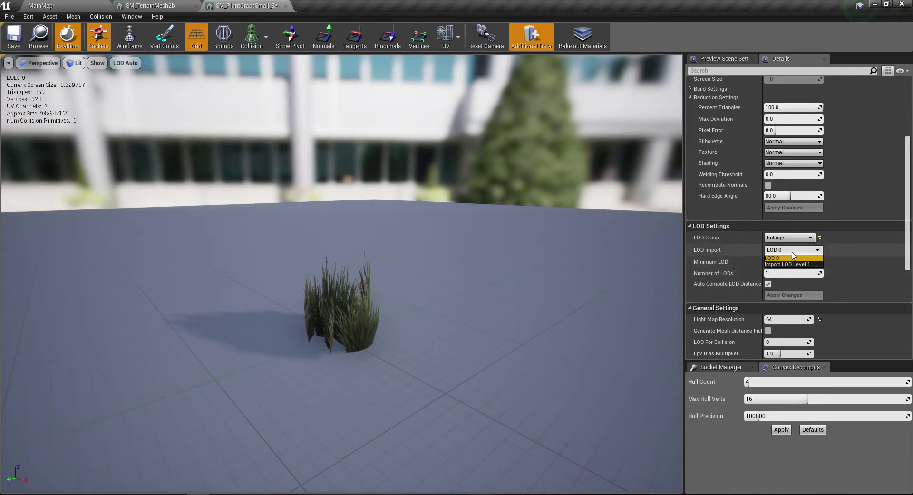
scroll(792, 255, "up", 3)
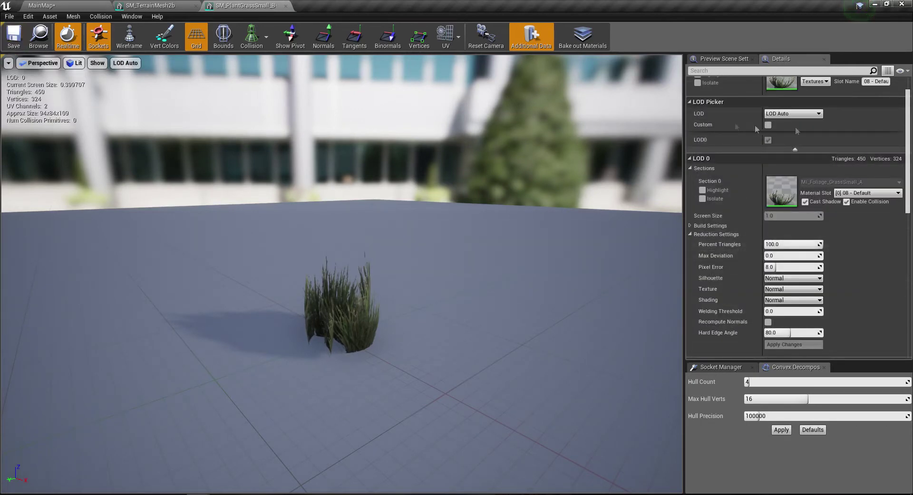
scroll(791, 179, "up", 1)
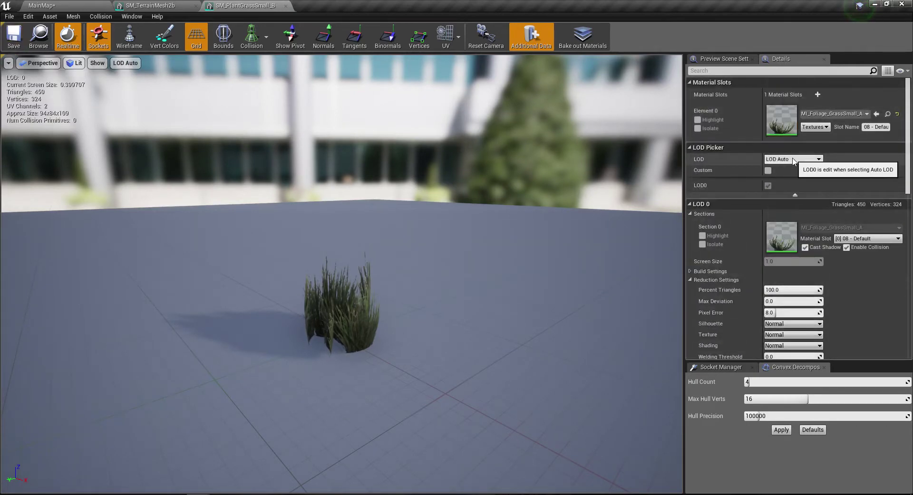
scroll(793, 254, "down", 2)
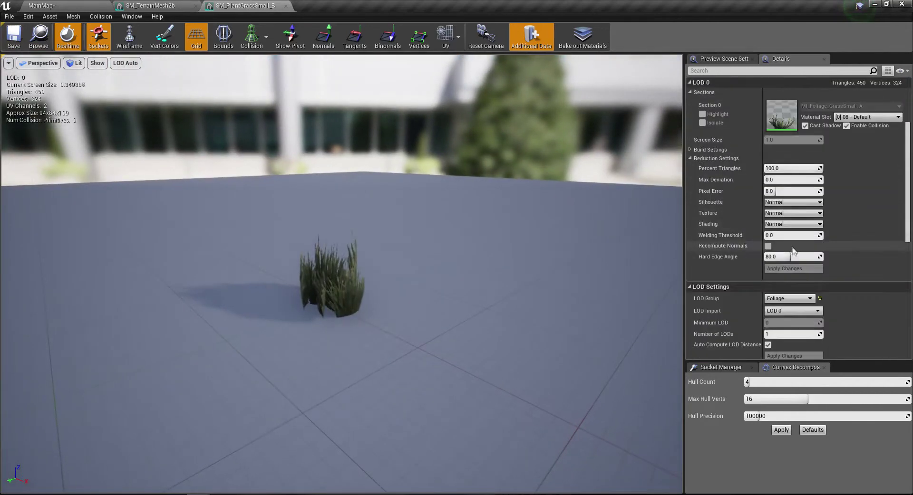
scroll(793, 254, "down", 2)
left_click(793, 255)
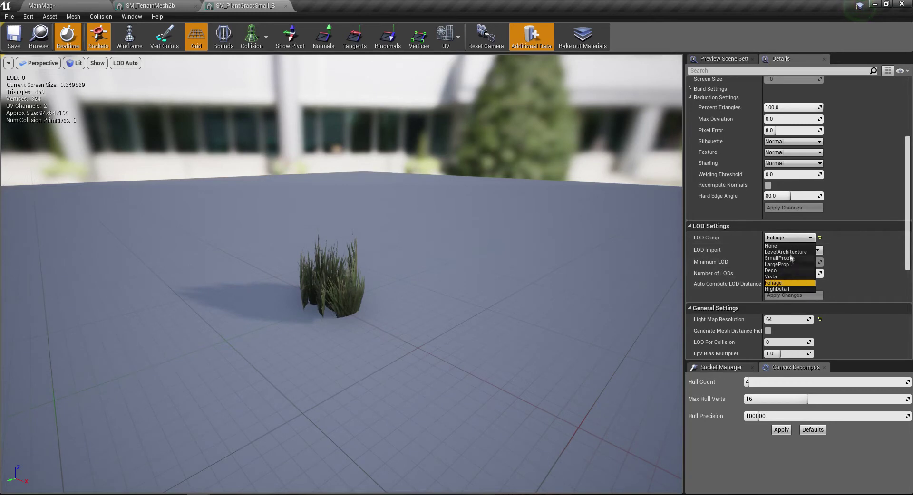
left_click(779, 257)
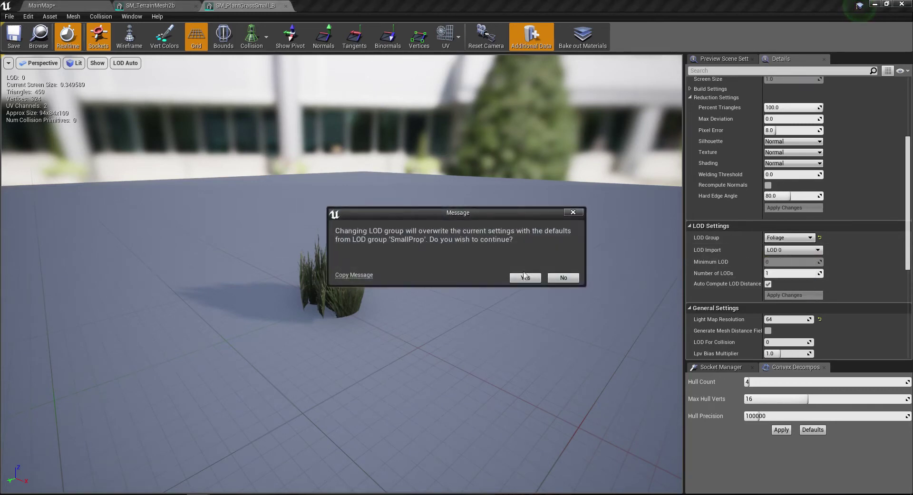
left_click(524, 276)
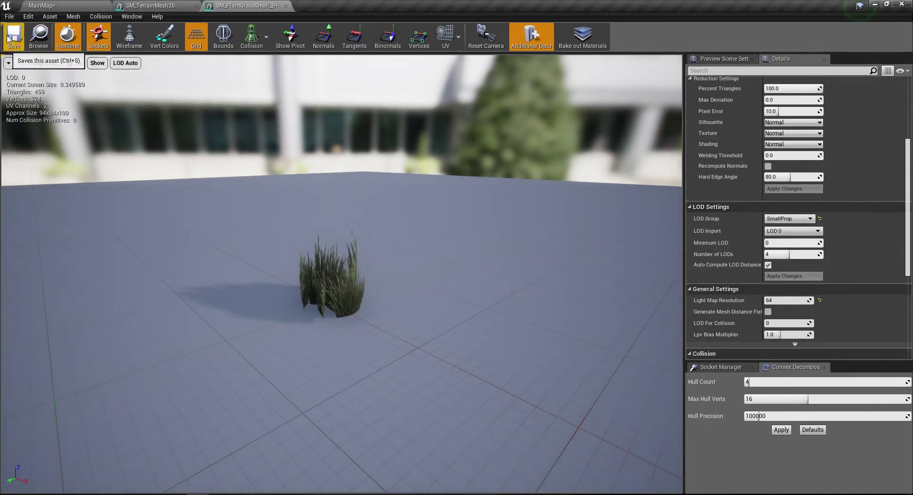
scroll(371, 261, "down", 10)
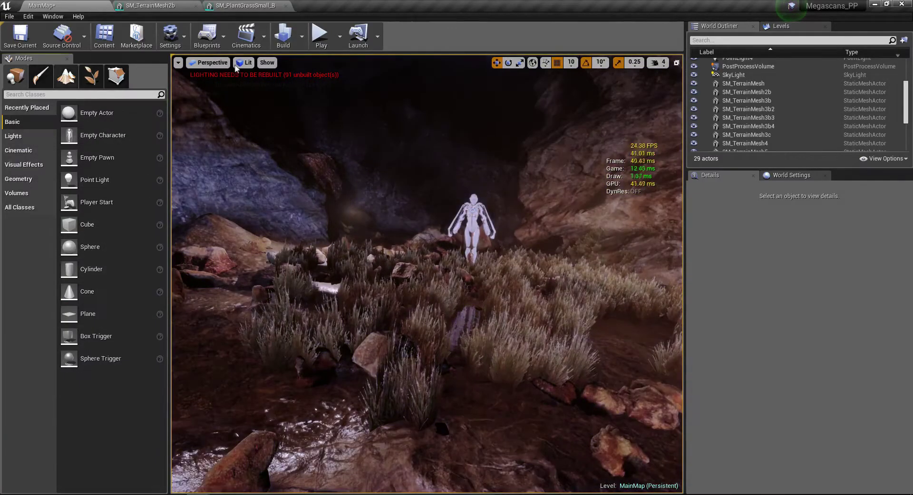
Step: Inspect the grass field in Quad Overdraw, then switch the viewport back to Lit
left_click(235, 66)
mouse_move(285, 166)
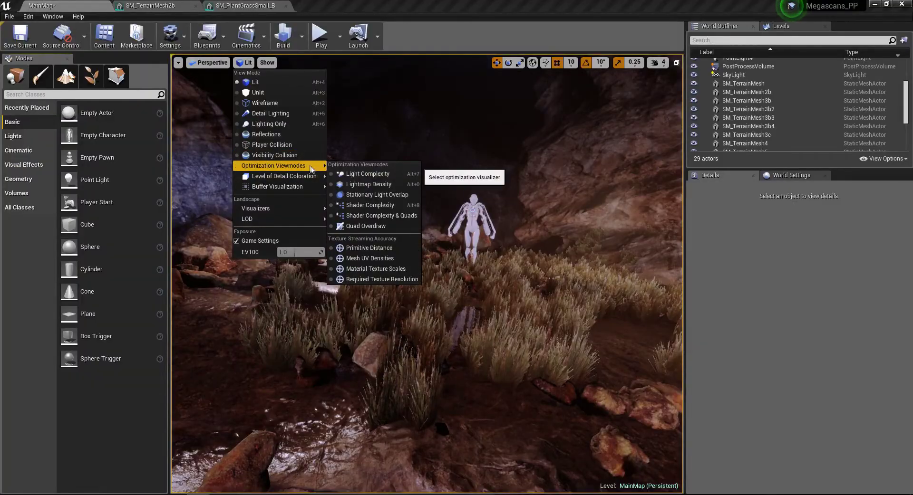
left_click(365, 226)
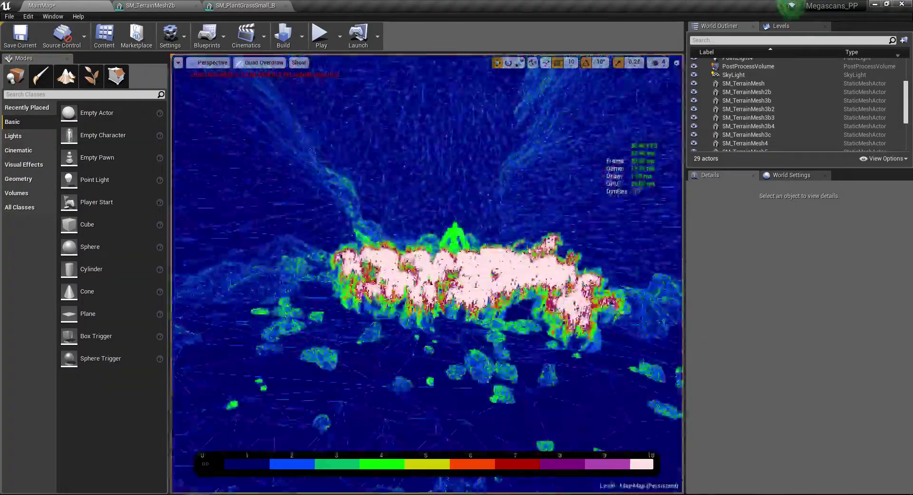
right_click_drag(643, 450, 643, 450)
right_click_drag(427, 274, 427, 274)
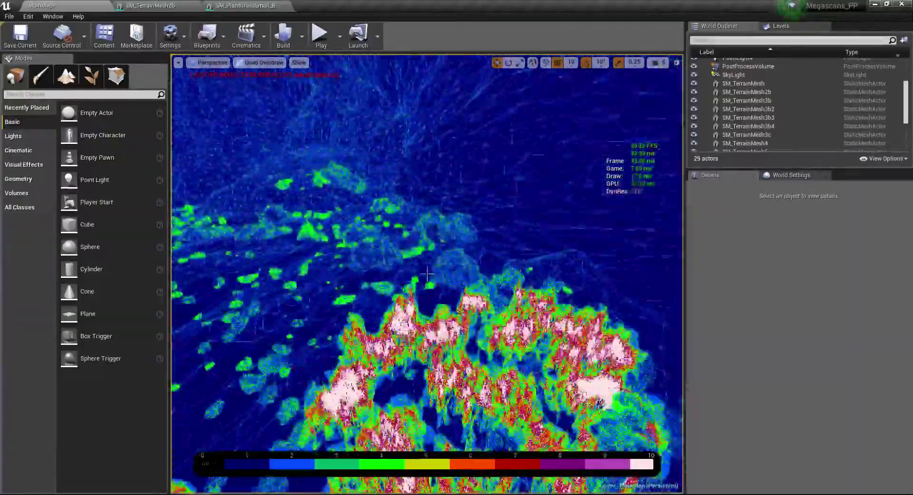
right_click_drag(426, 274, 427, 274)
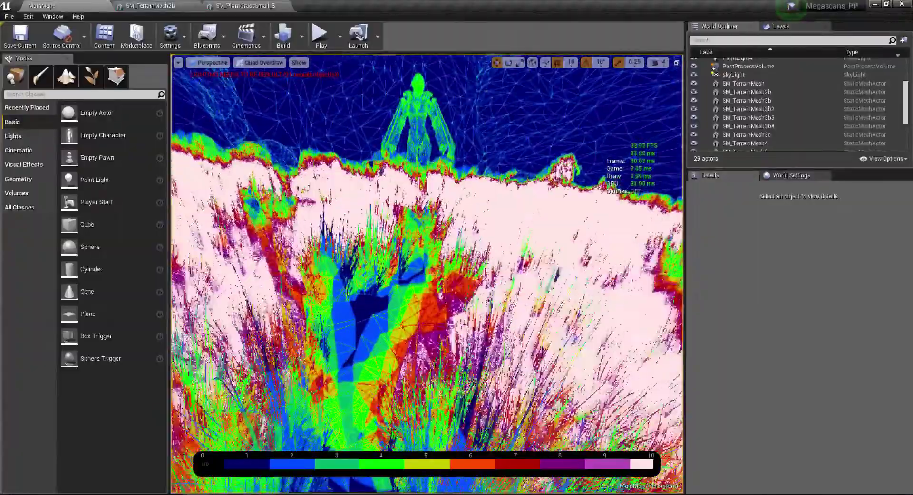
right_click_drag(427, 273, 427, 276)
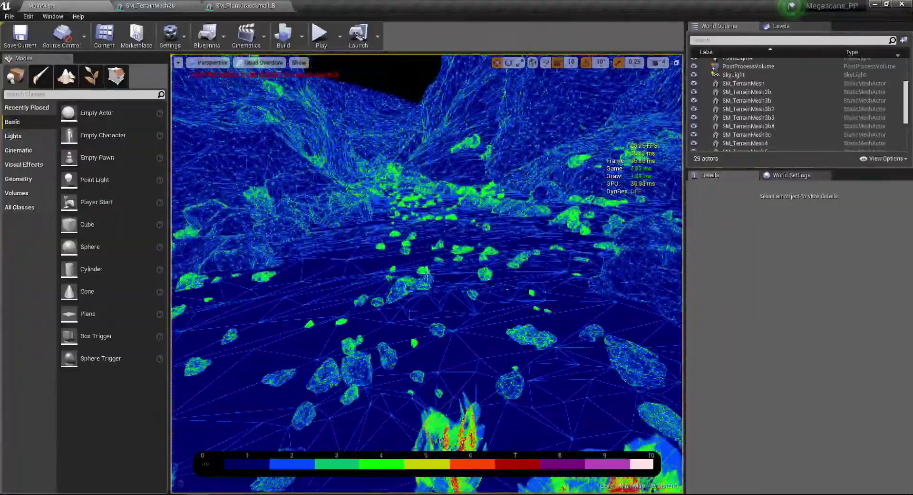
key("alt+4")
Step: Close the grass and SM_TerrainMesh2b mesh editors, back in the lit cave
left_click(242, 6)
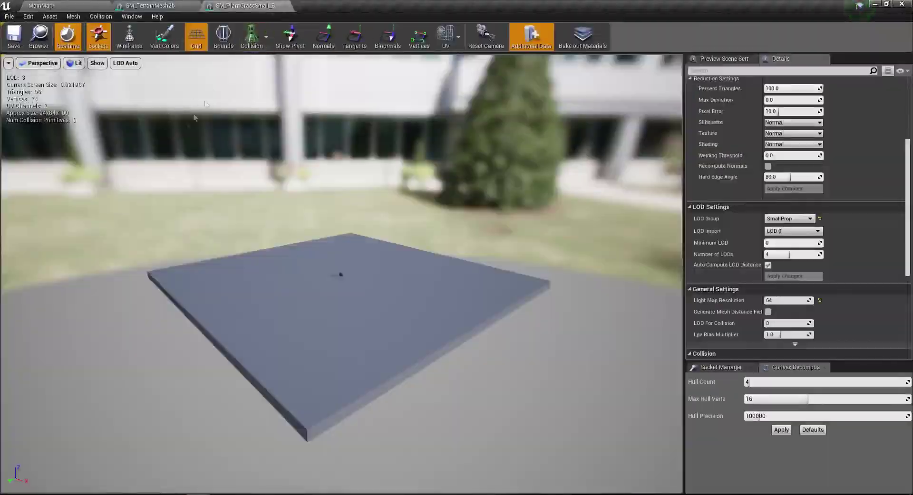
left_click(285, 6)
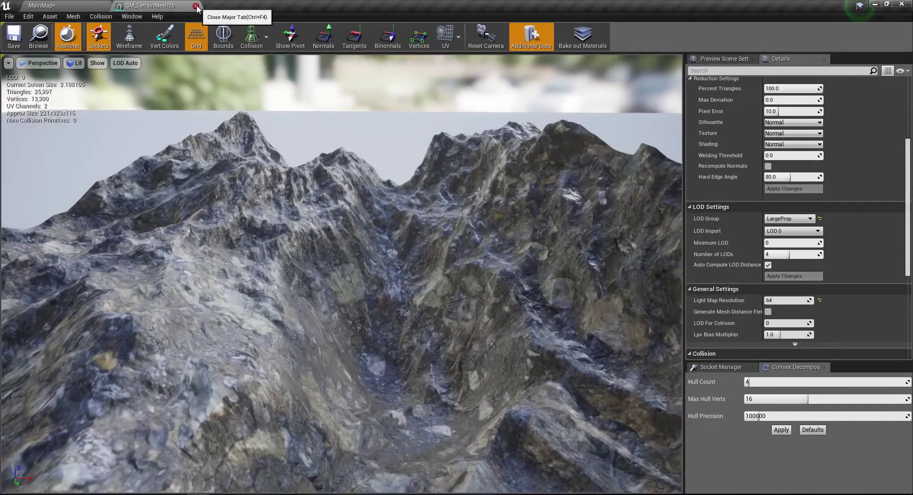
left_click(196, 6)
right_click_drag(486, 238, 470, 348)
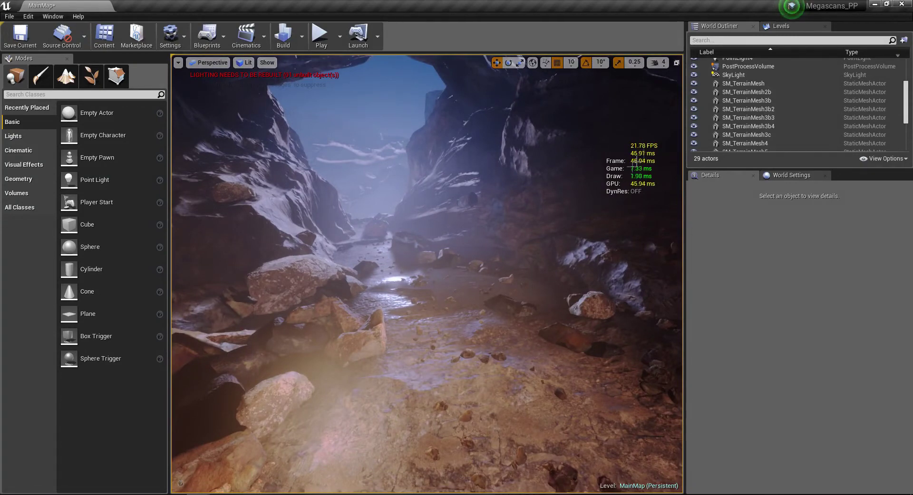
Step: Run Build Lighting Only for the MainMap cave level
right_click_drag(475, 256, 378, 139)
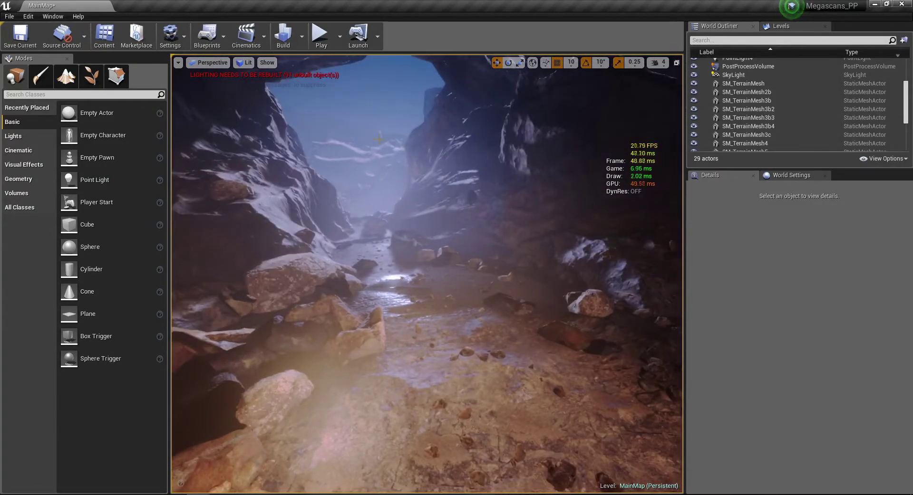
left_click(301, 36)
mouse_move(337, 75)
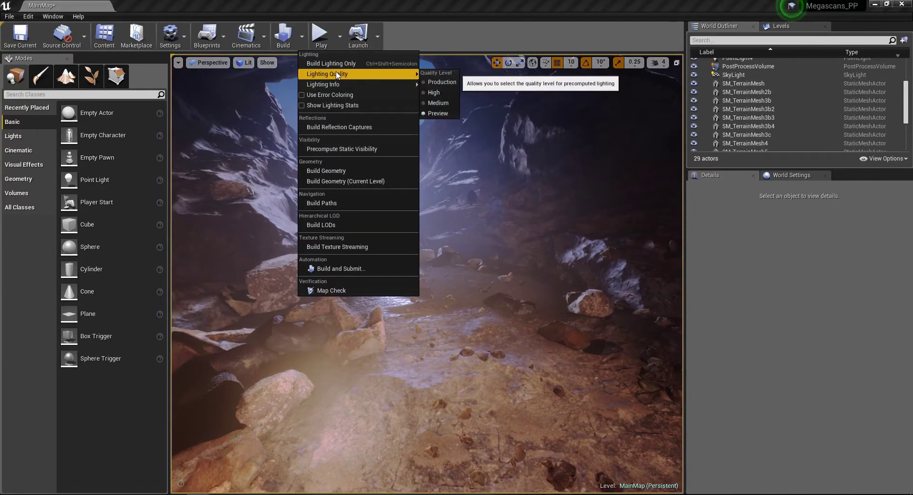
left_click(345, 65)
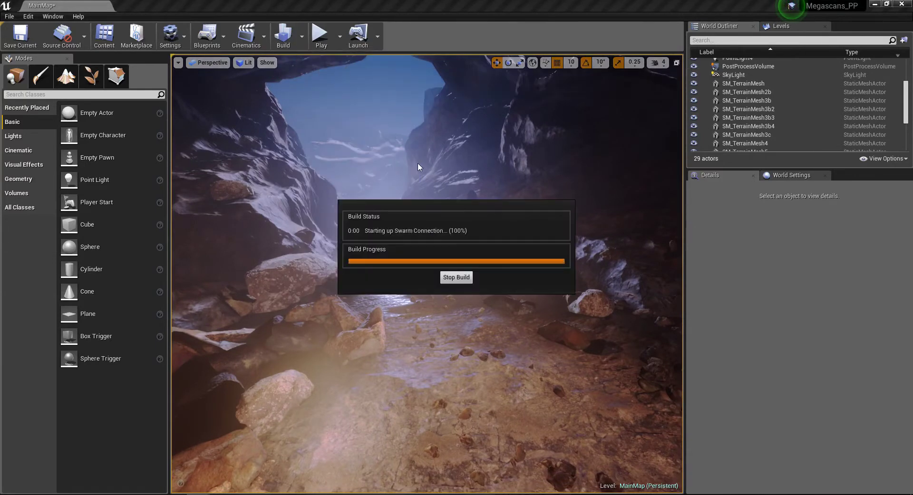